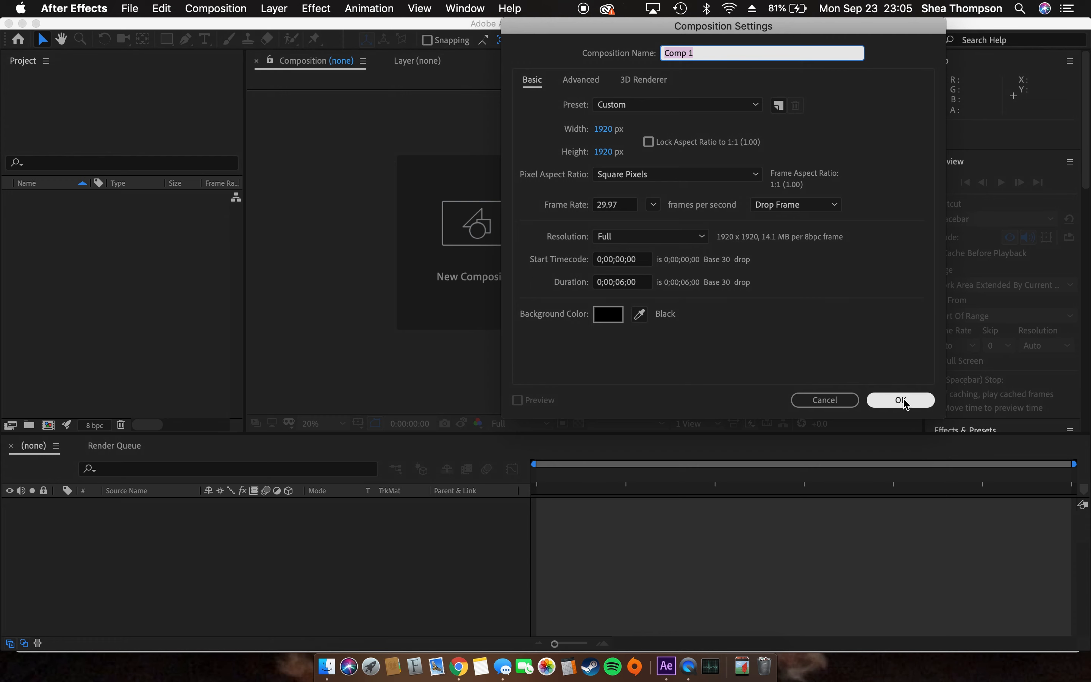
Create a 1920 × 1920 px, 6-second composition and draw a rectangle about 1333 × 933 px around its center.
{"action": "left_click", "coordinate": [901, 400]}
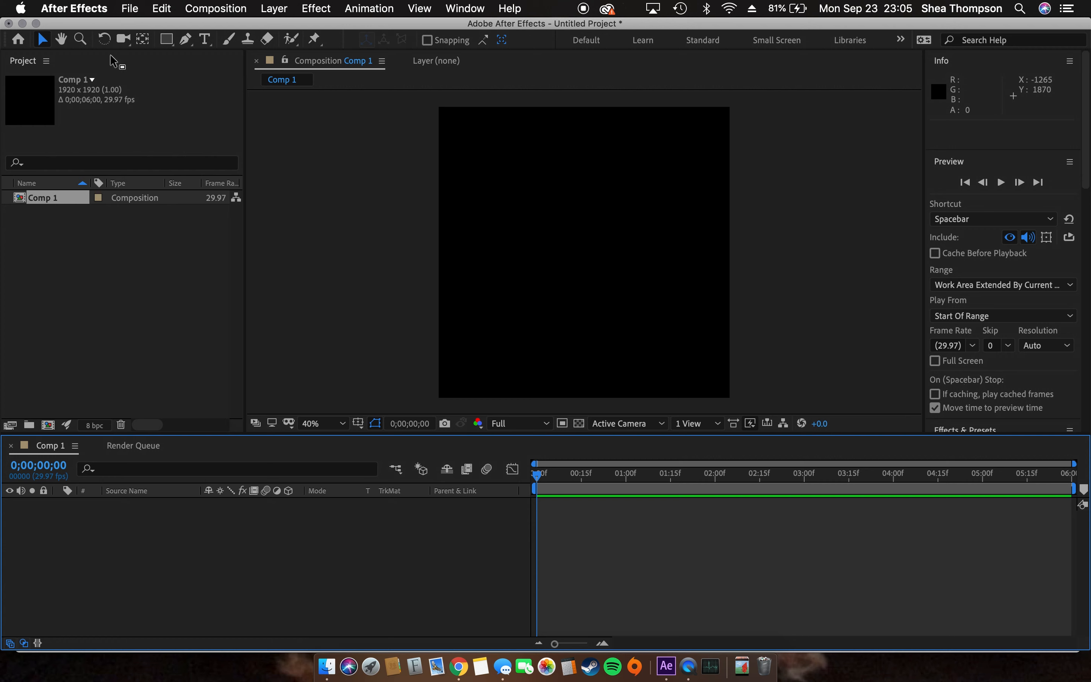
{"action": "left_click", "coordinate": [167, 40]}
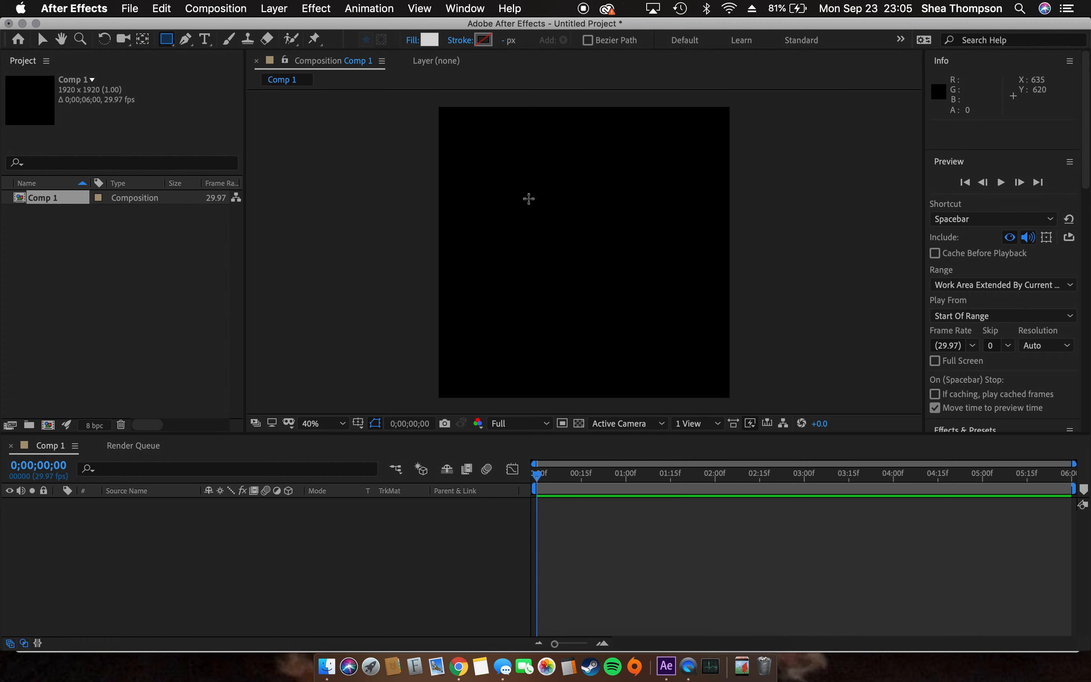
{"action": "left_click_drag", "start_coordinate": [488, 193], "coordinate": [689, 333]}
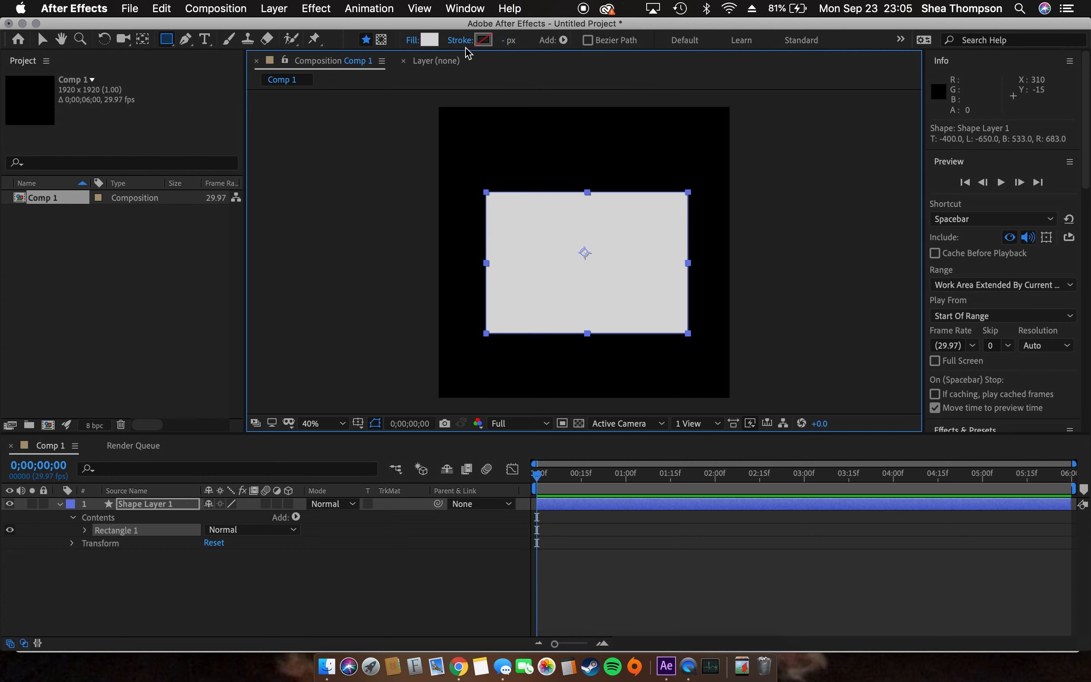
Give the rectangle a 135 px stroke in dark red #8C0303, copied from the Adobe Color palette in Chrome.
{"action": "left_click", "coordinate": [478, 41]}
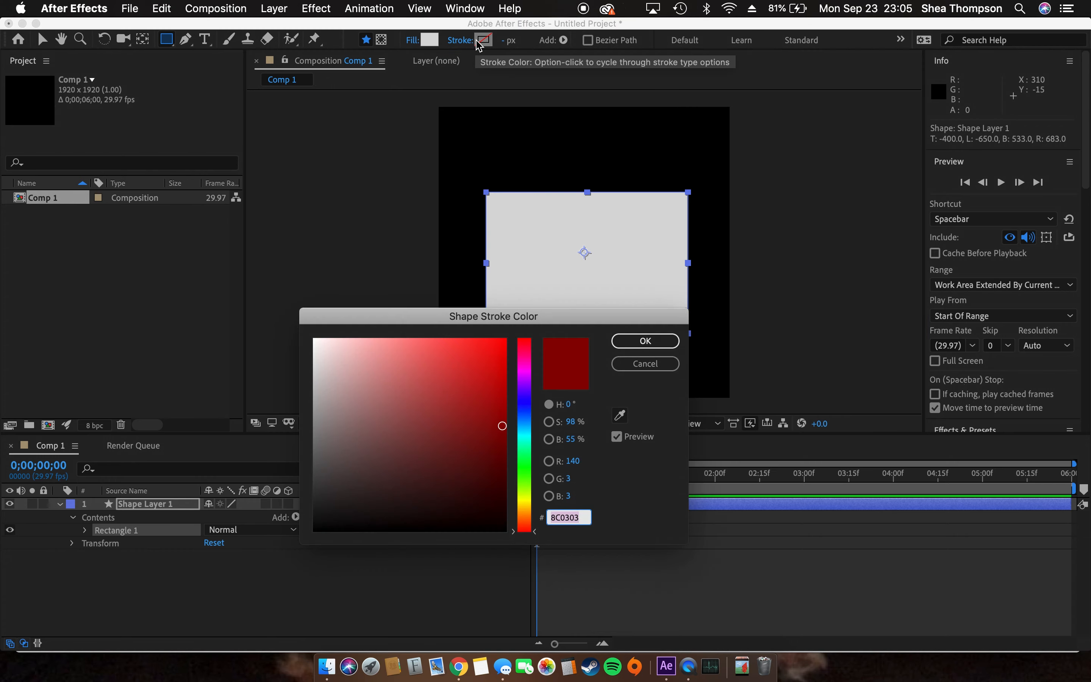
{"action": "left_click", "coordinate": [460, 667]}
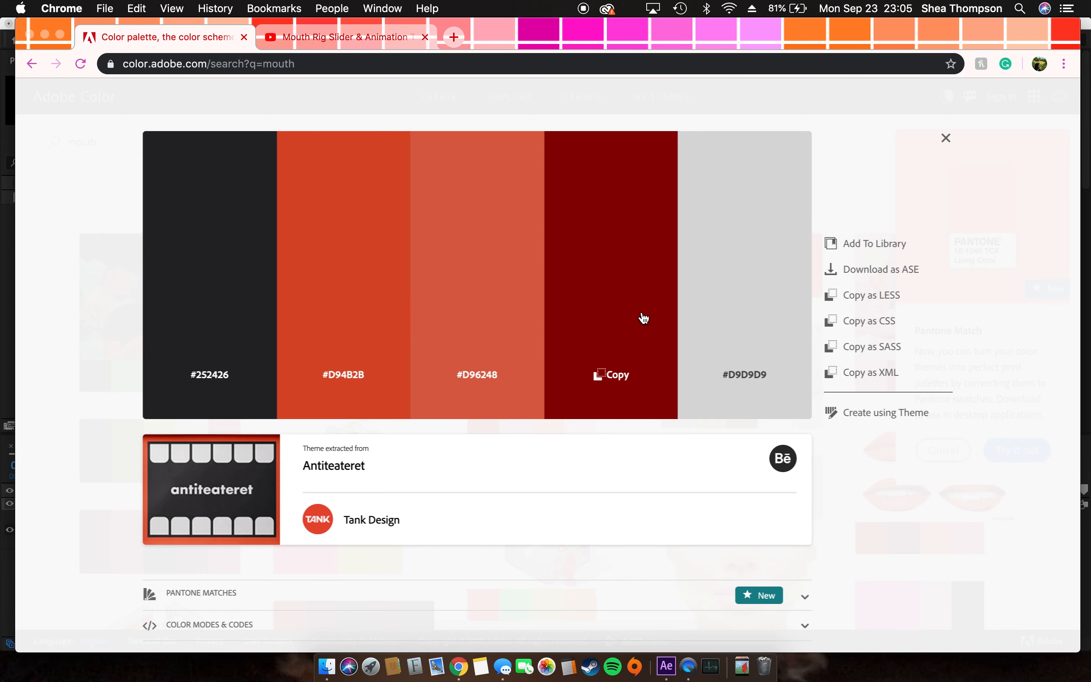
{"action": "left_click", "coordinate": [609, 311]}
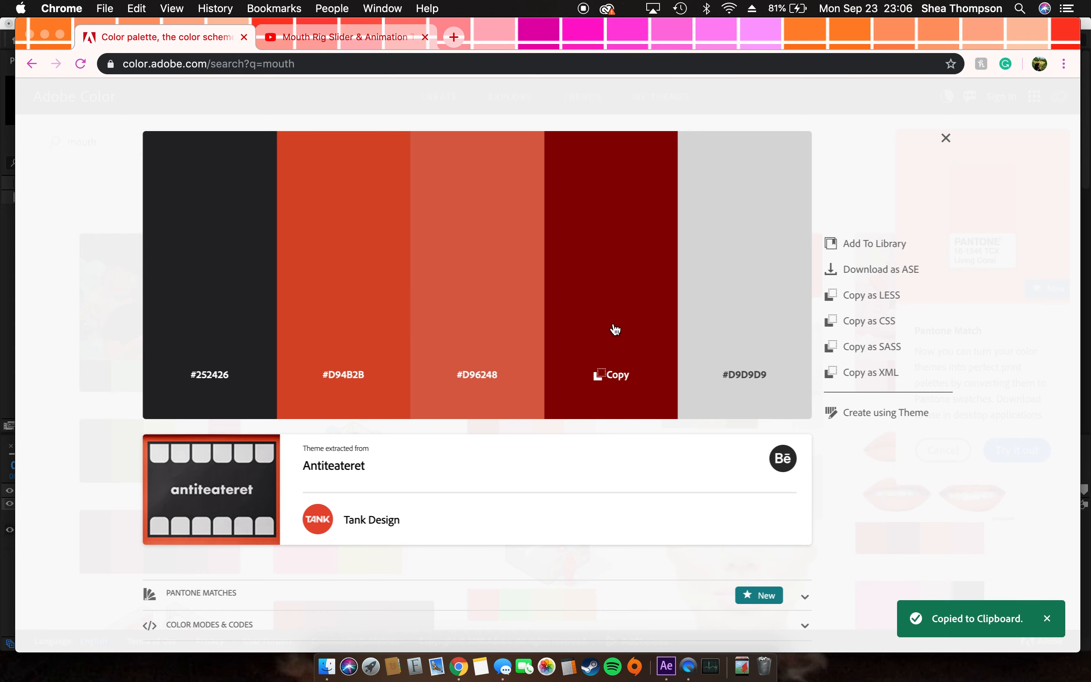
{"action": "left_click", "coordinate": [667, 666]}
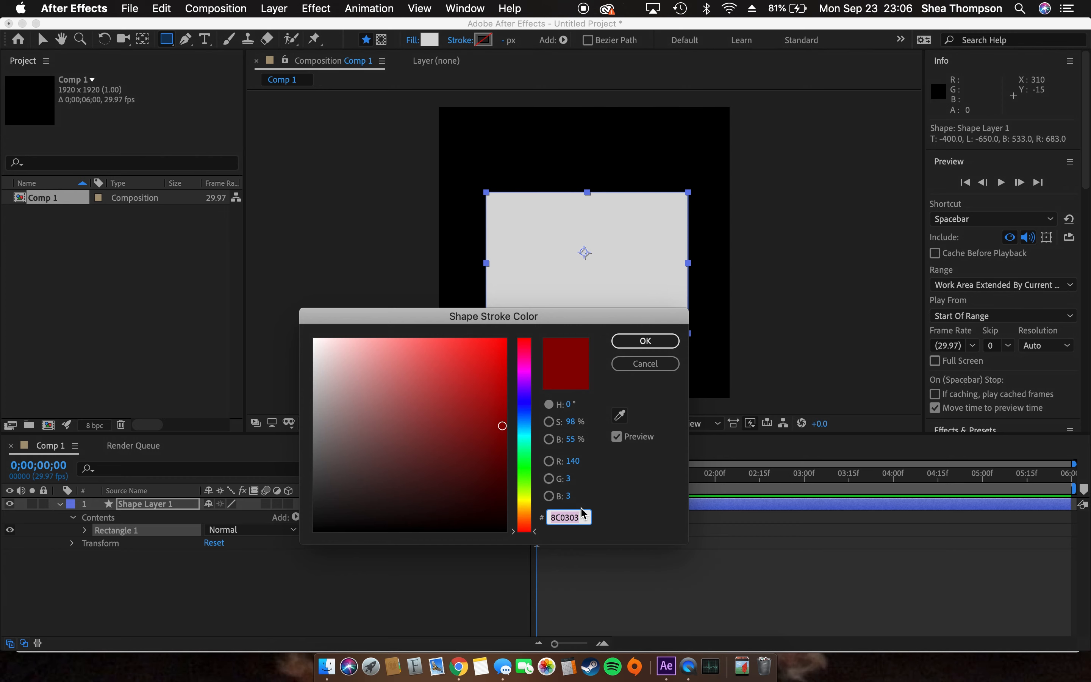
{"action": "left_click", "coordinate": [654, 344]}
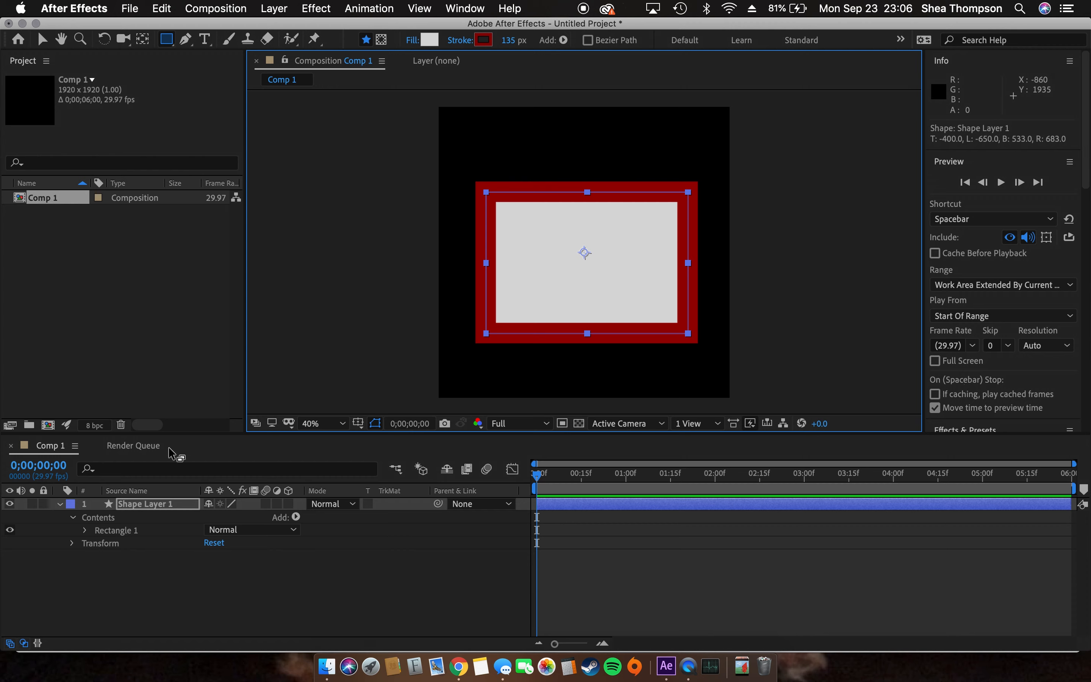
Rename the rectangle's shape layer as "Mouth - Lips".
{"action": "right_click", "coordinate": [175, 510]}
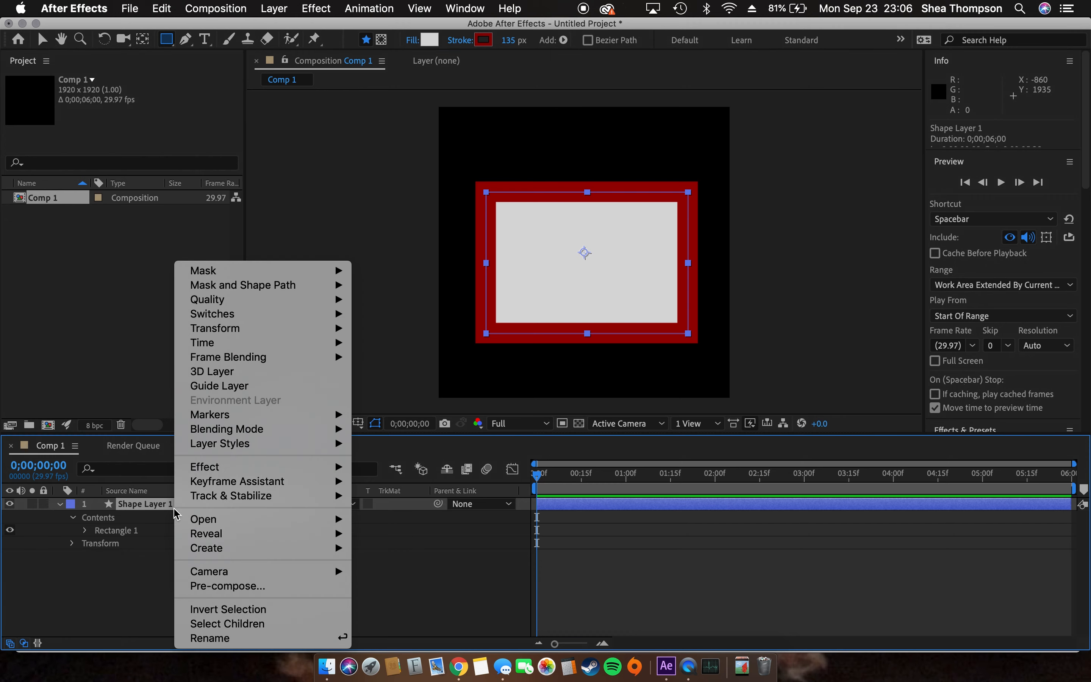
{"action": "left_click", "coordinate": [231, 638]}
{"action": "type", "text": "Mouth - Lips"}
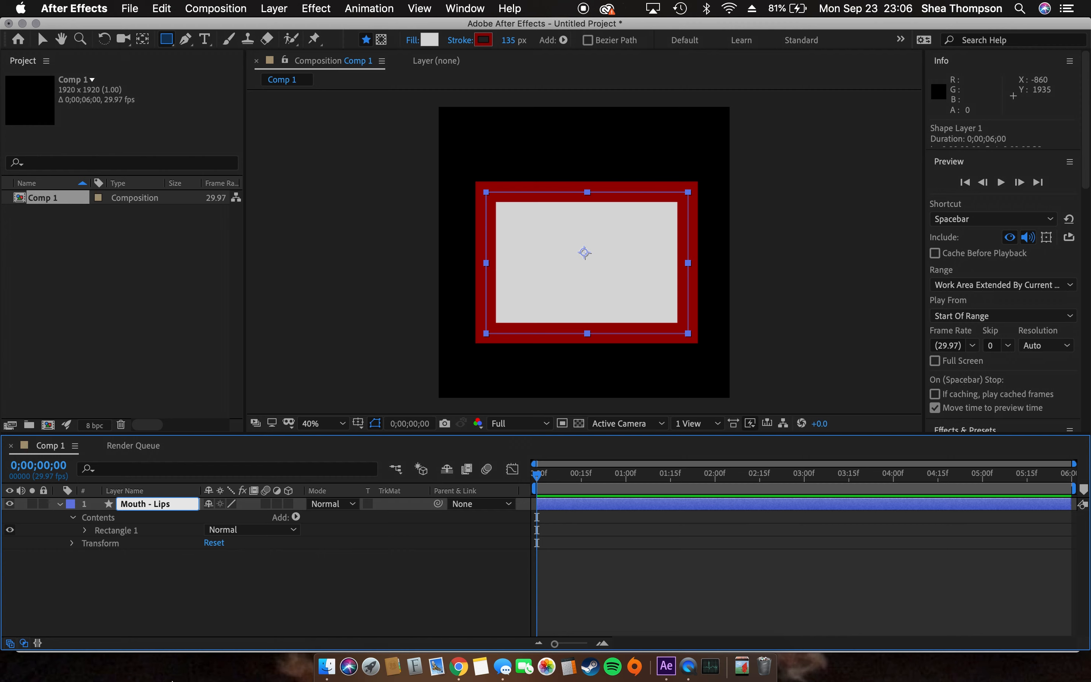
{"action": "left_click", "coordinate": [202, 602]}
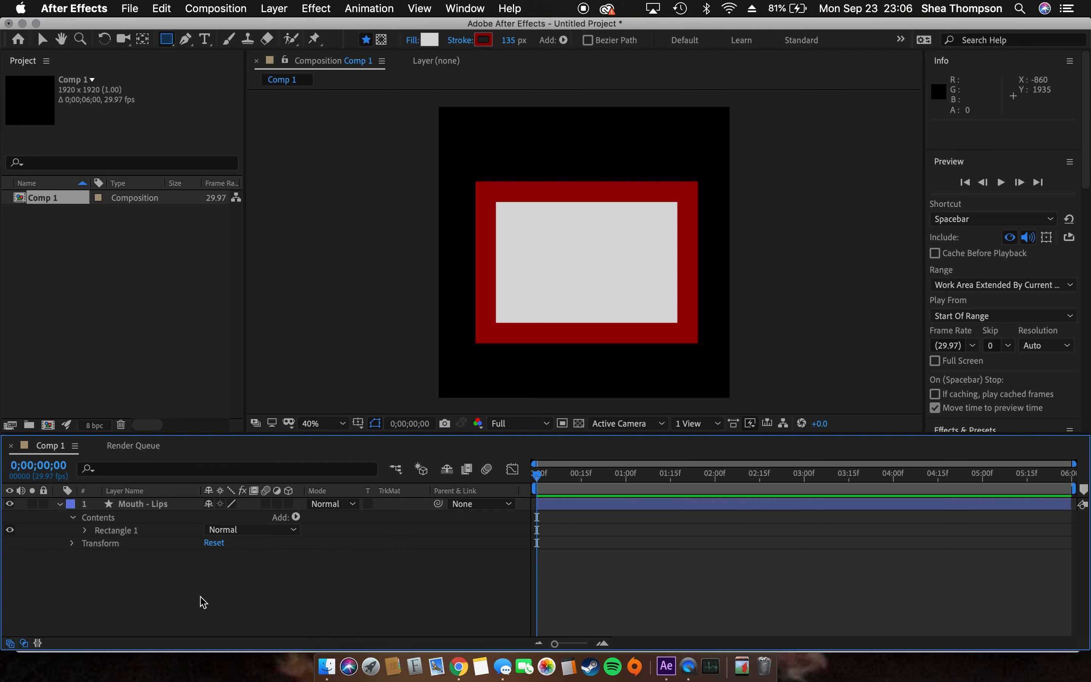
Add Round Corners to the Mouth - Lips layer with a radius of 325.
{"action": "left_click", "coordinate": [296, 517]}
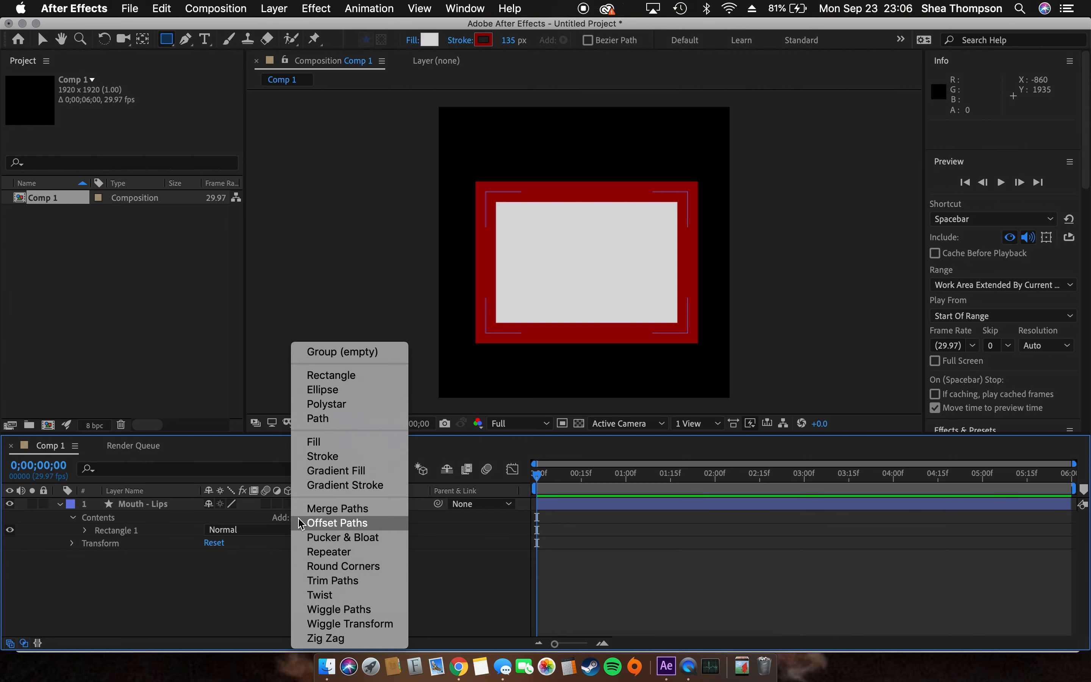
{"action": "left_click", "coordinate": [339, 567]}
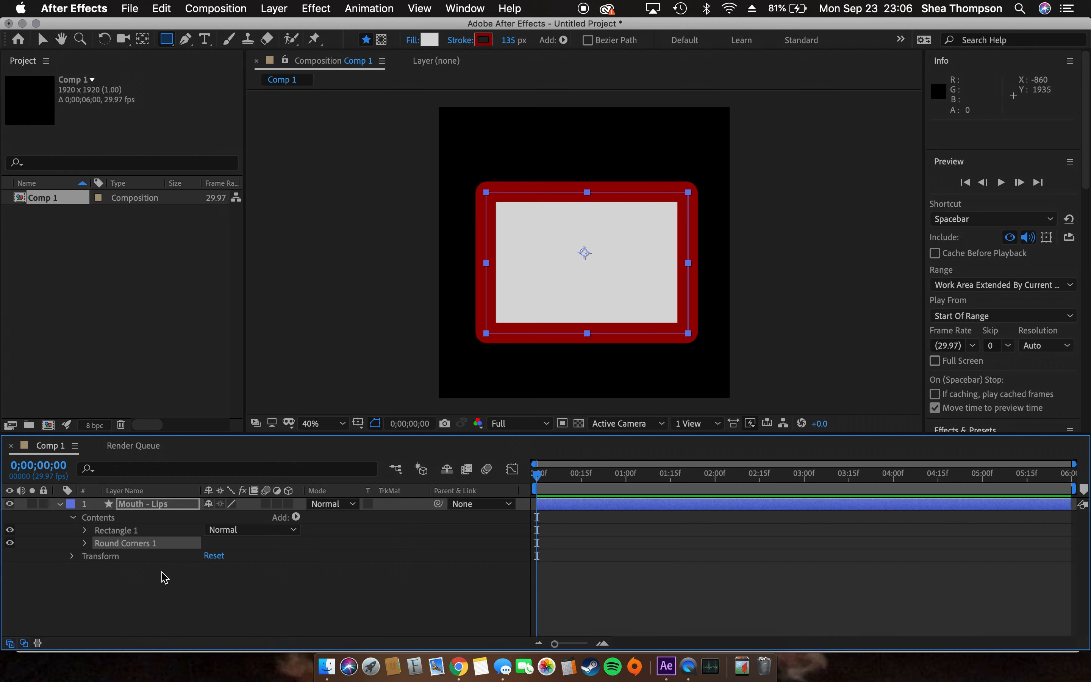
{"action": "left_click", "coordinate": [85, 544]}
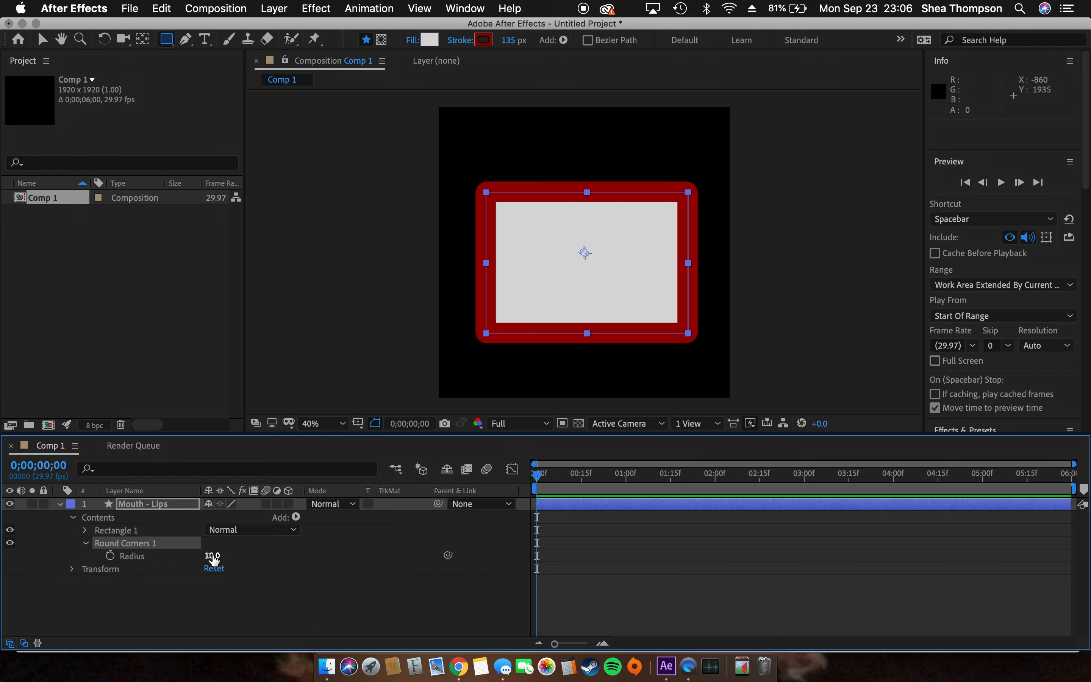
{"action": "left_click_drag", "start_coordinate": [213, 559], "coordinate": [506, 614]}
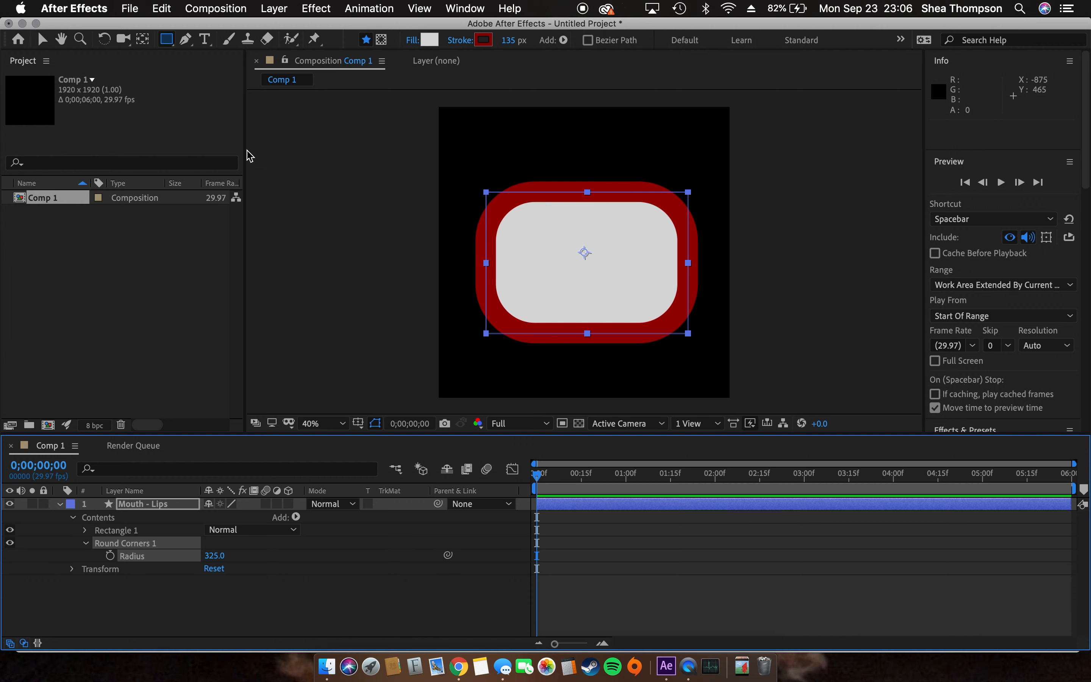
Squash the lips shape vertically to 86% scale and set its fill to None.
{"action": "left_click", "coordinate": [42, 40]}
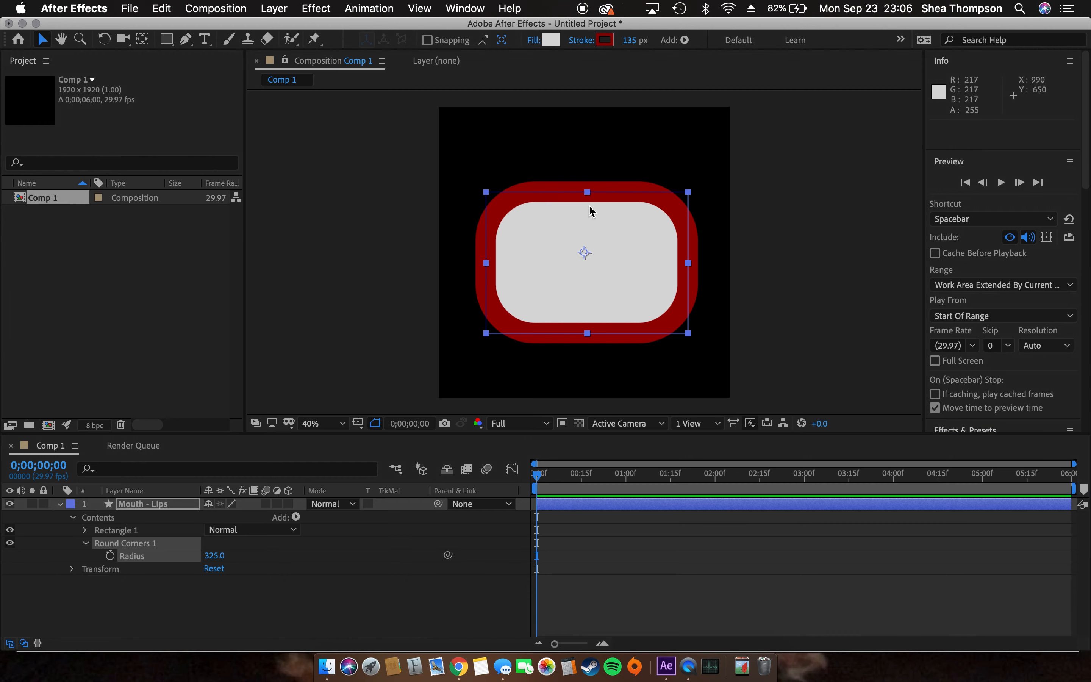
{"action": "left_click_drag", "start_coordinate": [588, 194], "coordinate": [588, 200]}
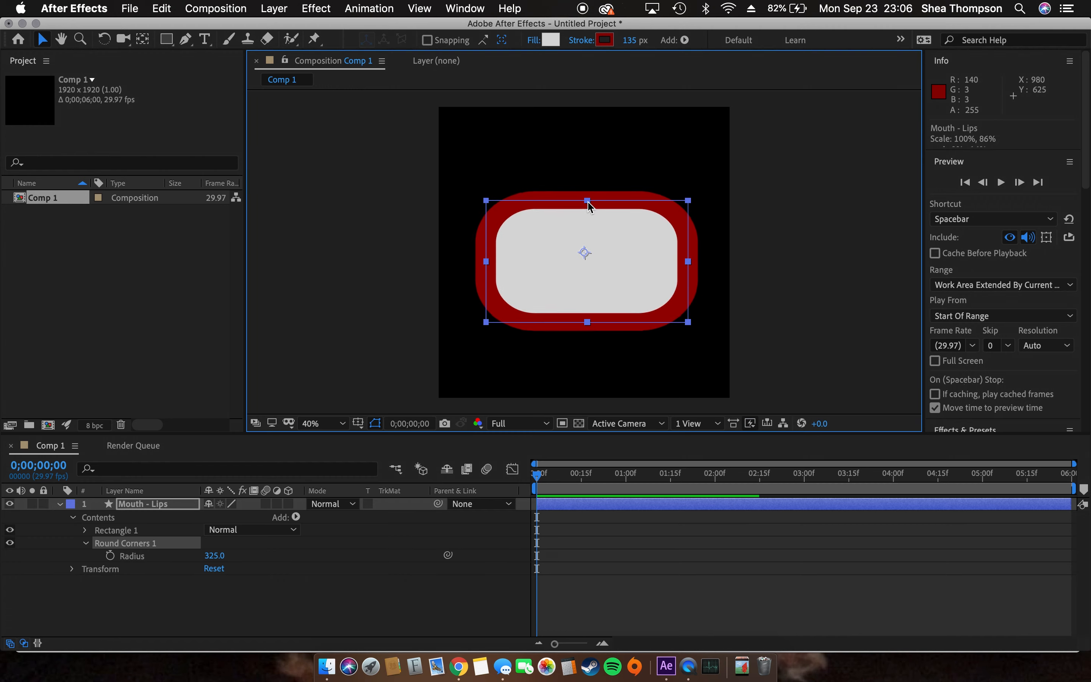
{"action": "left_click", "coordinate": [536, 41]}
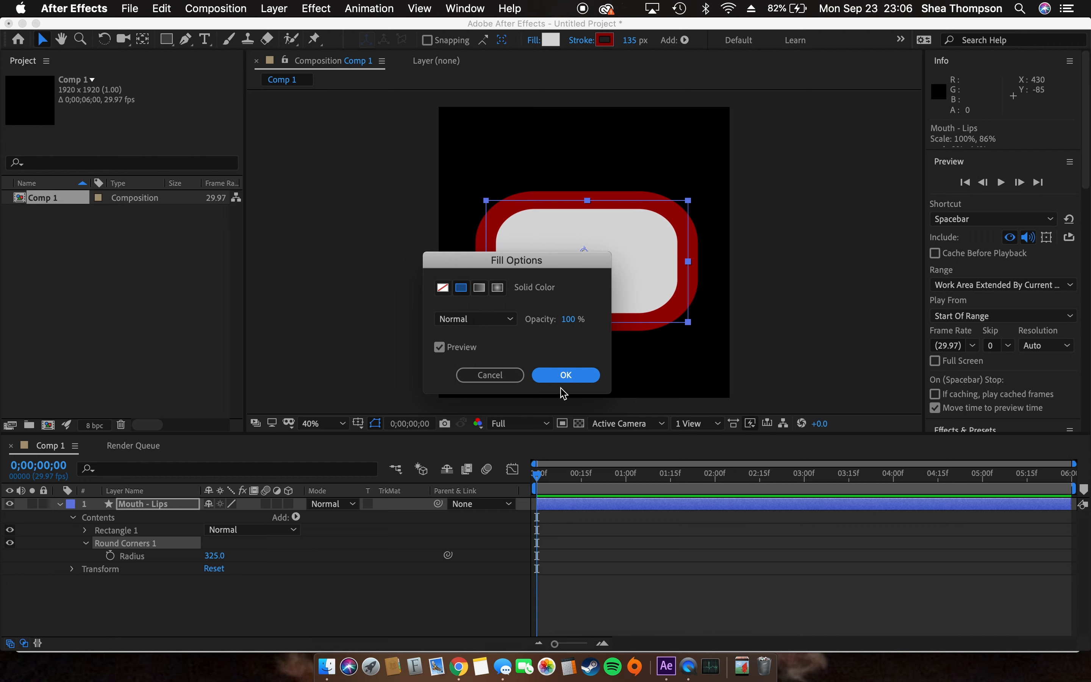
{"action": "left_click", "coordinate": [443, 288]}
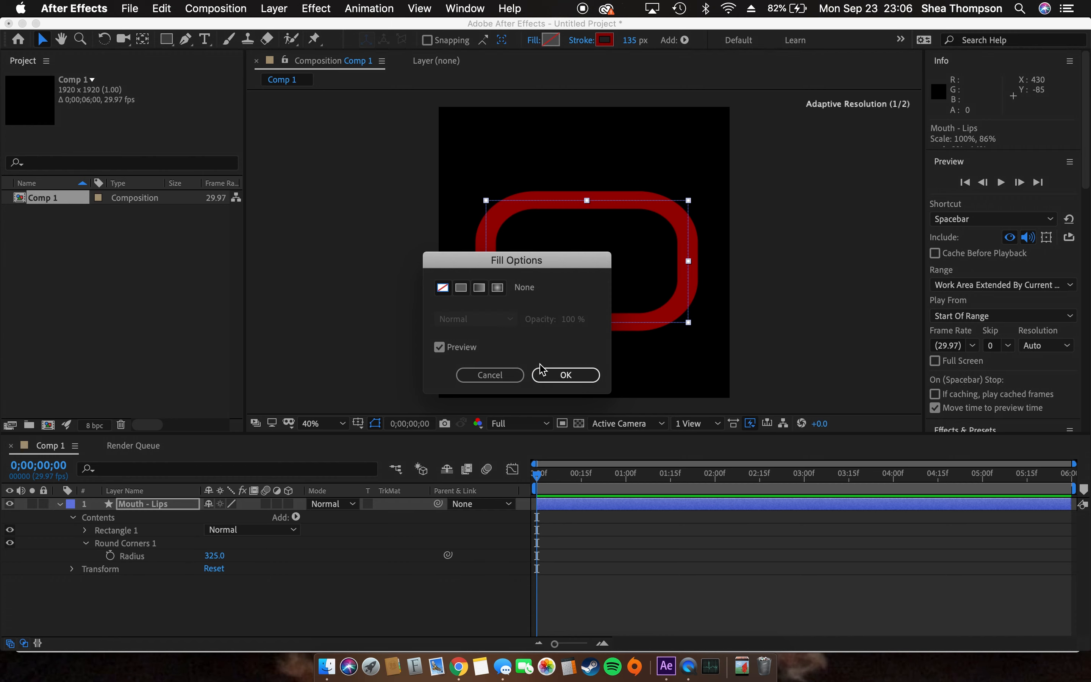
{"action": "left_click", "coordinate": [569, 376]}
{"action": "left_click", "coordinate": [277, 612]}
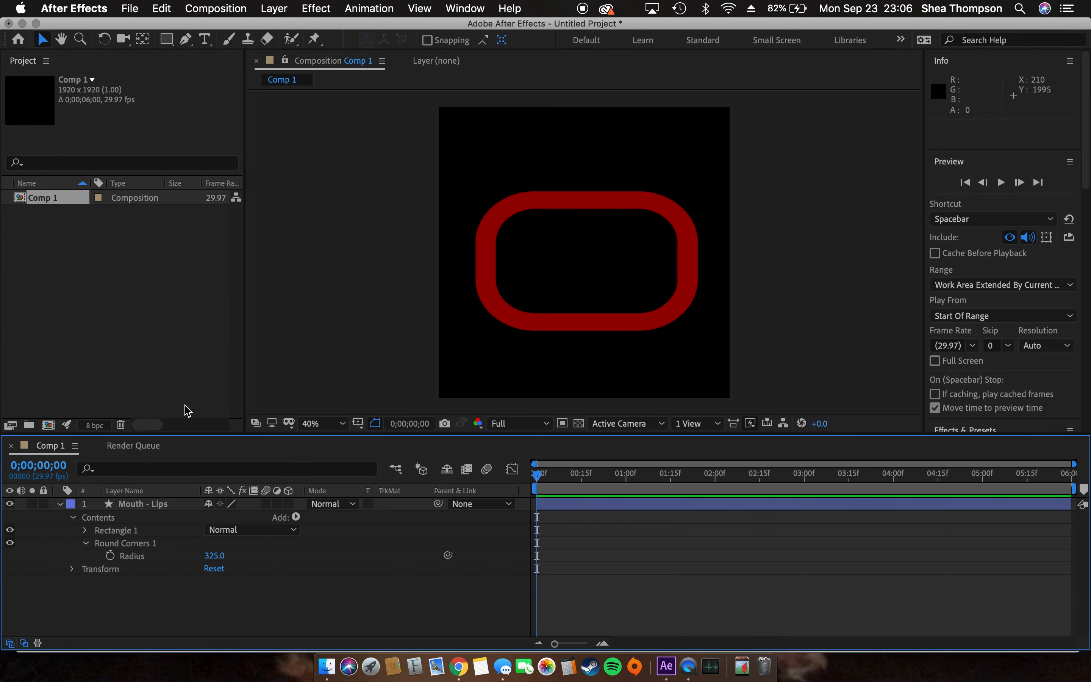
Draw a second rectangle about 1458 × 1080 px over the lips and fill it with #D96248 copied from the Adobe Color palette in Chrome.
{"action": "left_click", "coordinate": [166, 40]}
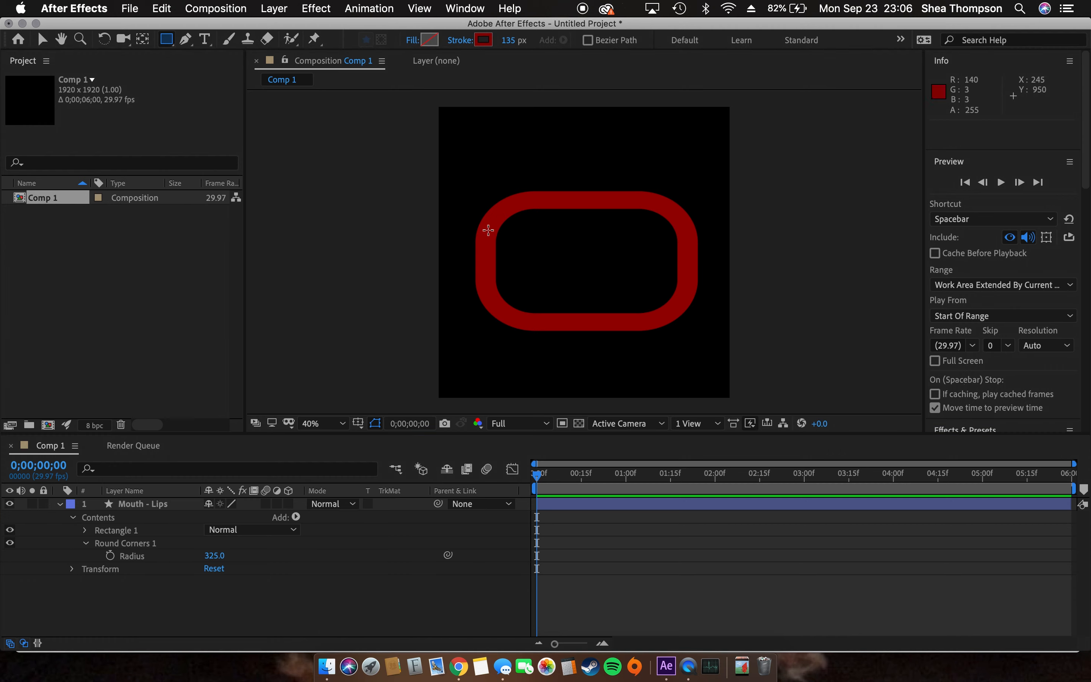
{"action": "left_click_drag", "start_coordinate": [478, 176], "coordinate": [699, 341]}
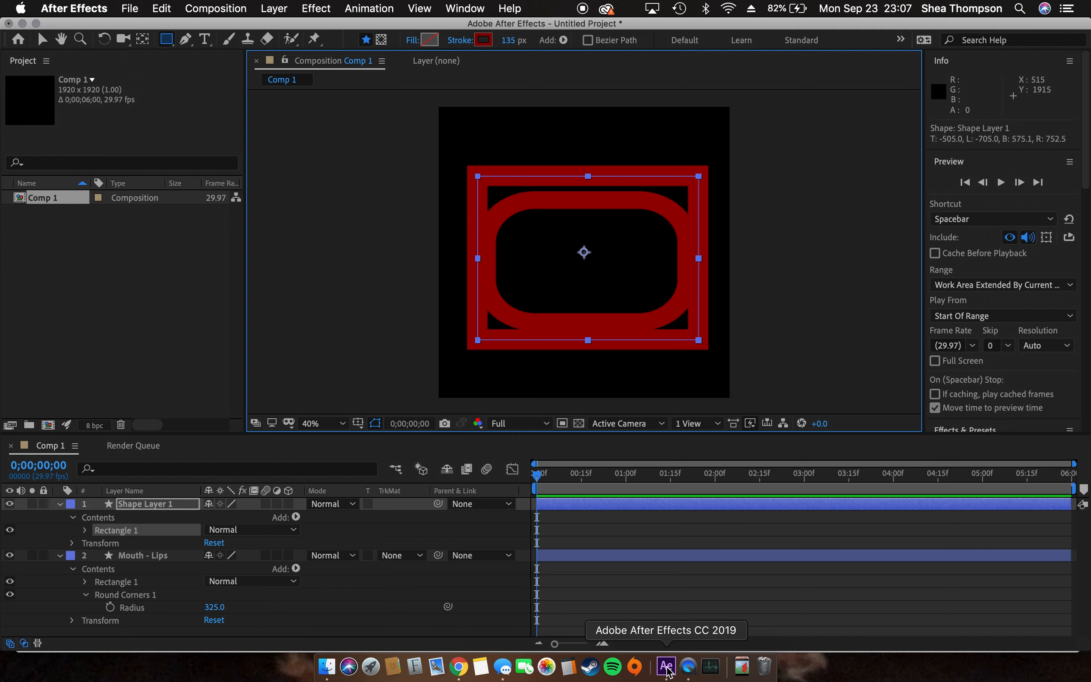
{"action": "left_click", "coordinate": [458, 667]}
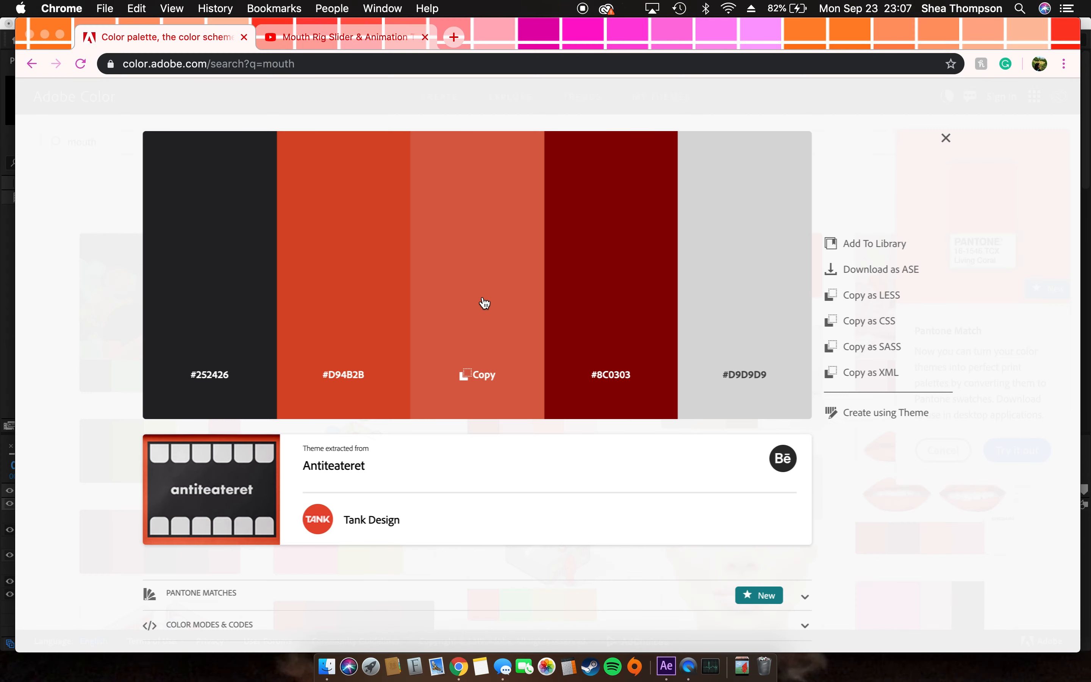
{"action": "left_click", "coordinate": [485, 315]}
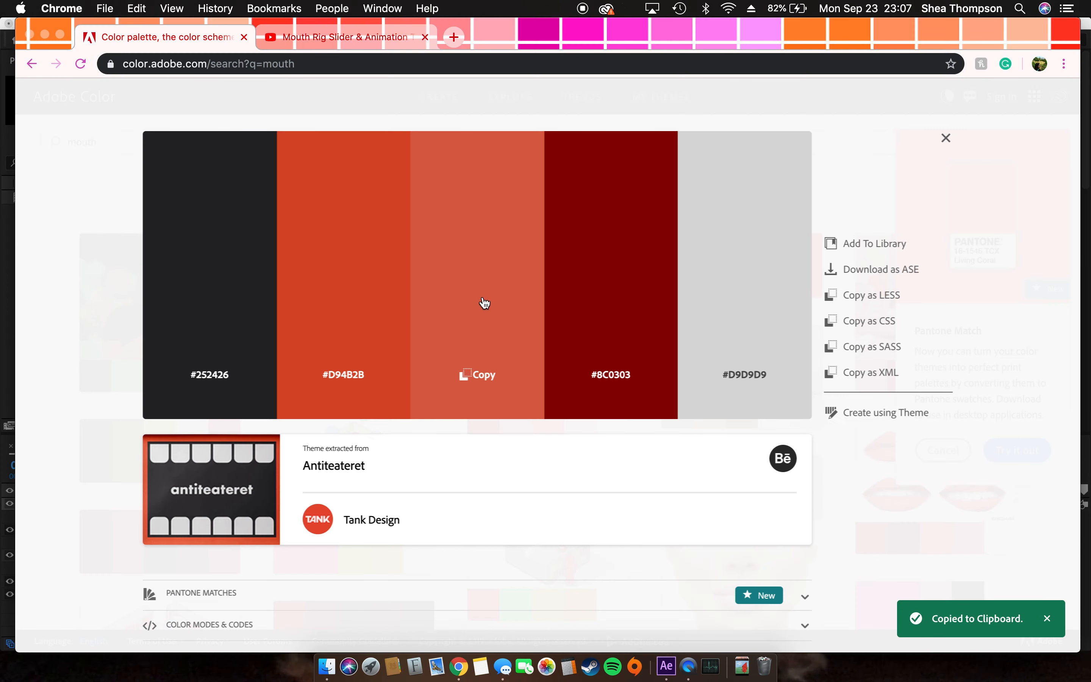
{"action": "left_click", "coordinate": [667, 667]}
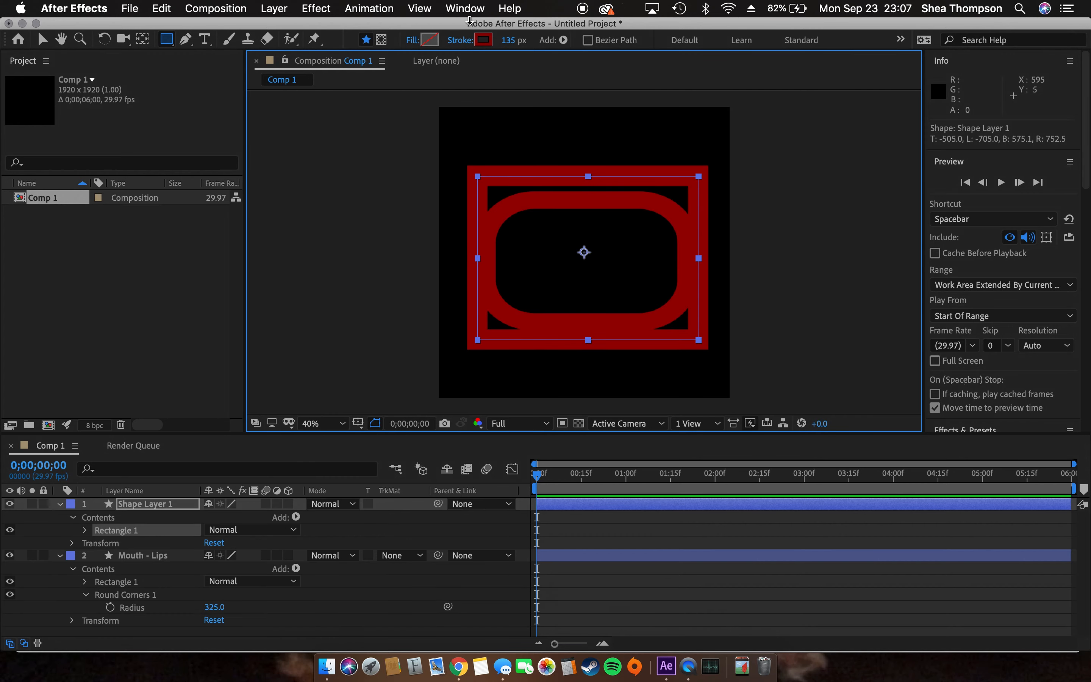
{"action": "left_click", "coordinate": [431, 40]}
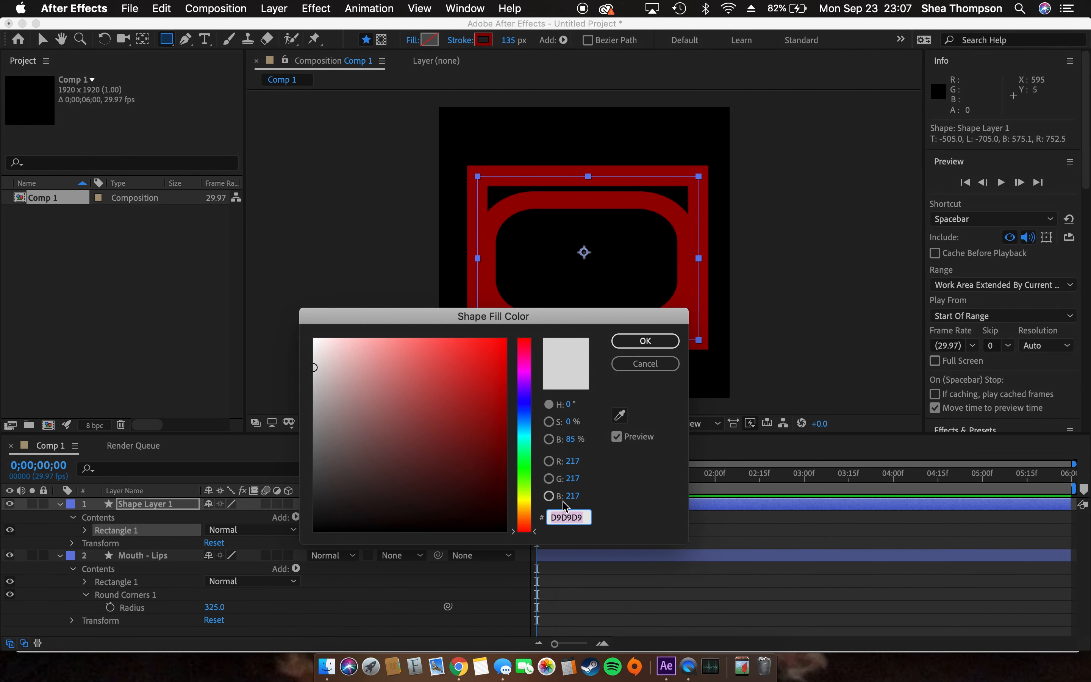
{"action": "key", "text": "super+v"}
{"action": "left_click", "coordinate": [646, 341]}
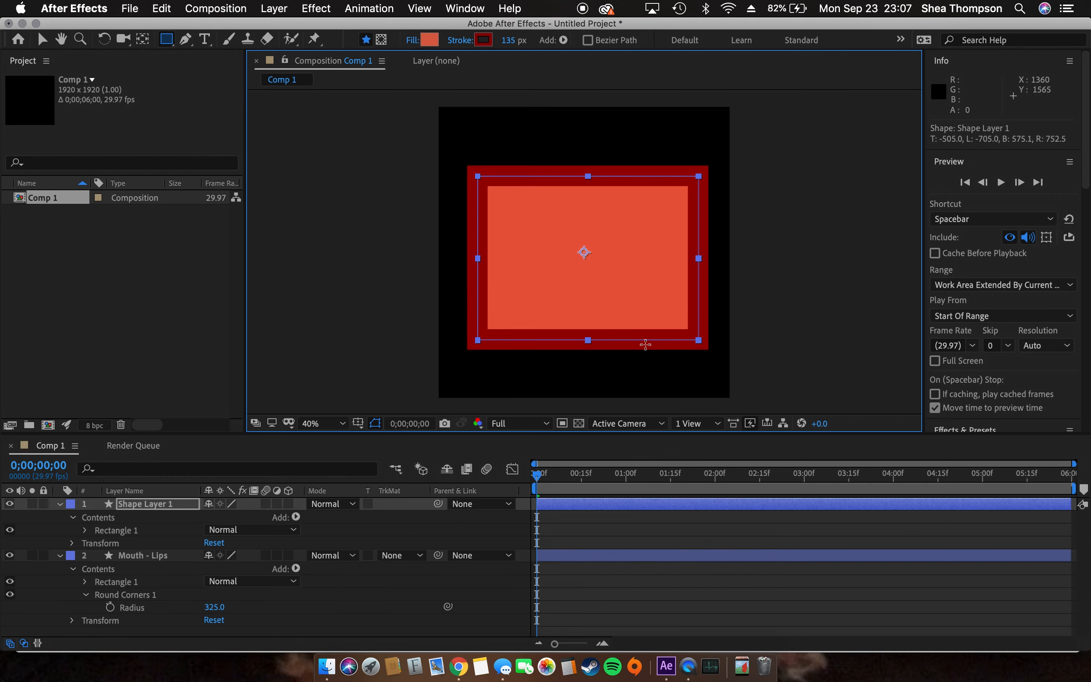
Move the new rectangle's layer beneath Mouth - Lips and shorten and reposition the rectangle so its top and bottom edges sit within the lips.
{"action": "left_click", "coordinate": [63, 556]}
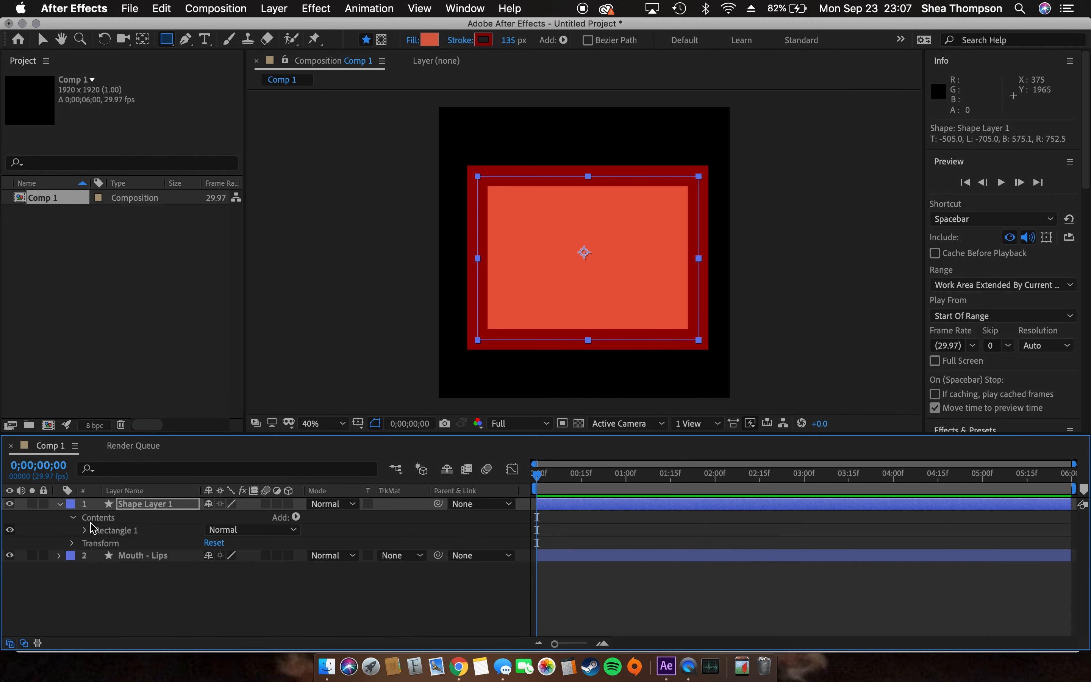
{"action": "left_click_drag", "start_coordinate": [99, 504], "coordinate": [139, 578]}
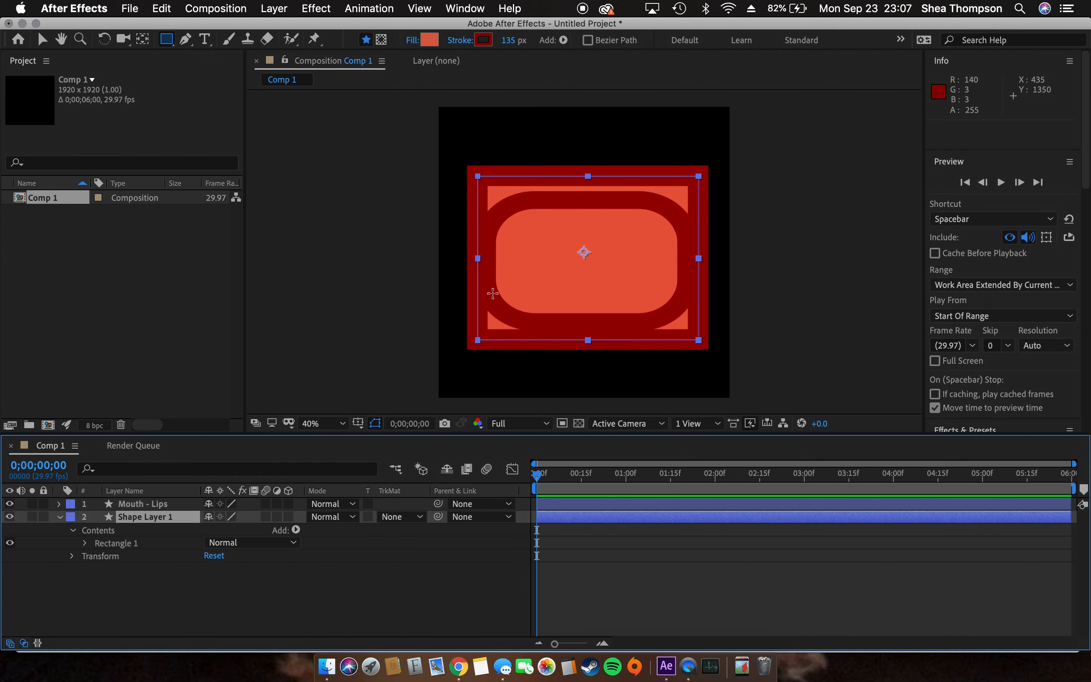
{"action": "left_click", "coordinate": [42, 40]}
{"action": "mouse_move", "coordinate": [594, 180]}
{"action": "left_mouse_down"}
{"action": "mouse_move", "coordinate": [594, 216]}
{"action": "mouse_move", "coordinate": [593, 204]}
{"action": "mouse_move", "coordinate": [620, 214]}
{"action": "mouse_move", "coordinate": [619, 204]}
{"action": "left_mouse_up"}
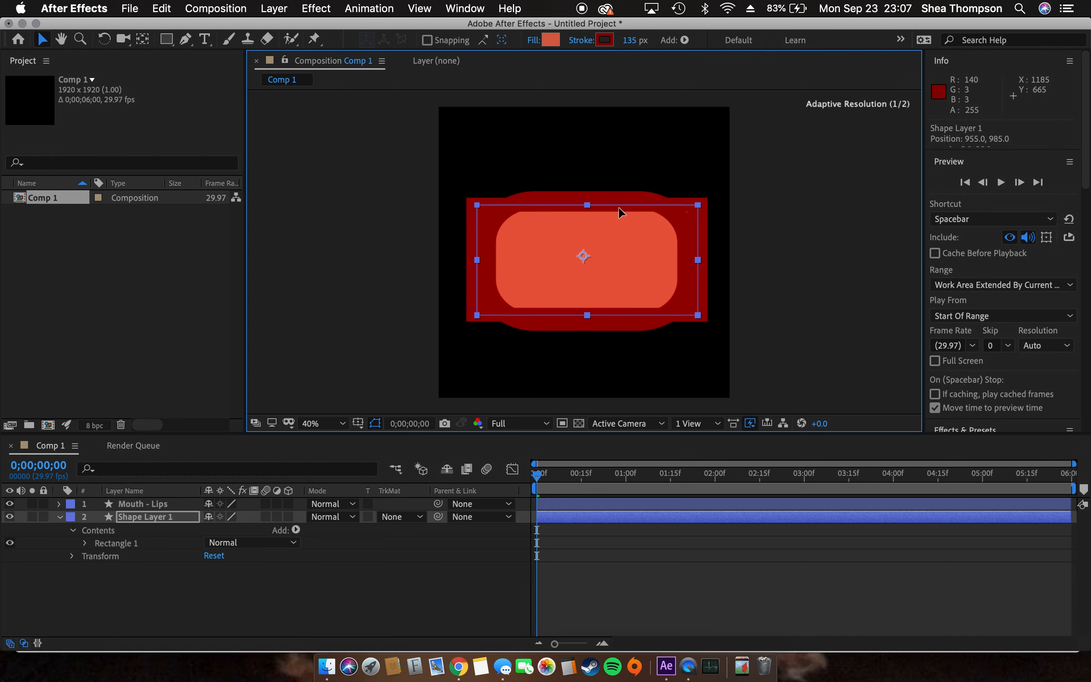
Set the orange rectangle's stroke to None.
{"action": "left_click", "coordinate": [588, 41]}
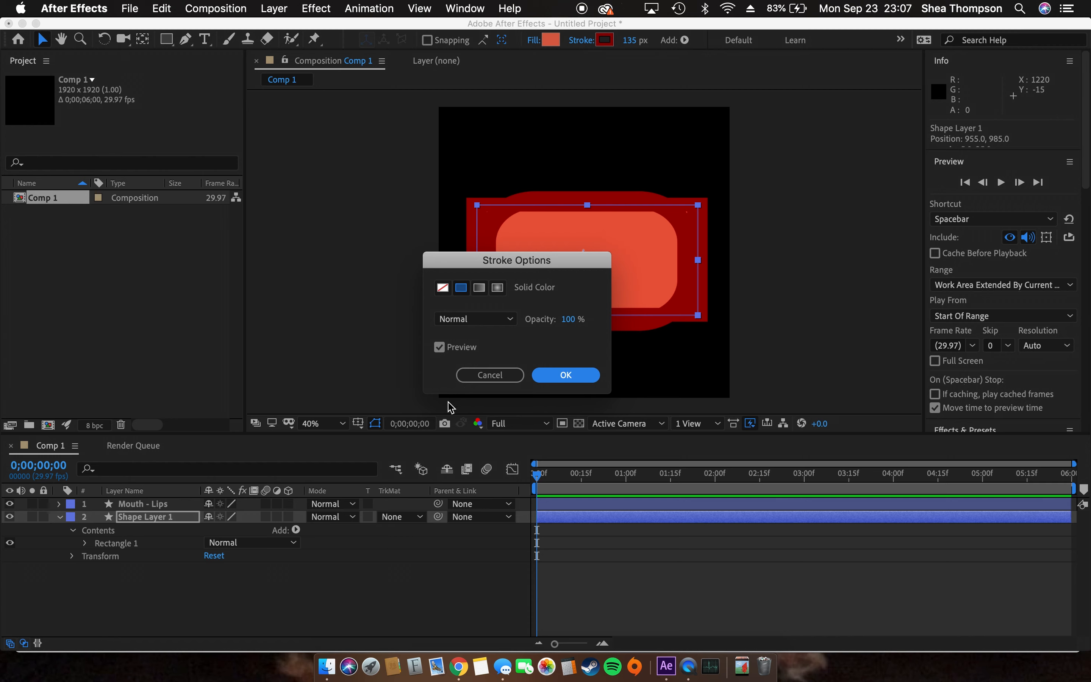
{"action": "left_click", "coordinate": [443, 287]}
{"action": "left_click", "coordinate": [565, 375]}
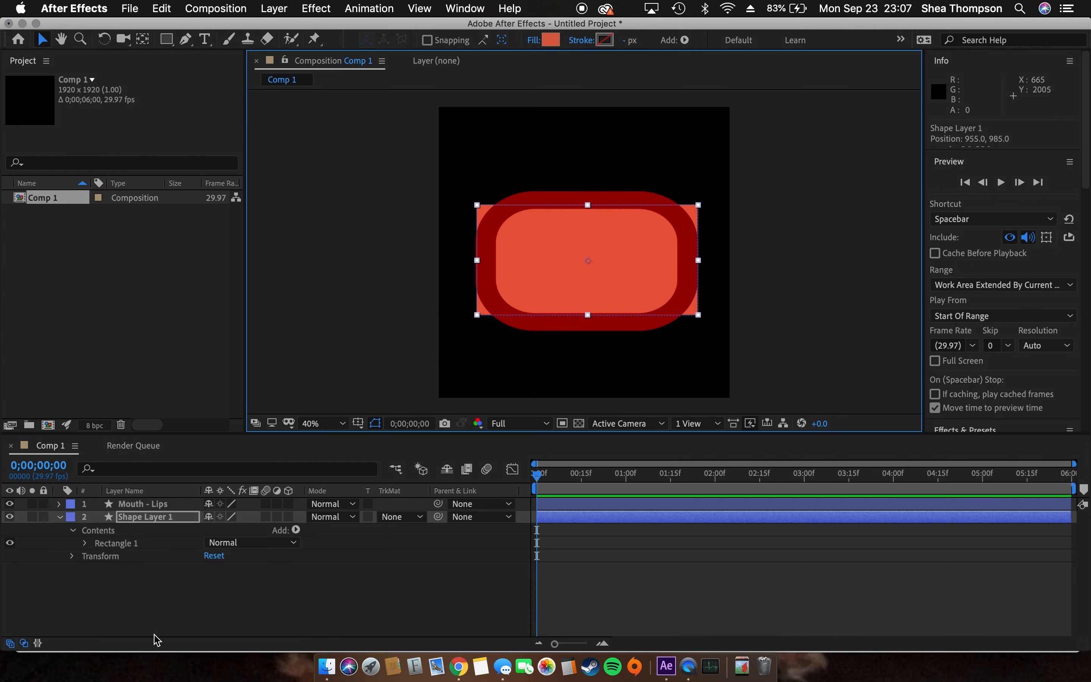
Add Round Corners with a radius of 340 to the orange rectangle and resize it so all its edges sit beneath the lips.
{"action": "left_click", "coordinate": [296, 531]}
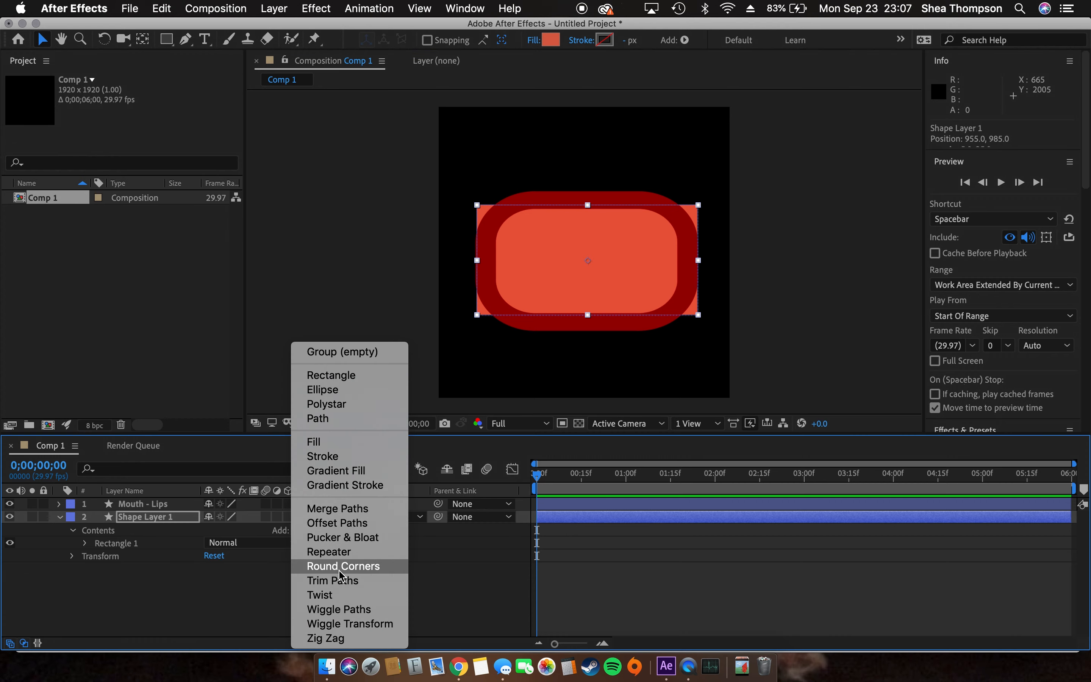
{"action": "left_click", "coordinate": [352, 568]}
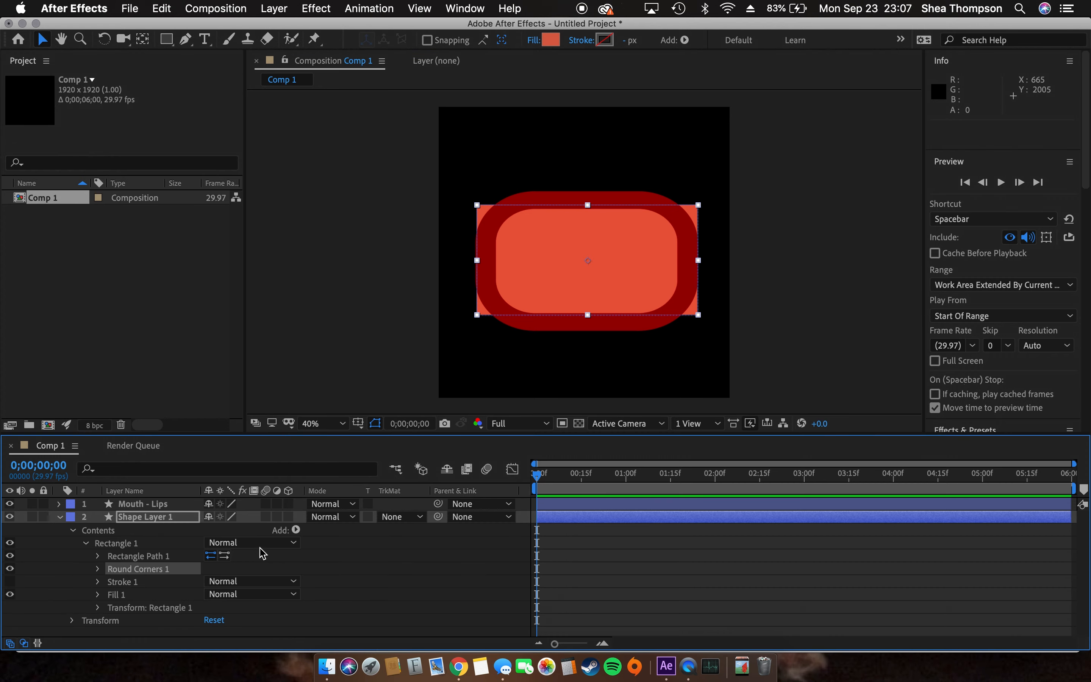
{"action": "left_click", "coordinate": [97, 569]}
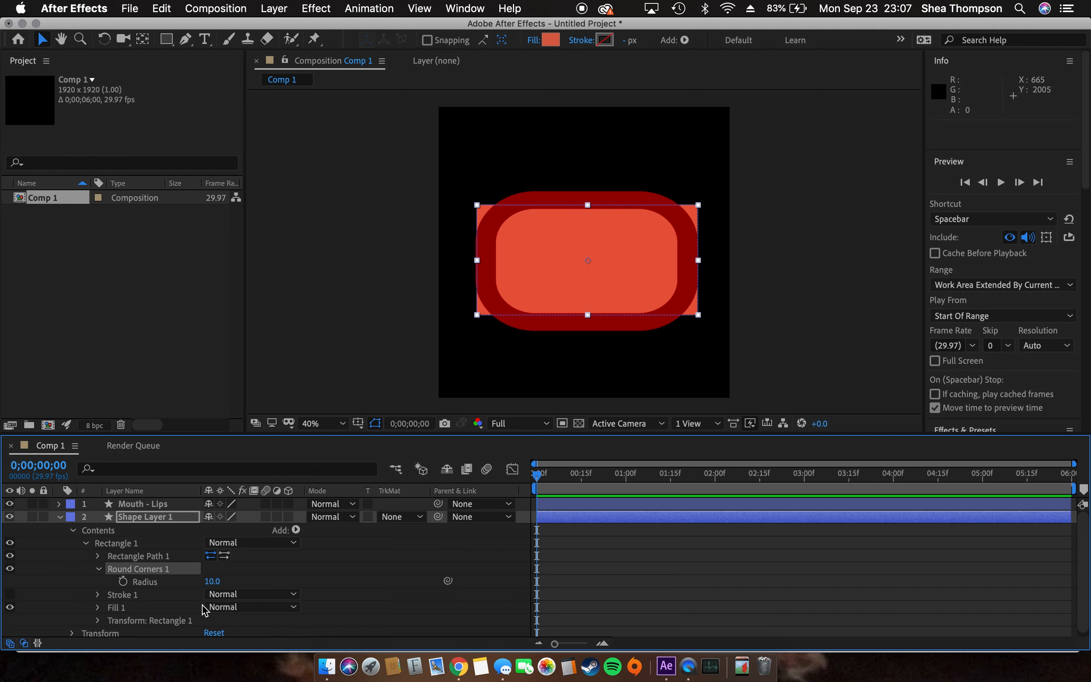
{"action": "left_click_drag", "start_coordinate": [212, 582], "coordinate": [493, 608]}
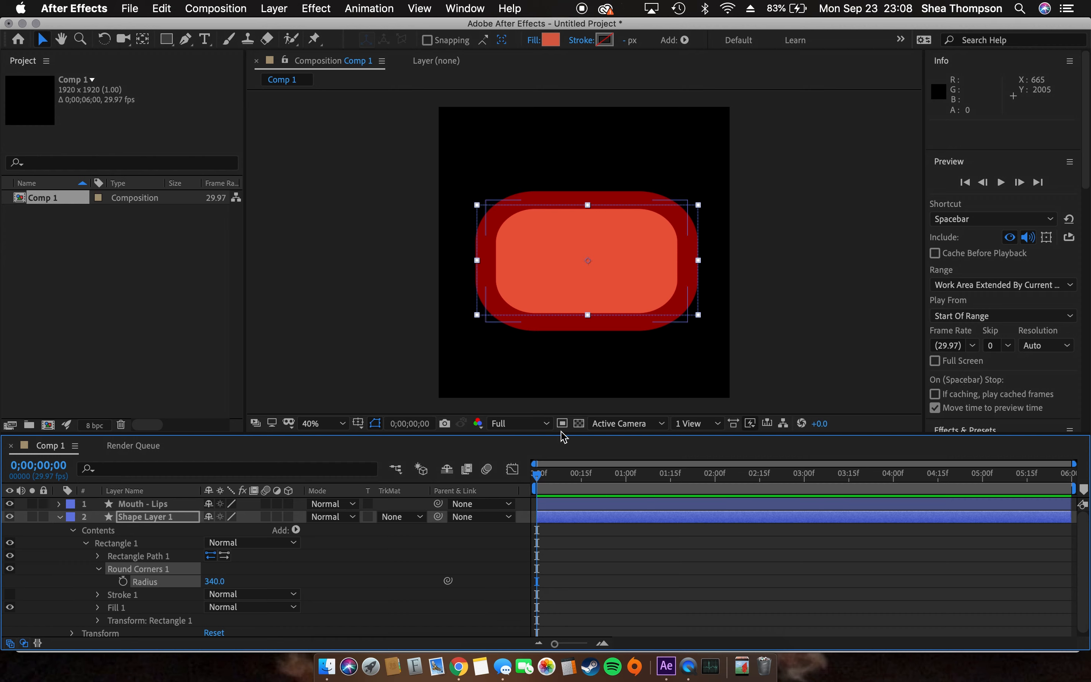
{"action": "left_click", "coordinate": [591, 322]}
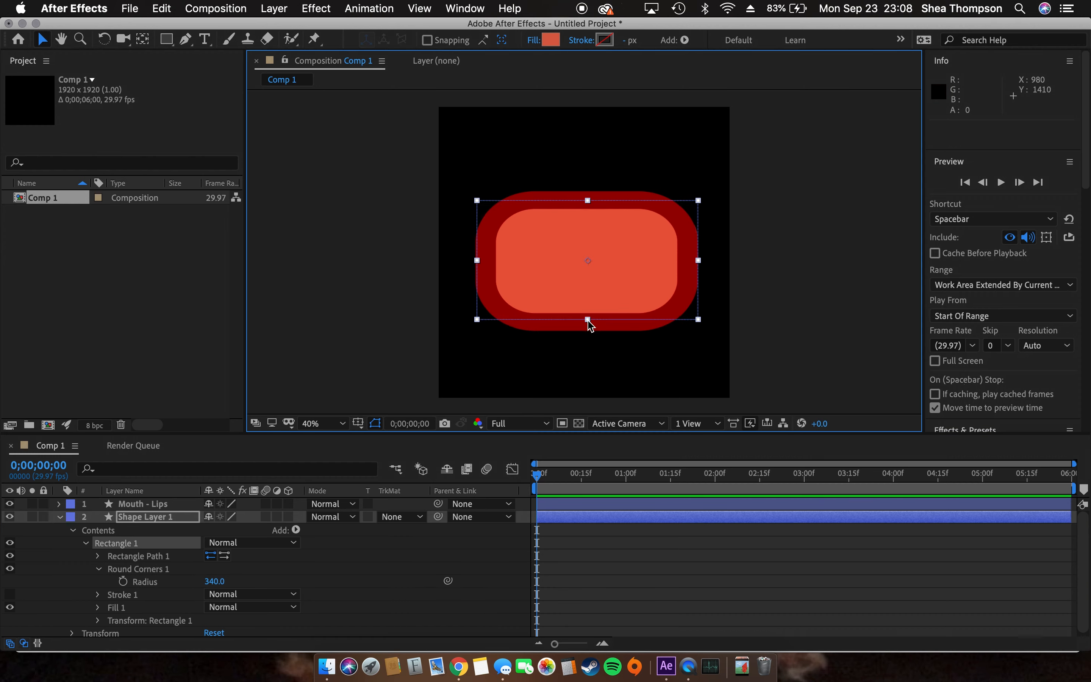
{"action": "left_click_drag", "start_coordinate": [479, 264], "coordinate": [488, 267]}
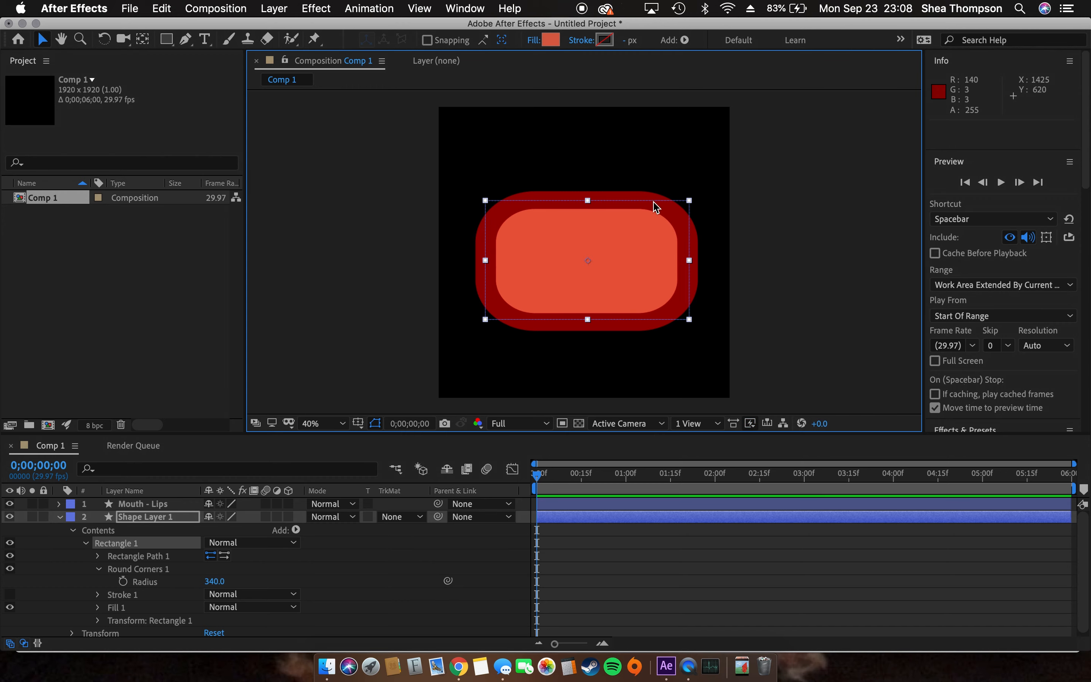
Collapse the orange rectangle's layer and rename it Mouth - Inside.
{"action": "left_click", "coordinate": [61, 518]}
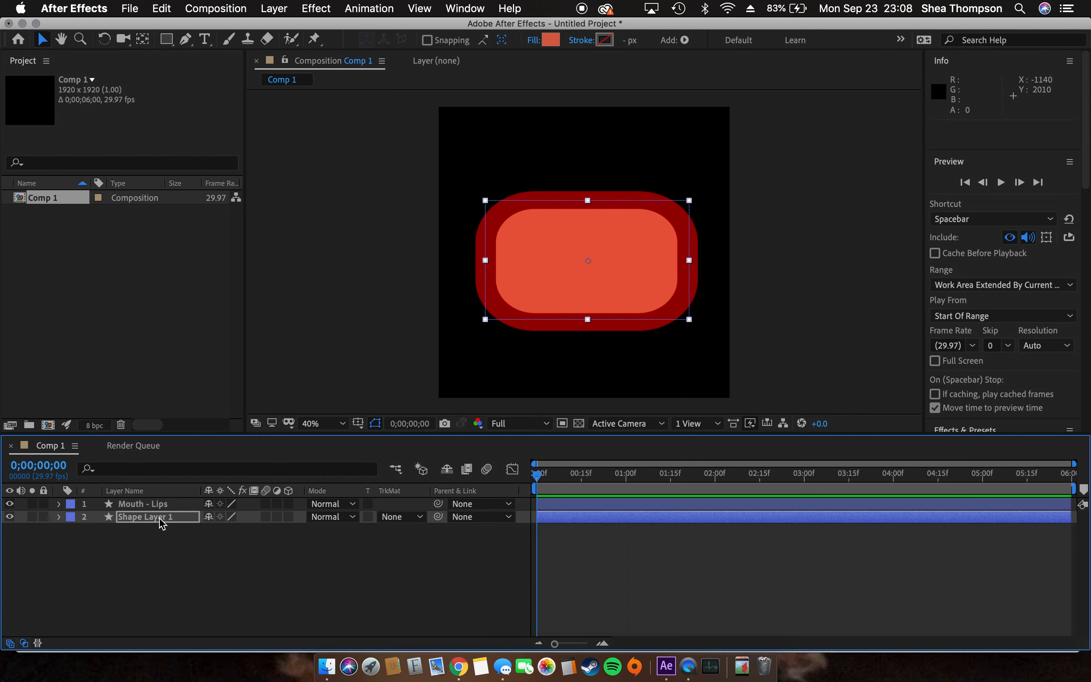
{"action": "right_click", "coordinate": [159, 523]}
{"action": "left_click", "coordinate": [213, 645]}
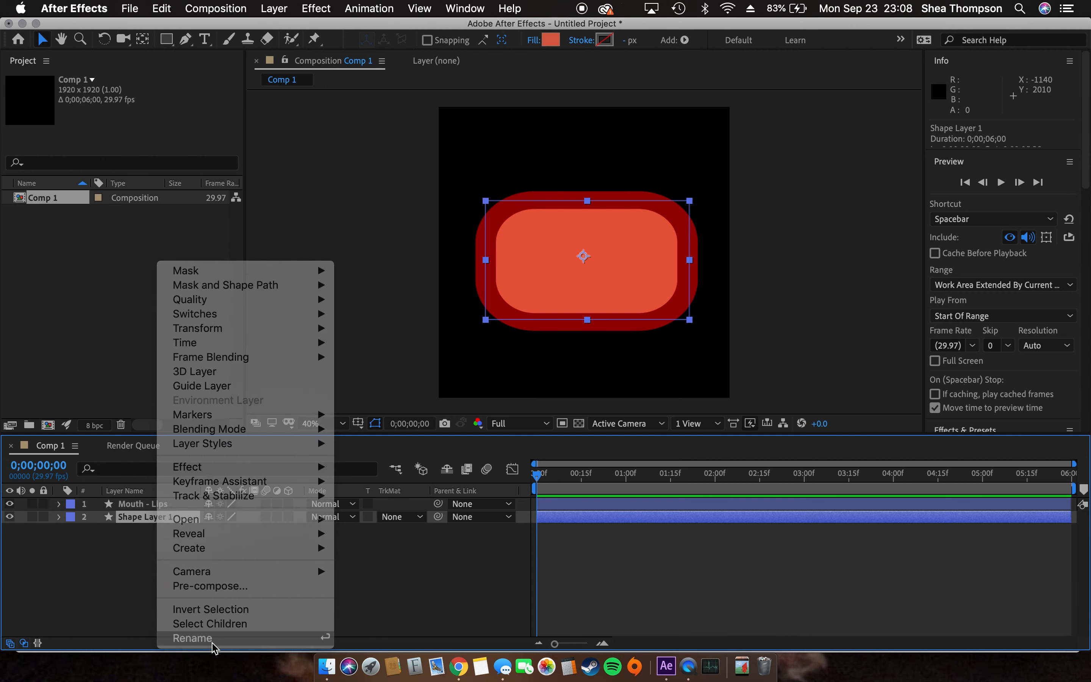
{"action": "type", "text": "Mo"}
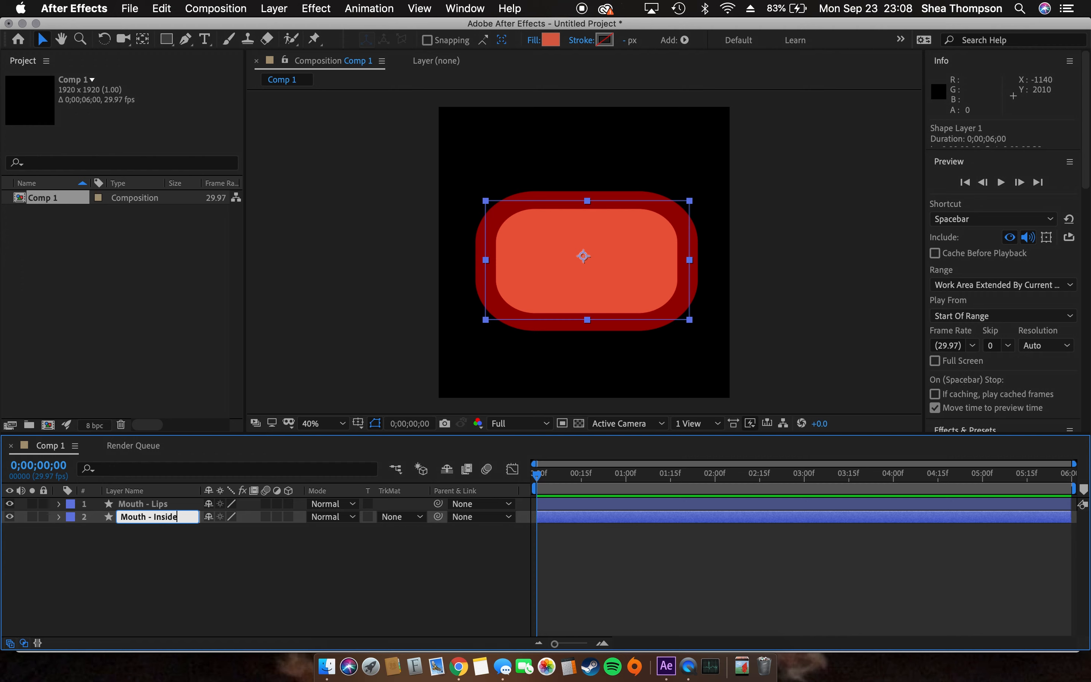
{"action": "type", "text": "uth - Inside"}
{"action": "left_click", "coordinate": [383, 585]}
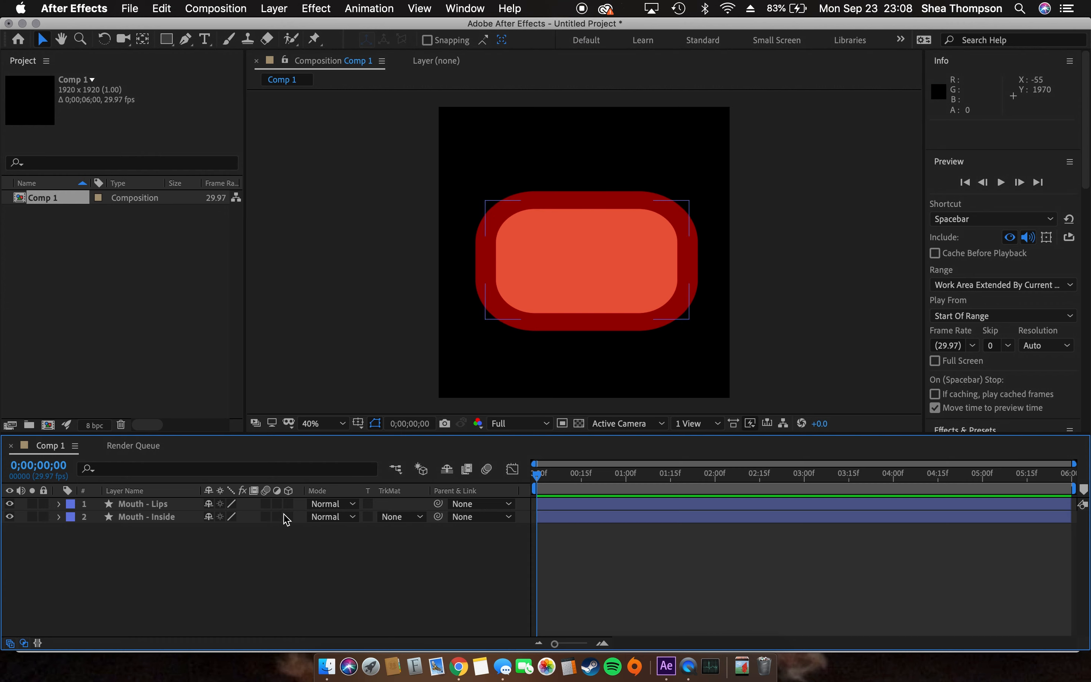
Draw a rectangle about 914 × 624 px over the upper lip and fill it with #D9D9D9 copied from the Adobe Color palette in Chrome.
{"action": "left_click", "coordinate": [167, 40]}
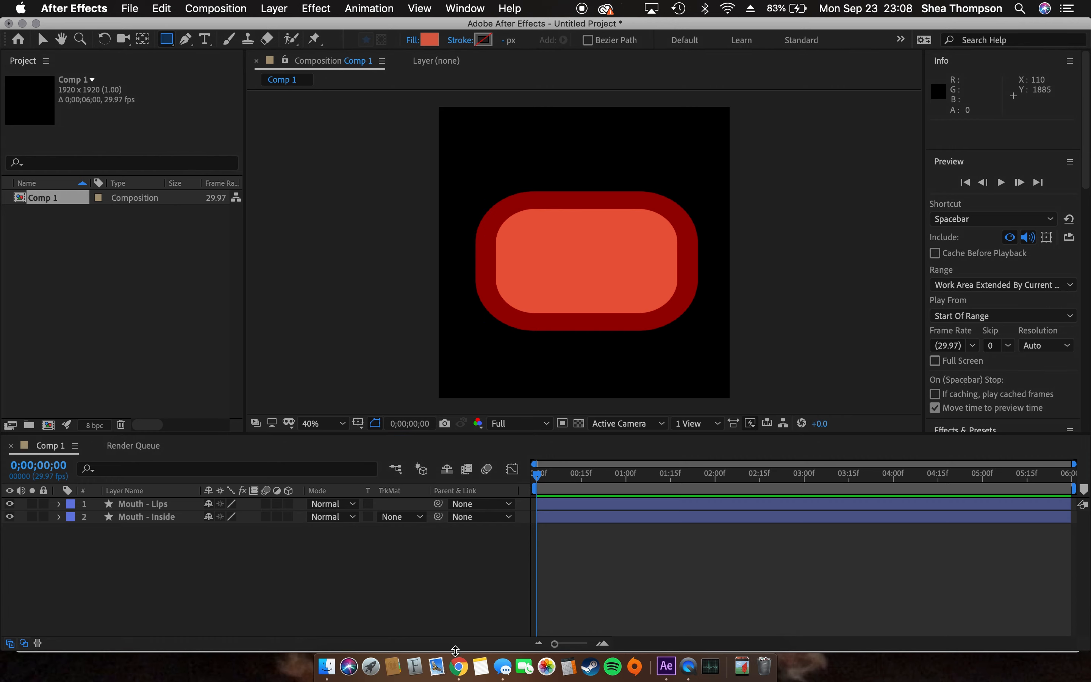
{"action": "left_click", "coordinate": [463, 670]}
{"action": "left_click", "coordinate": [714, 312]}
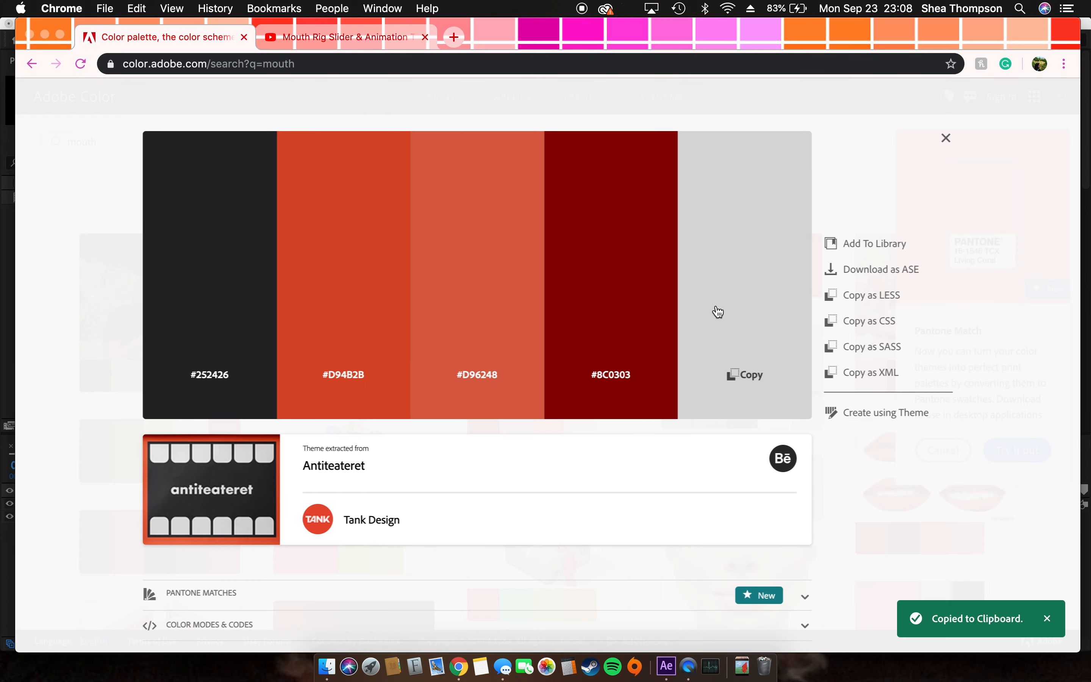
{"action": "left_click", "coordinate": [667, 667]}
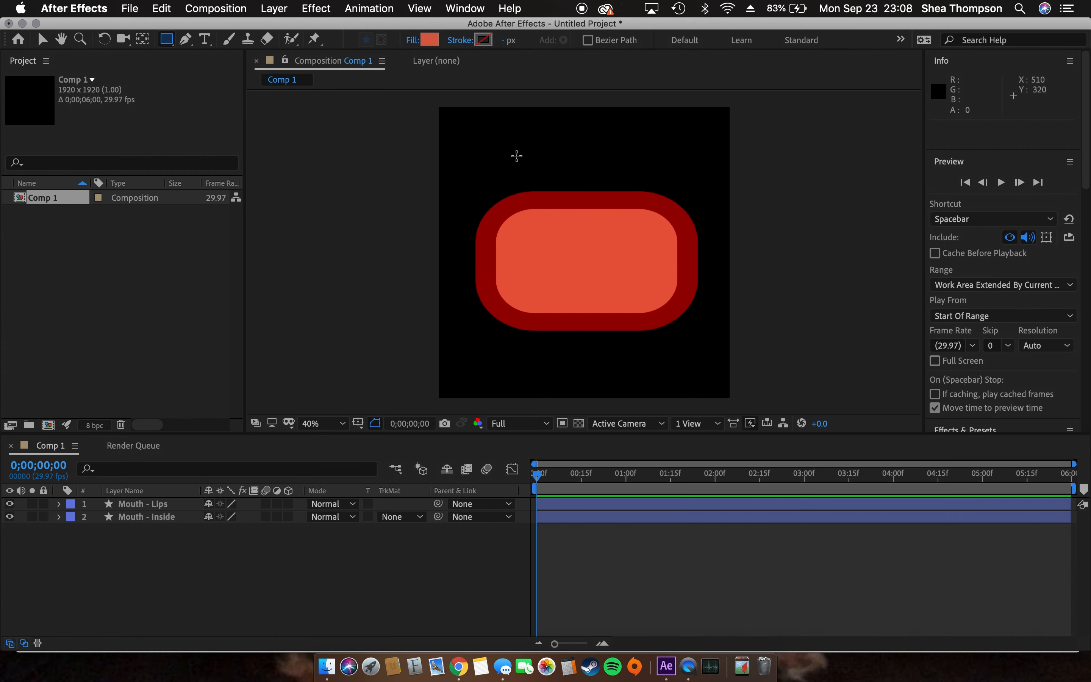
{"action": "mouse_move", "coordinate": [517, 156]}
{"action": "left_mouse_down"}
{"action": "mouse_move", "coordinate": [617, 250]}
{"action": "mouse_move", "coordinate": [656, 250]}
{"action": "left_mouse_up"}
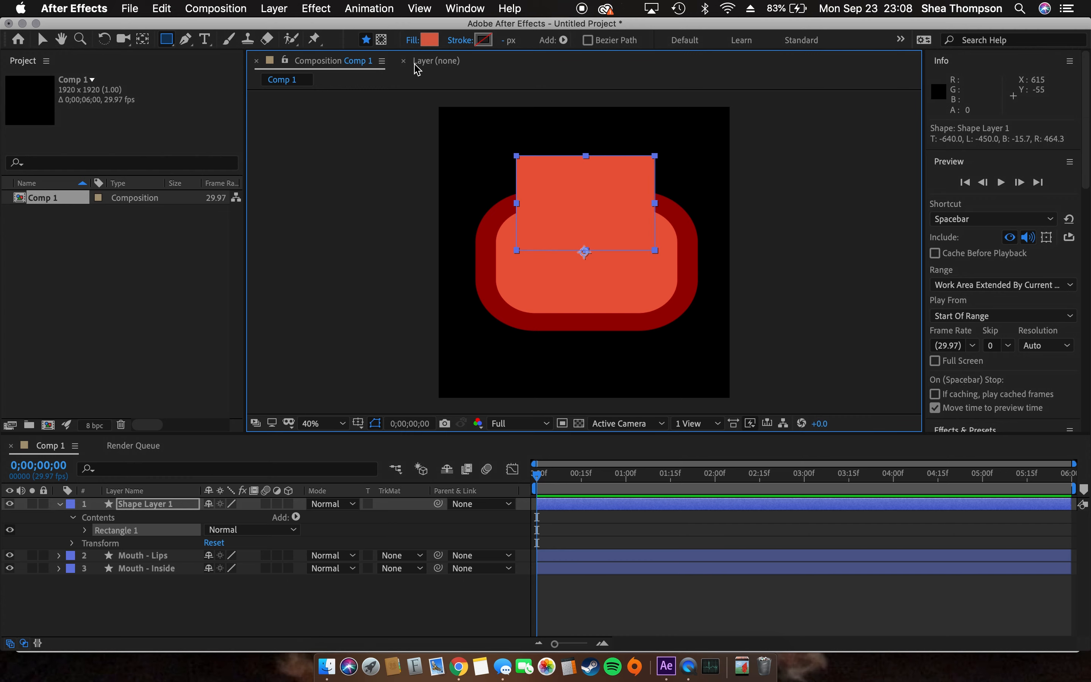
{"action": "left_click", "coordinate": [429, 42]}
{"action": "type", "text": "D9D9D9"}
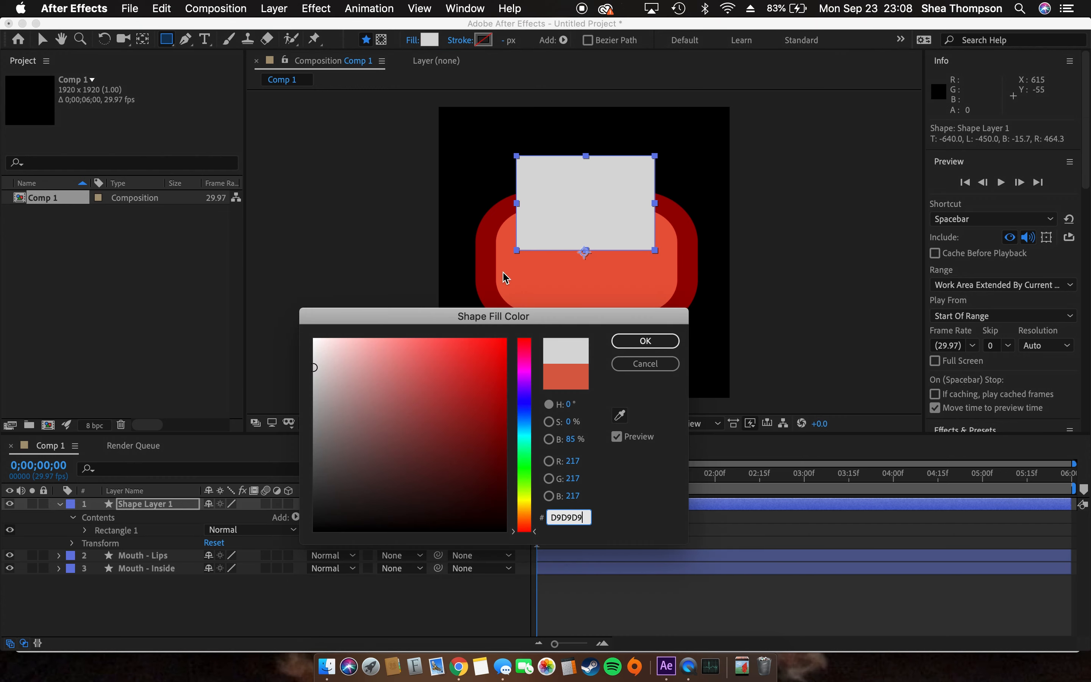
{"action": "left_click", "coordinate": [645, 342]}
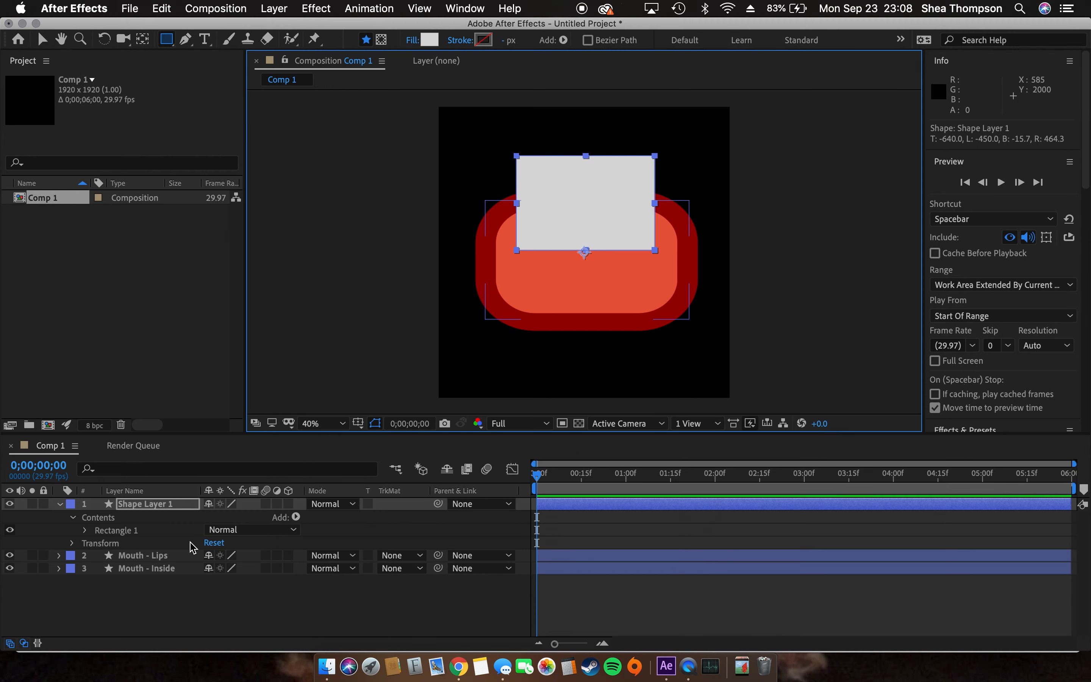
Rename the grey rectangle's layer Teeth - Top.
{"action": "right_click", "coordinate": [142, 510]}
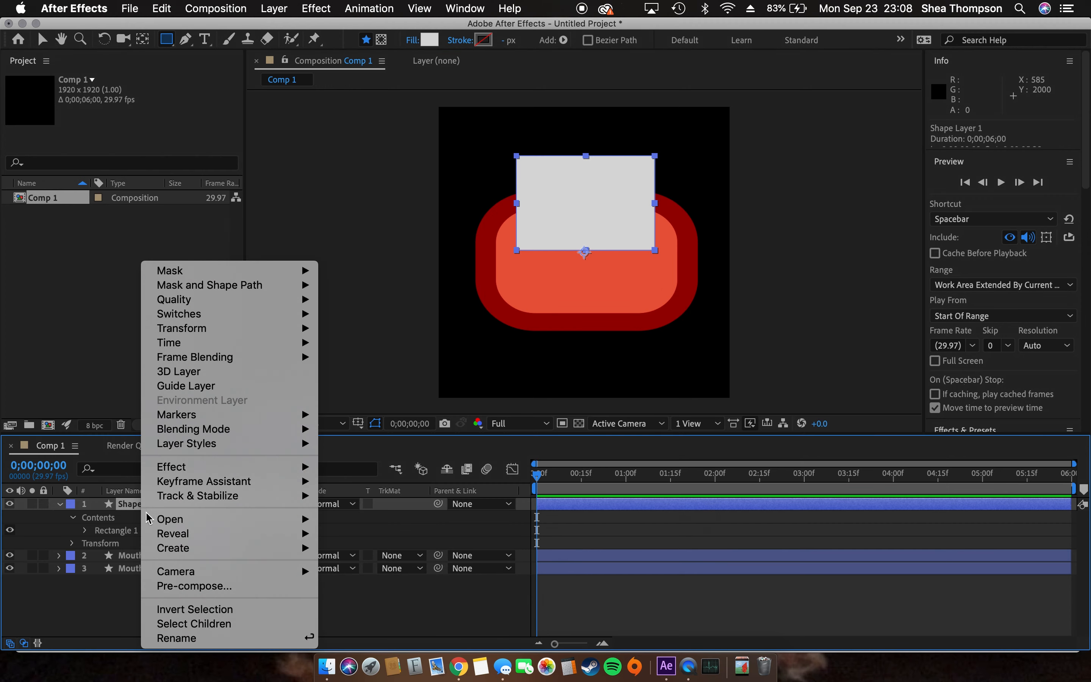
{"action": "left_click", "coordinate": [218, 638]}
{"action": "type", "text": "Teeth - Top"}
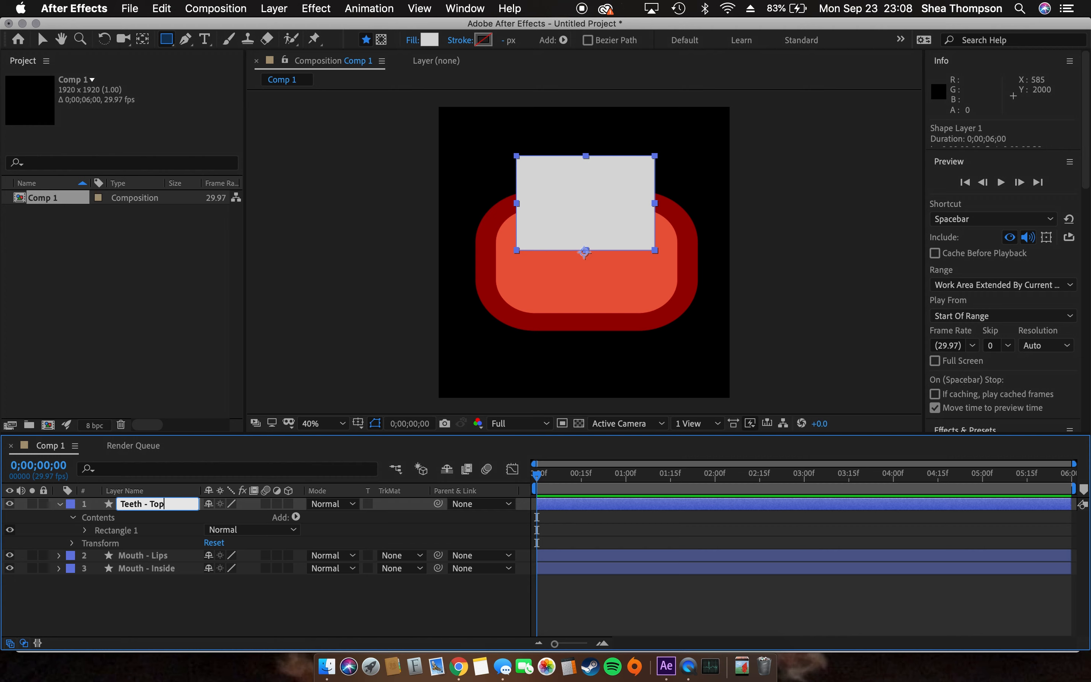
Add Round Corners to the Teeth - Top layer with a radius of 144.
{"action": "left_click", "coordinate": [296, 517]}
{"action": "left_click", "coordinate": [358, 566]}
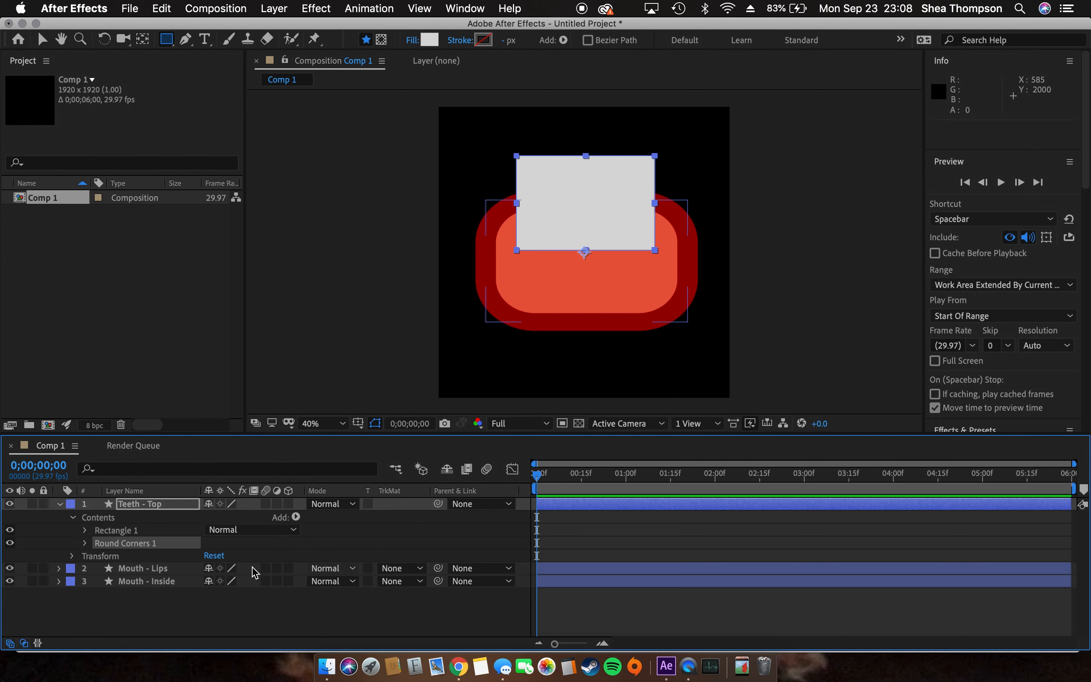
{"action": "left_click", "coordinate": [86, 543]}
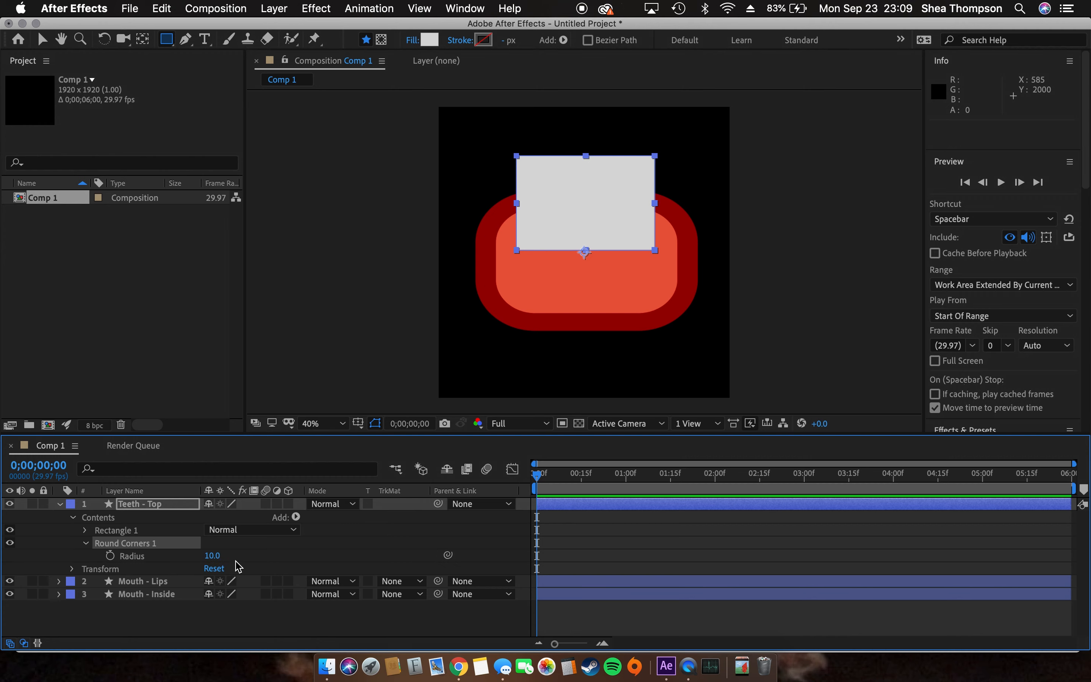
{"action": "left_click_drag", "start_coordinate": [216, 559], "coordinate": [336, 582]}
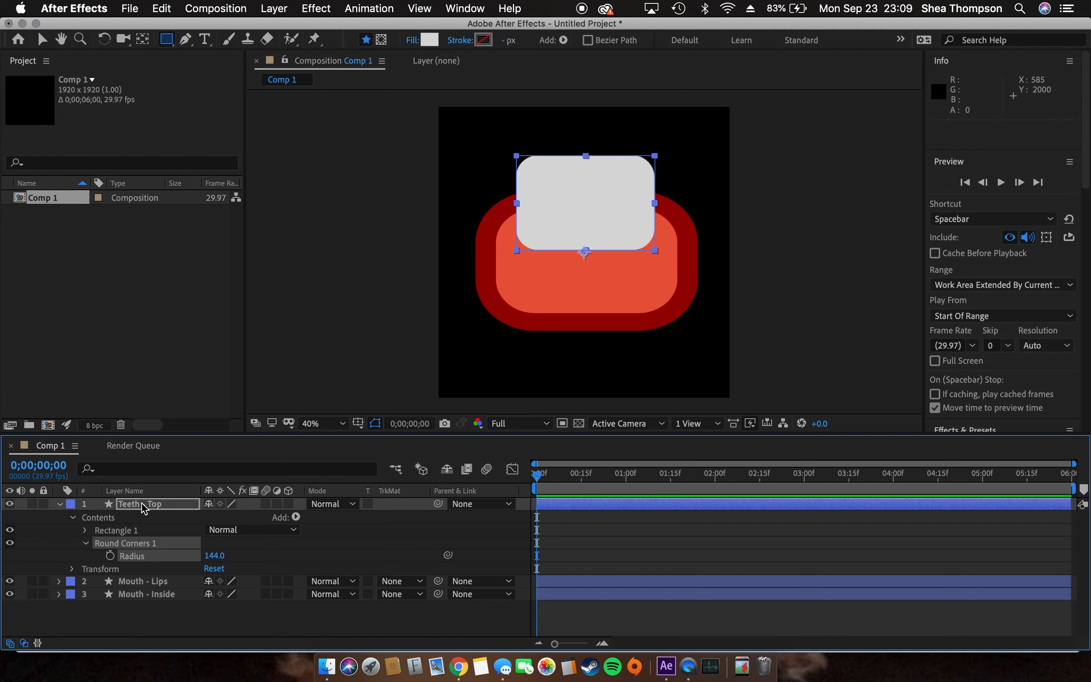
Collapse the Teeth - Top layer and move it between Mouth - Lips and Mouth - Inside in the layer order.
{"action": "left_click", "coordinate": [61, 505]}
{"action": "left_click", "coordinate": [143, 510]}
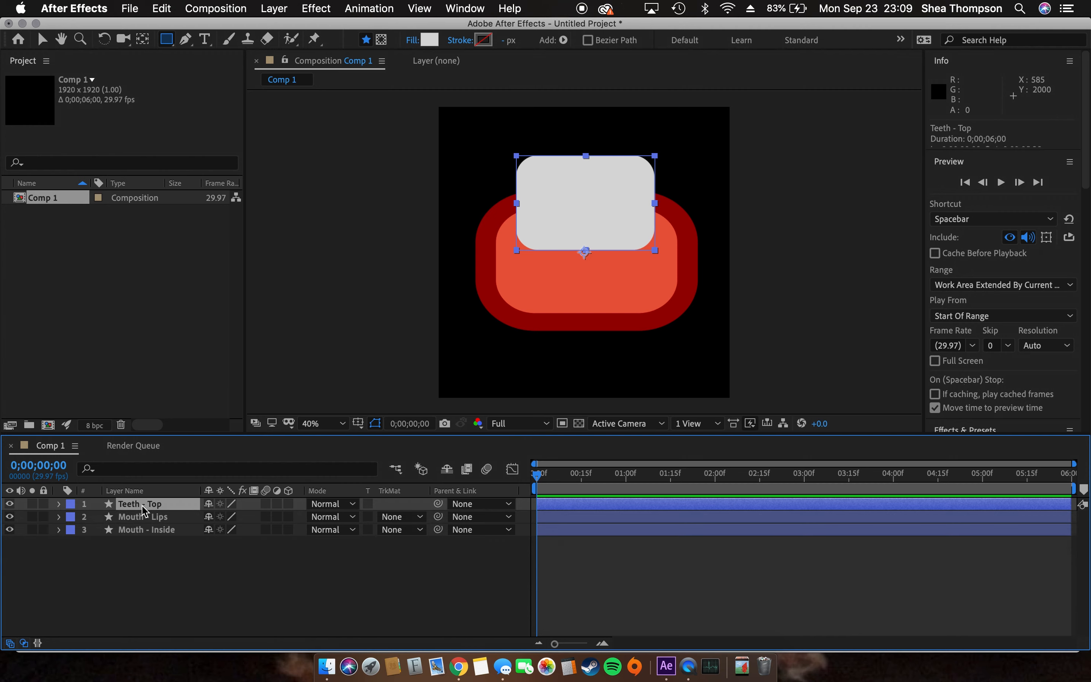
{"action": "left_click_drag", "start_coordinate": [143, 510], "coordinate": [145, 526]}
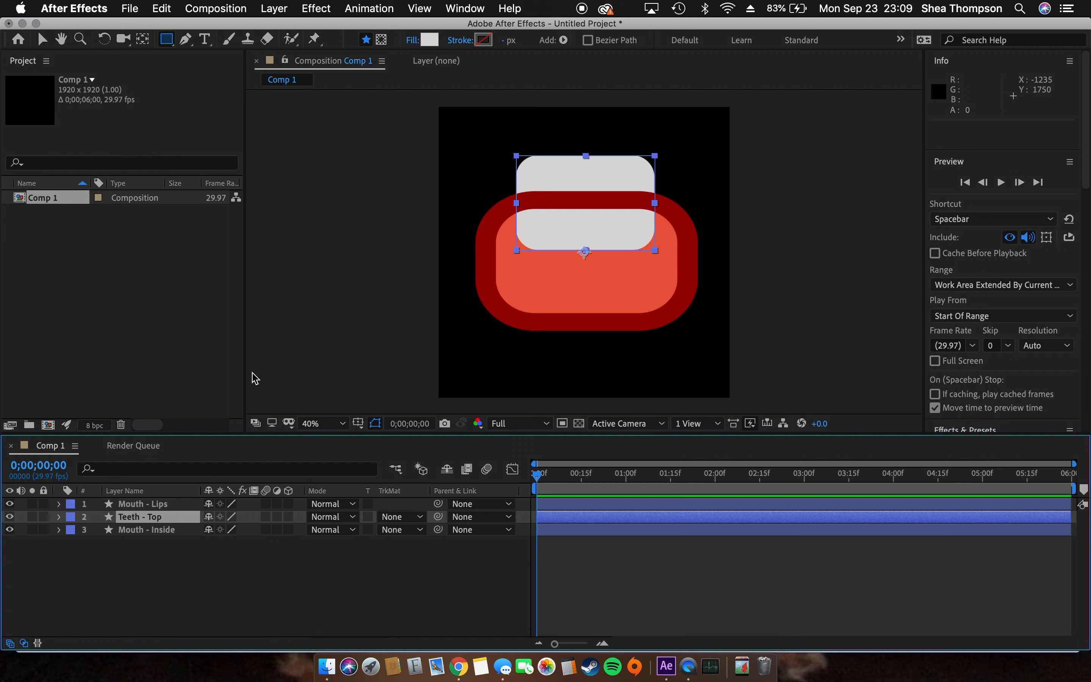
Duplicate the Teeth - Top layer and move the copy down over the lower lip to position 960, 1740.
{"action": "key", "text": "super+d"}
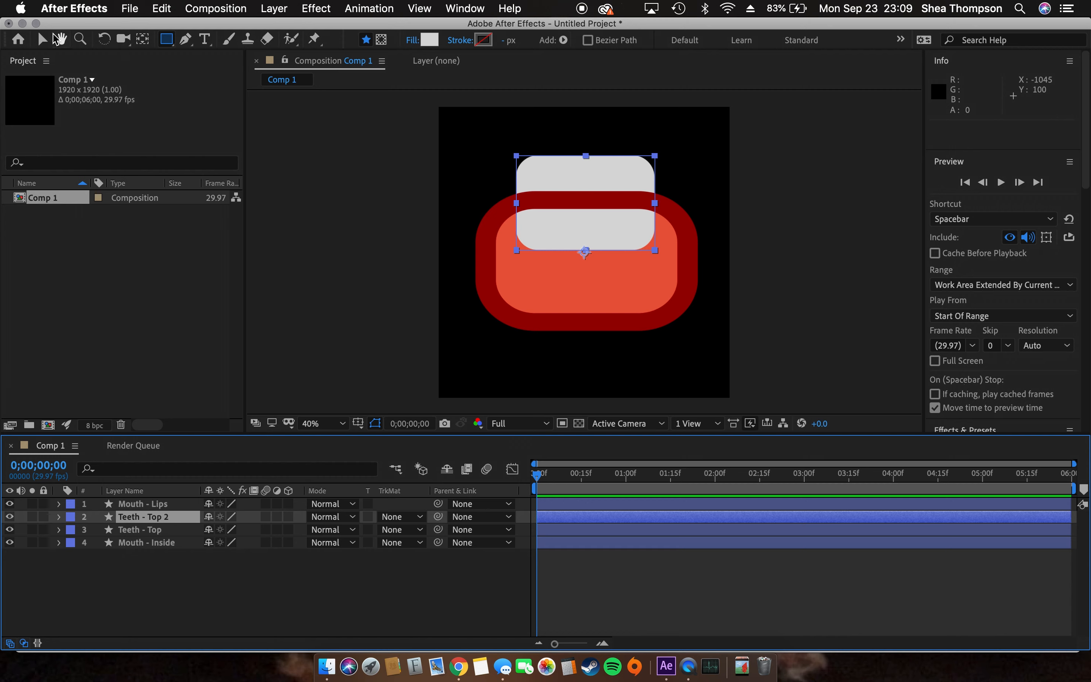
{"action": "left_click", "coordinate": [42, 40]}
{"action": "left_click_drag", "start_coordinate": [603, 240], "coordinate": [601, 340]}
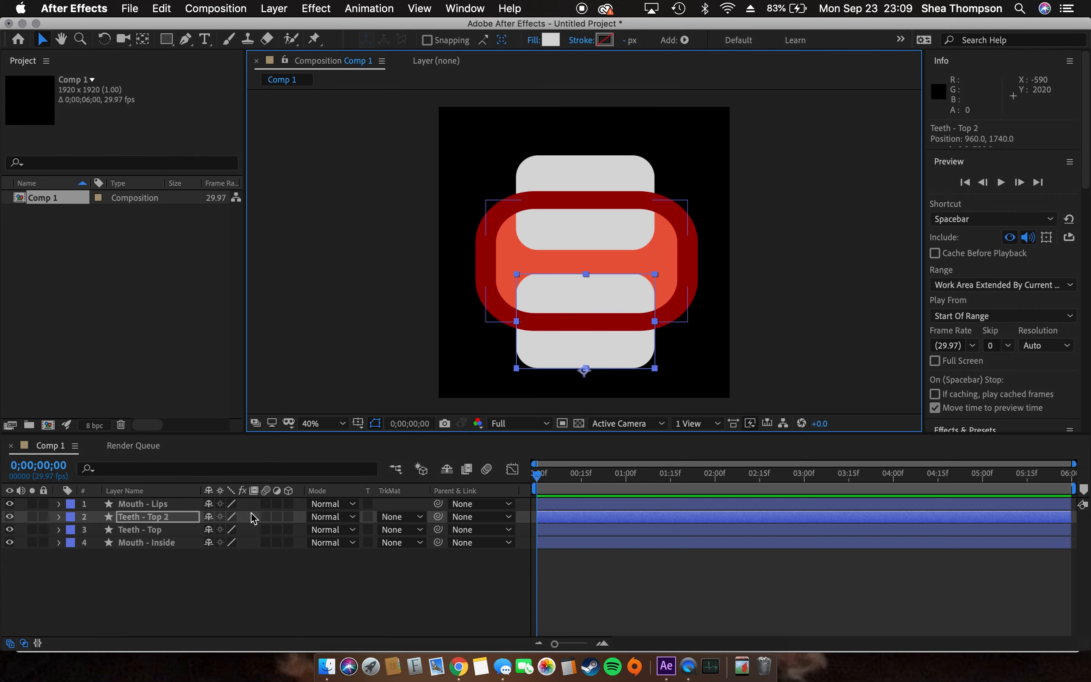
Rename the duplicated teeth layer Teeth - Bottom and move it beneath Teeth - Top.
{"action": "right_click", "coordinate": [160, 517]}
{"action": "mouse_move", "coordinate": [240, 536]}
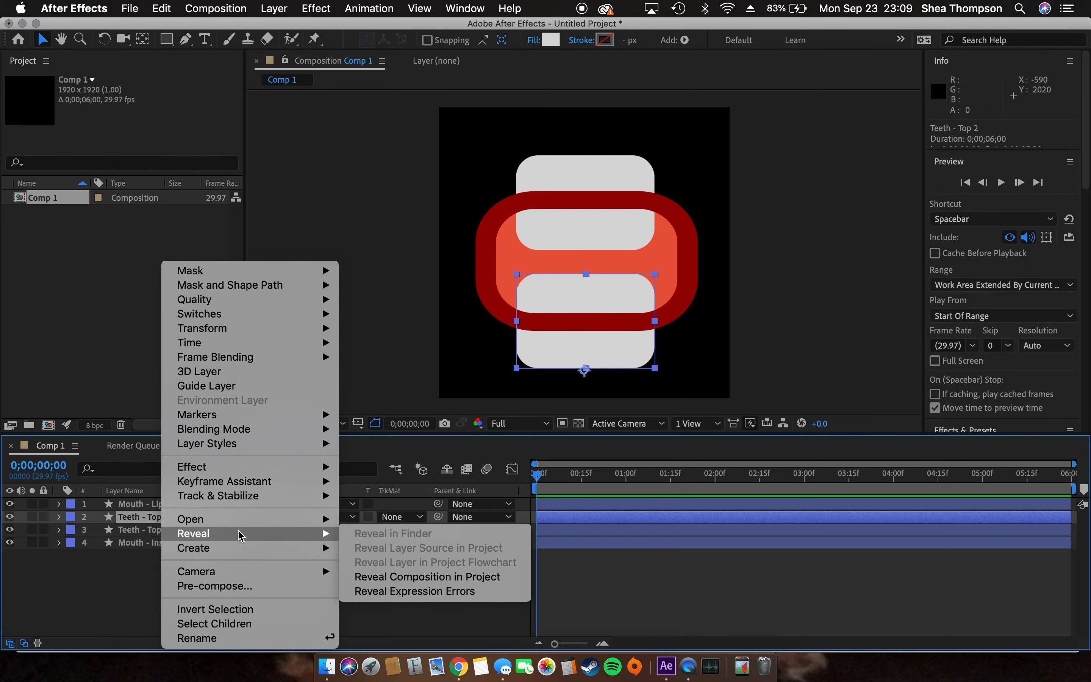
{"action": "left_click", "coordinate": [226, 637]}
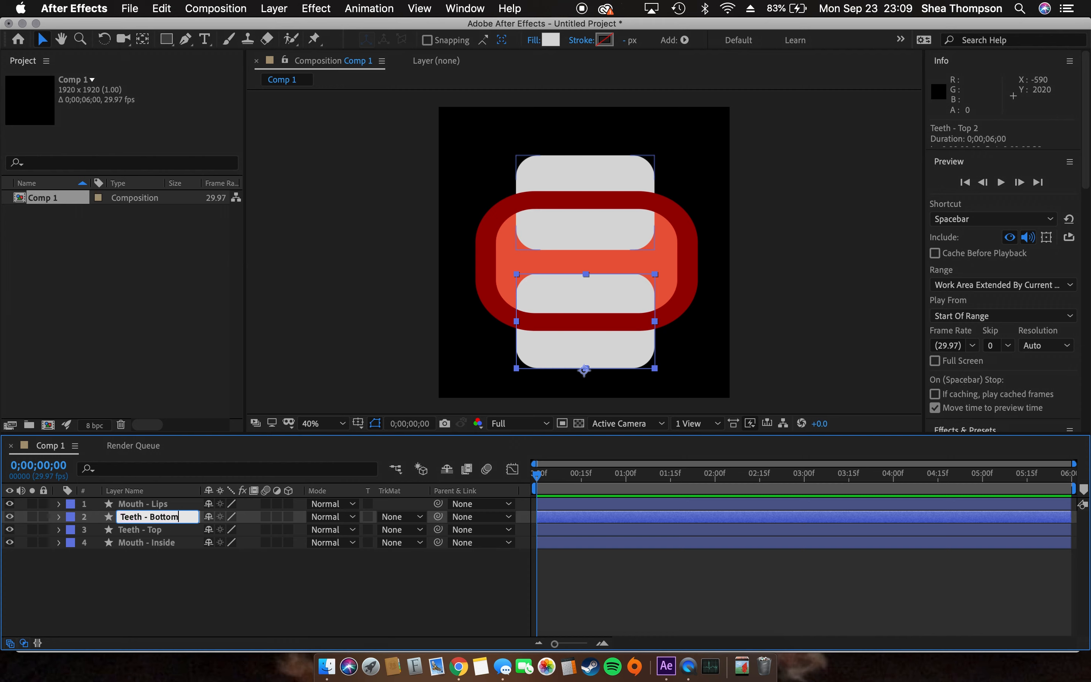
{"action": "left_click", "coordinate": [195, 609]}
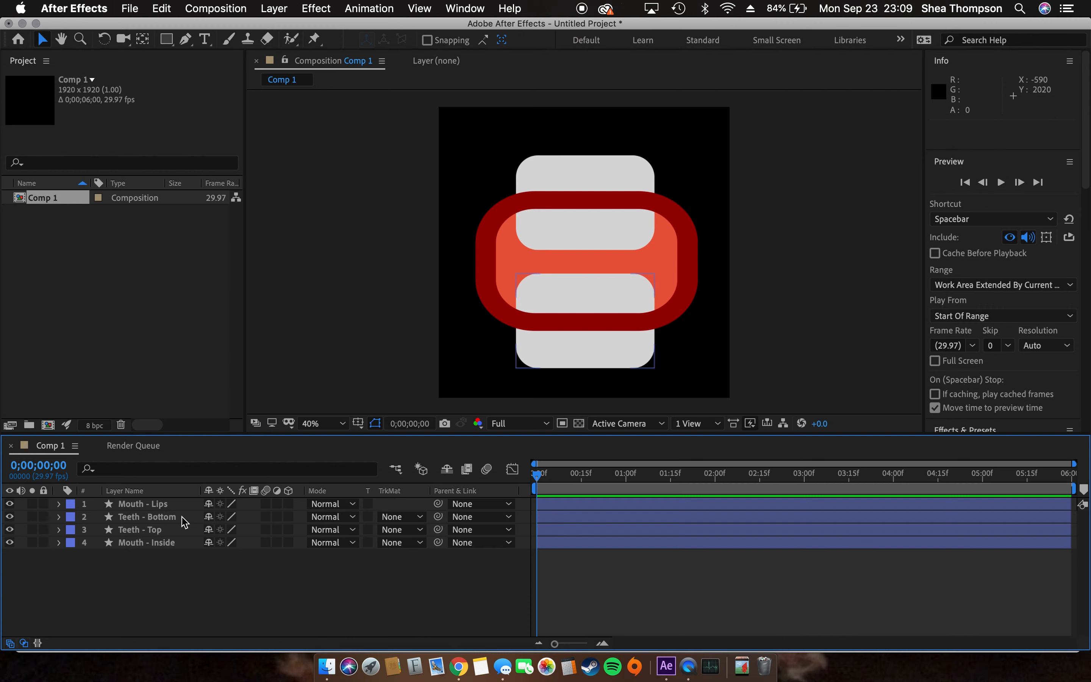
{"action": "left_click_drag", "start_coordinate": [184, 519], "coordinate": [183, 538]}
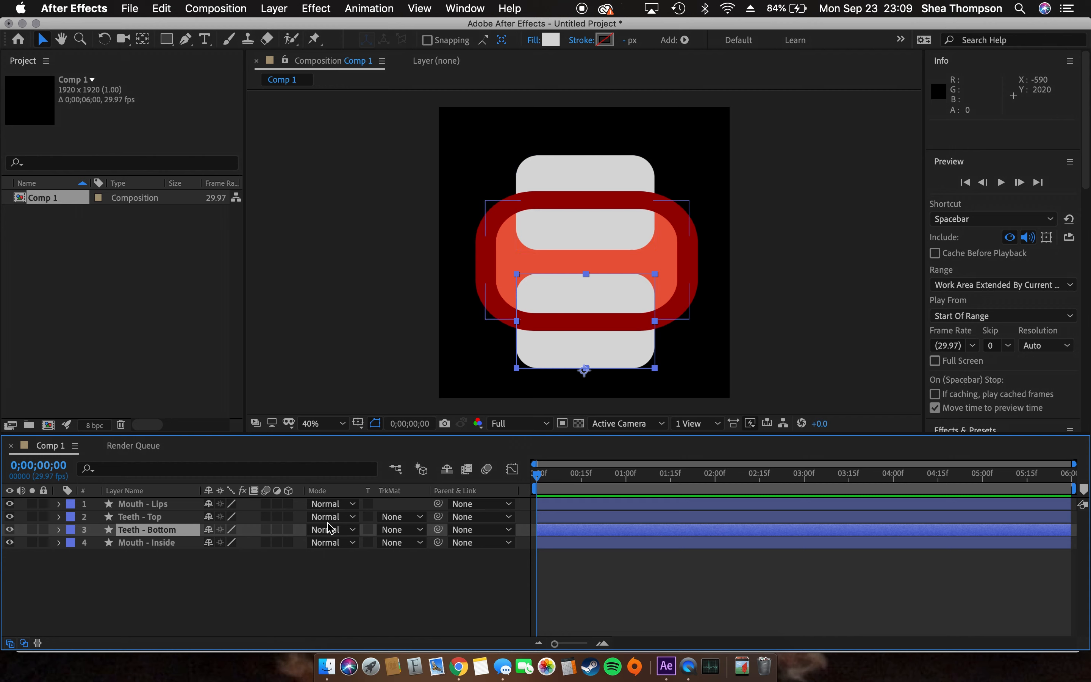
Align all four mouth and teeth layers to each other by their horizontal centers.
{"action": "left_click", "coordinate": [589, 507]}
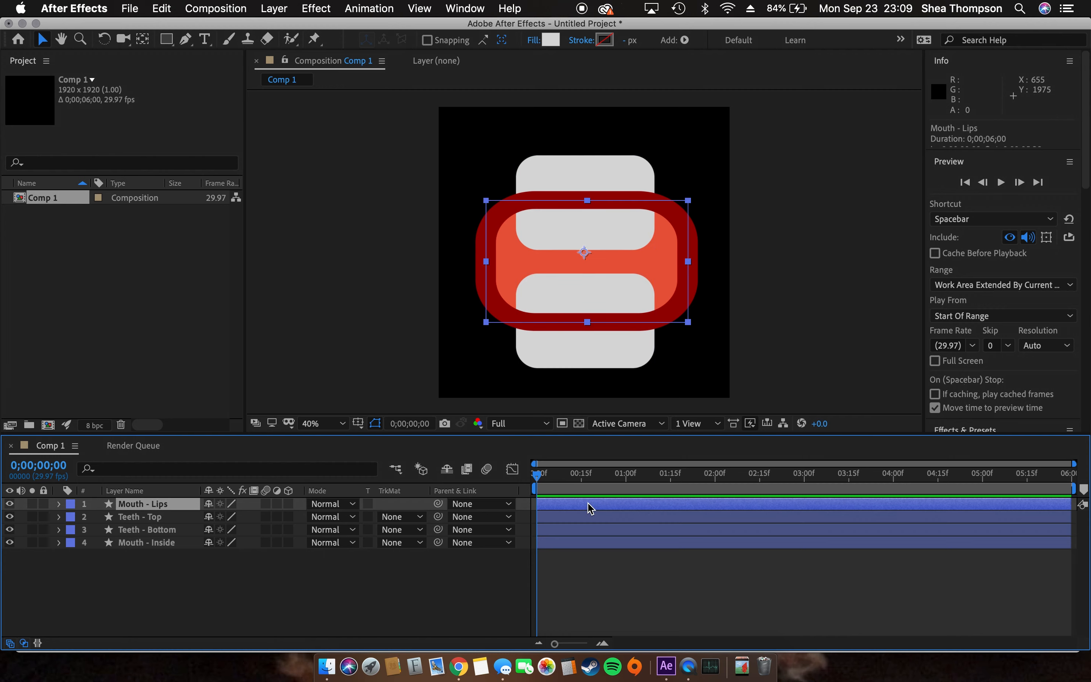
{"action": "left_click", "coordinate": [625, 545], "text": "shift"}
{"action": "left_click", "coordinate": [972, 347]}
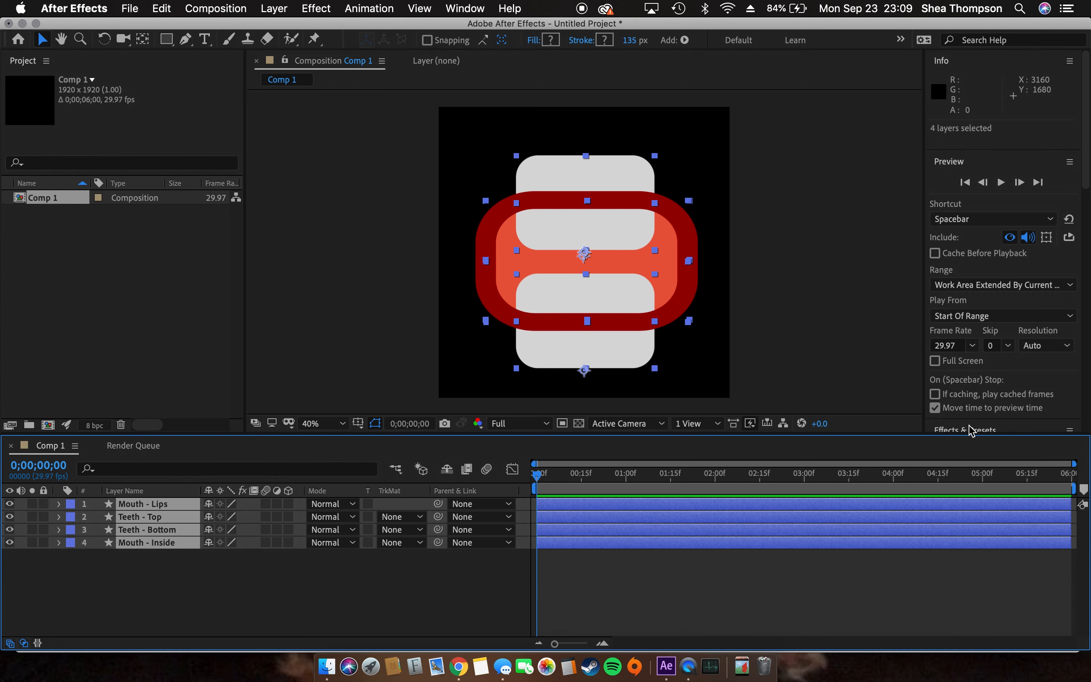
{"action": "scroll", "coordinate": [970, 428], "scroll_direction": "down", "scroll_amount": 5}
{"action": "scroll", "coordinate": [971, 431], "scroll_direction": "down", "scroll_amount": 10}
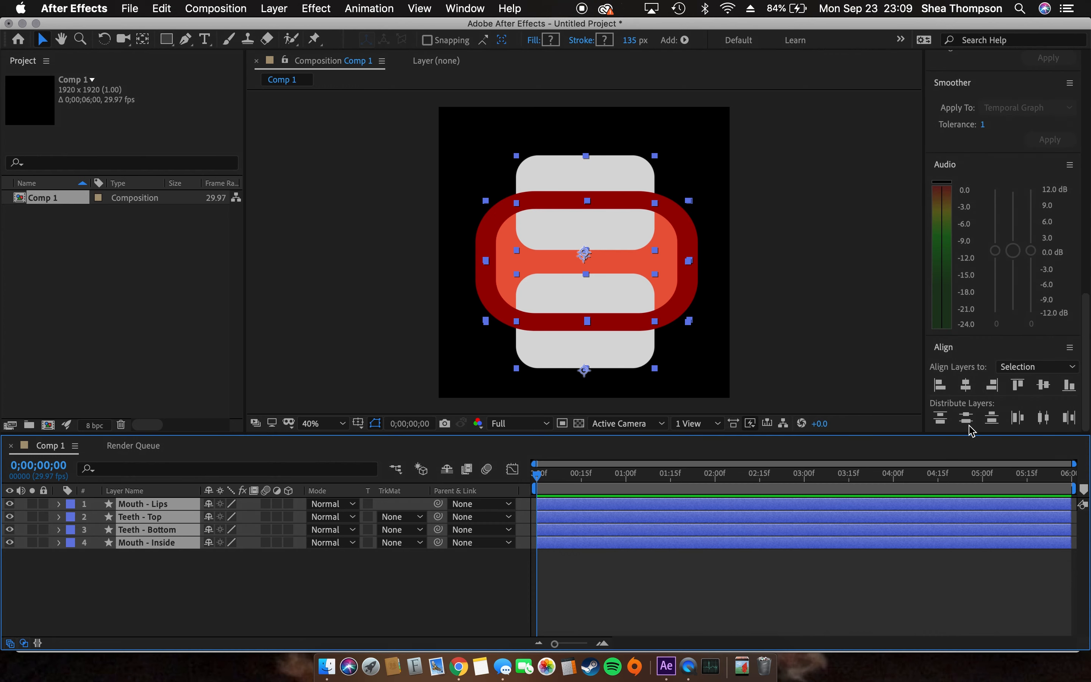
{"action": "left_click", "coordinate": [966, 384]}
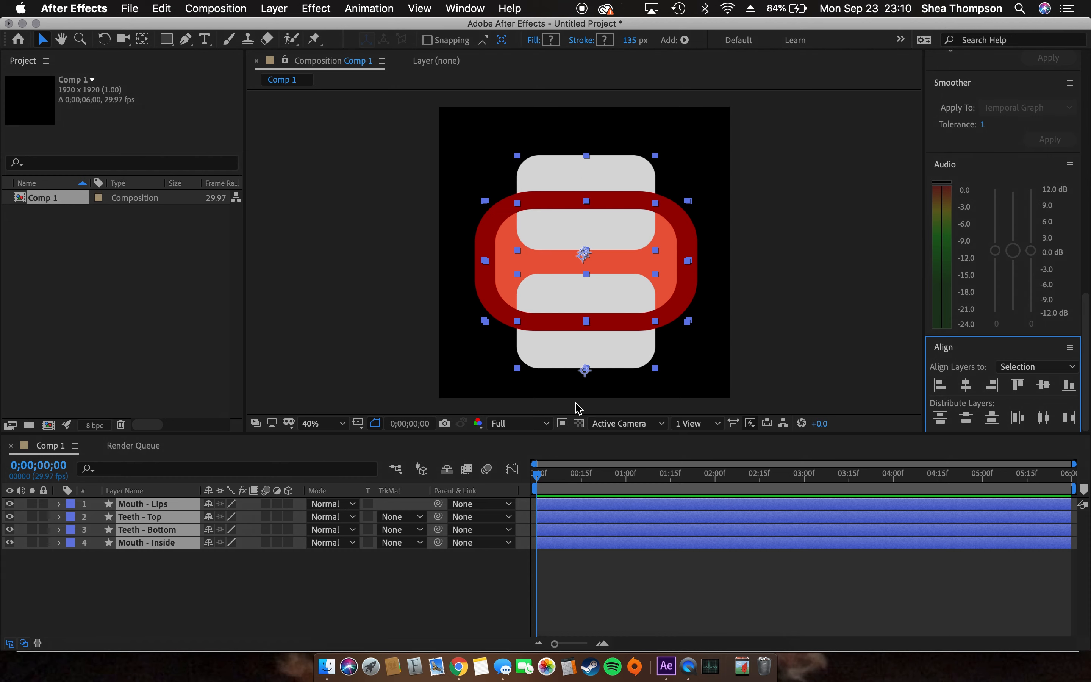
{"action": "left_click", "coordinate": [375, 595]}
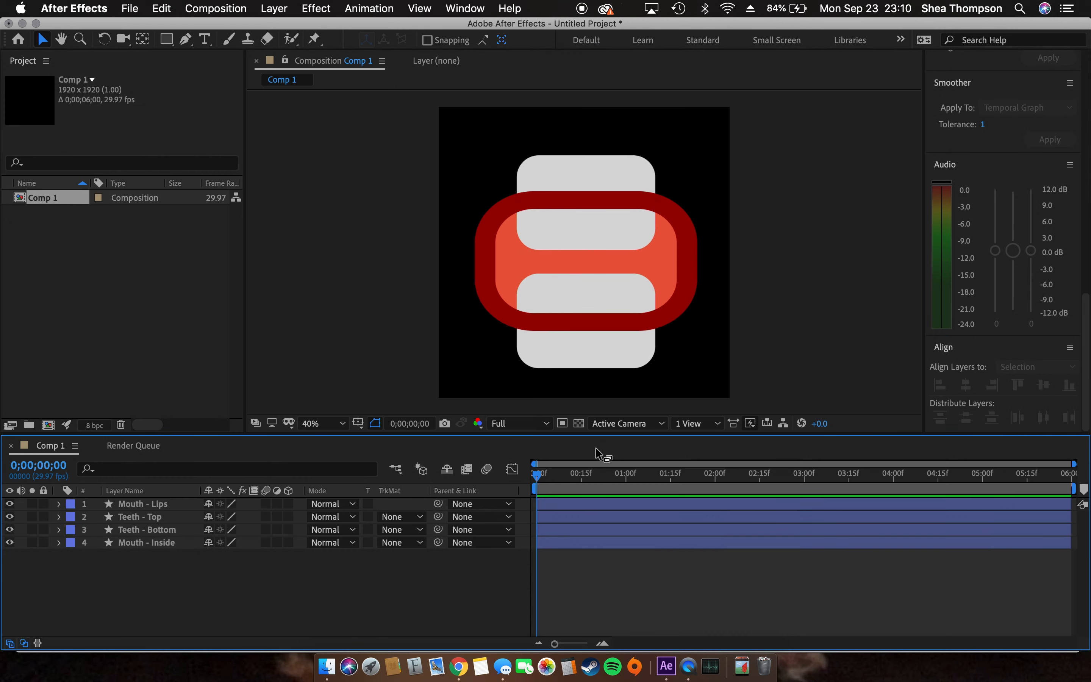
Shorten the composition's work area so it ends at 2 seconds.
{"action": "left_click_drag", "start_coordinate": [1075, 488], "coordinate": [721, 487]}
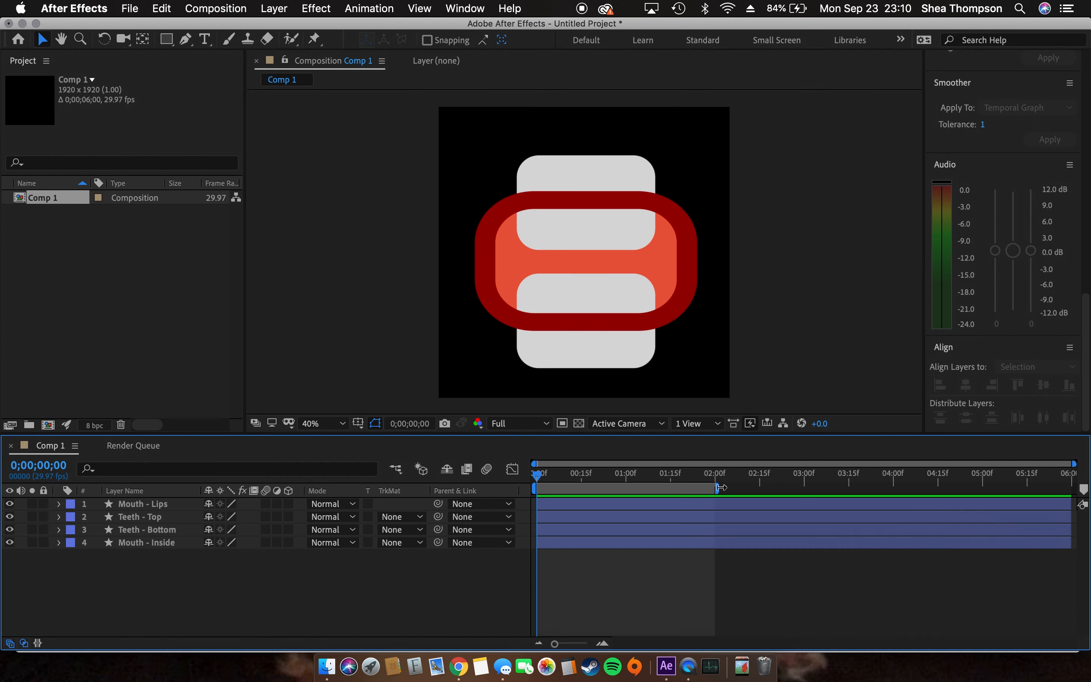
Start Position and Scale keyframes on the Mouth - Lips layer at 0;00;00;10.
{"action": "left_click_drag", "start_coordinate": [1075, 464], "coordinate": [846, 463]}
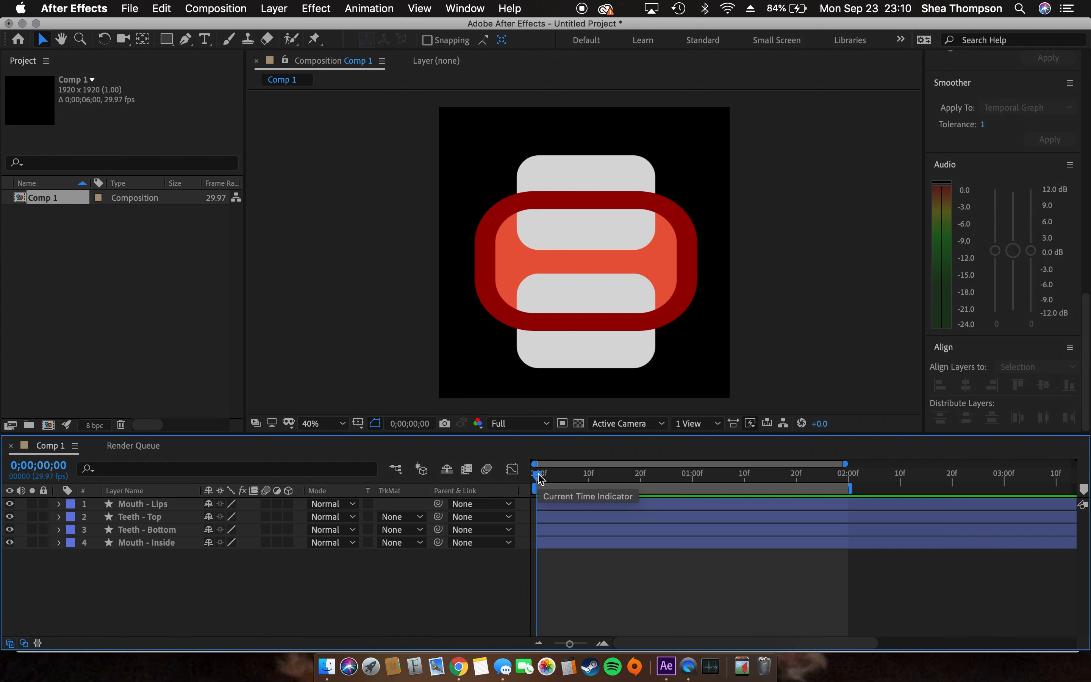
{"action": "left_click_drag", "start_coordinate": [539, 475], "coordinate": [533, 475]}
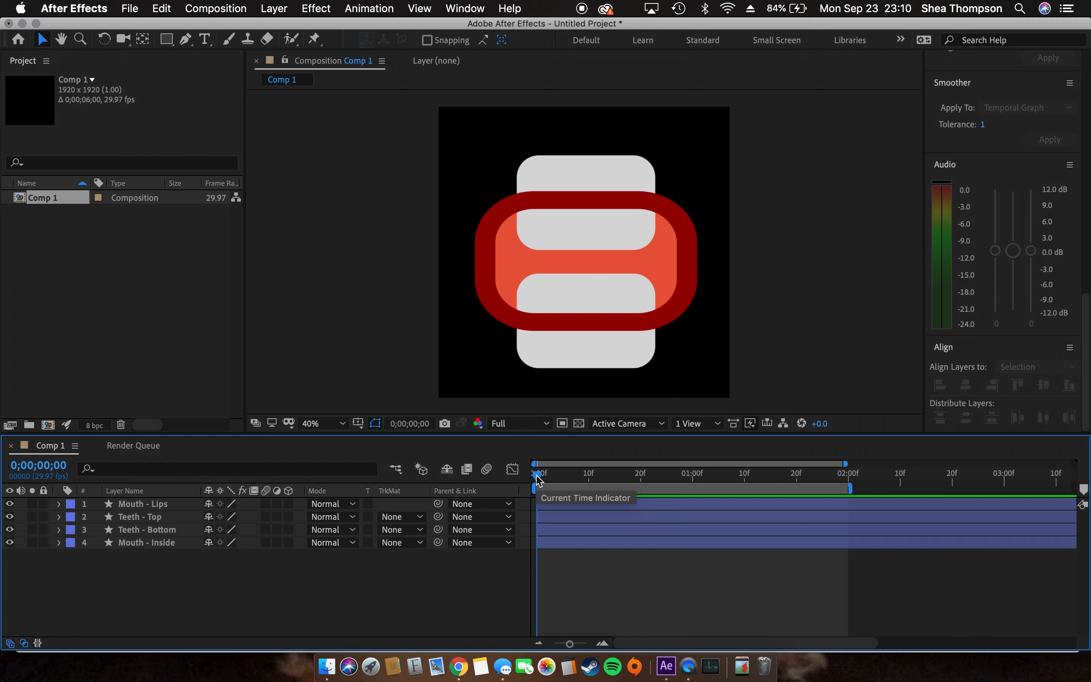
{"action": "left_click_drag", "start_coordinate": [537, 479], "coordinate": [591, 476]}
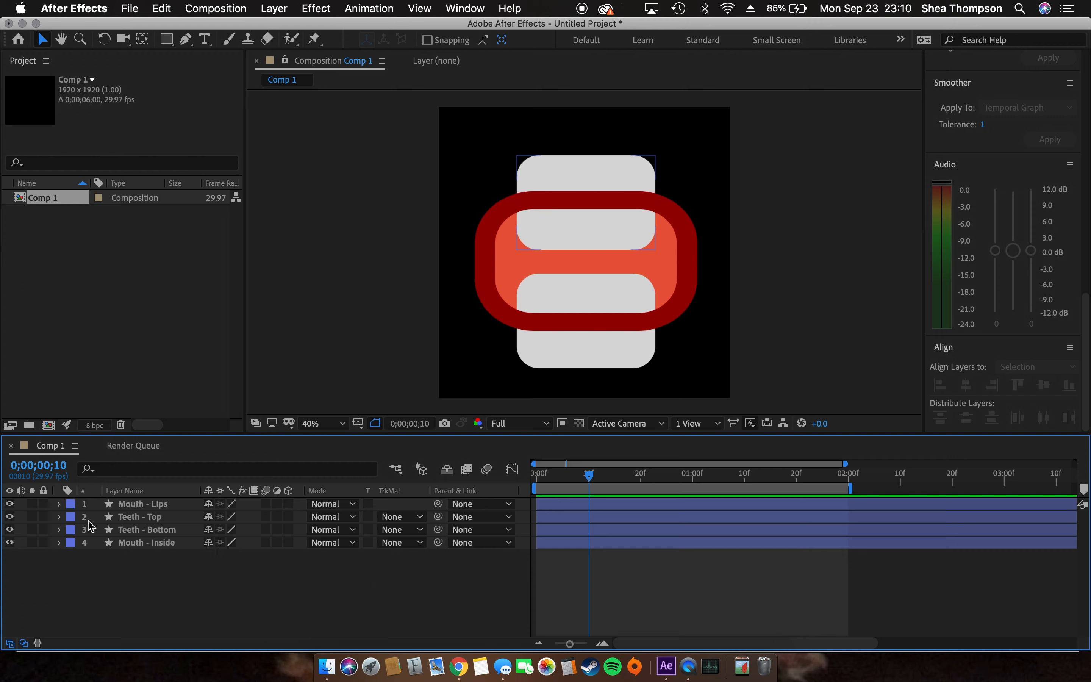
{"action": "left_click", "coordinate": [60, 505]}
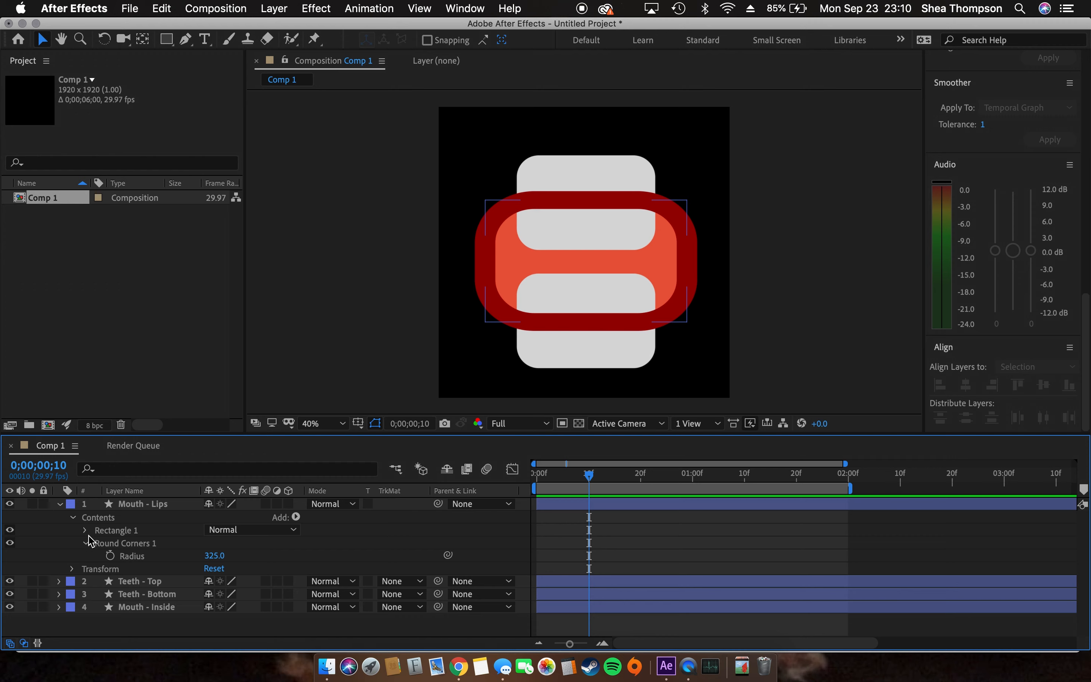
{"action": "left_click", "coordinate": [72, 518]}
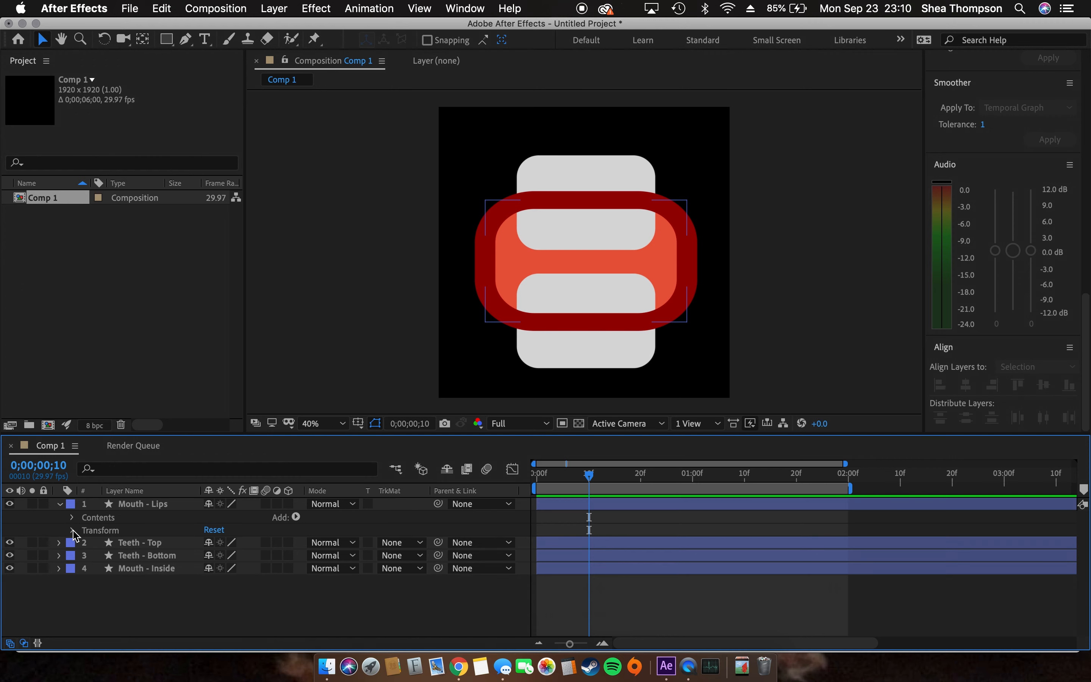
{"action": "left_click", "coordinate": [72, 531]}
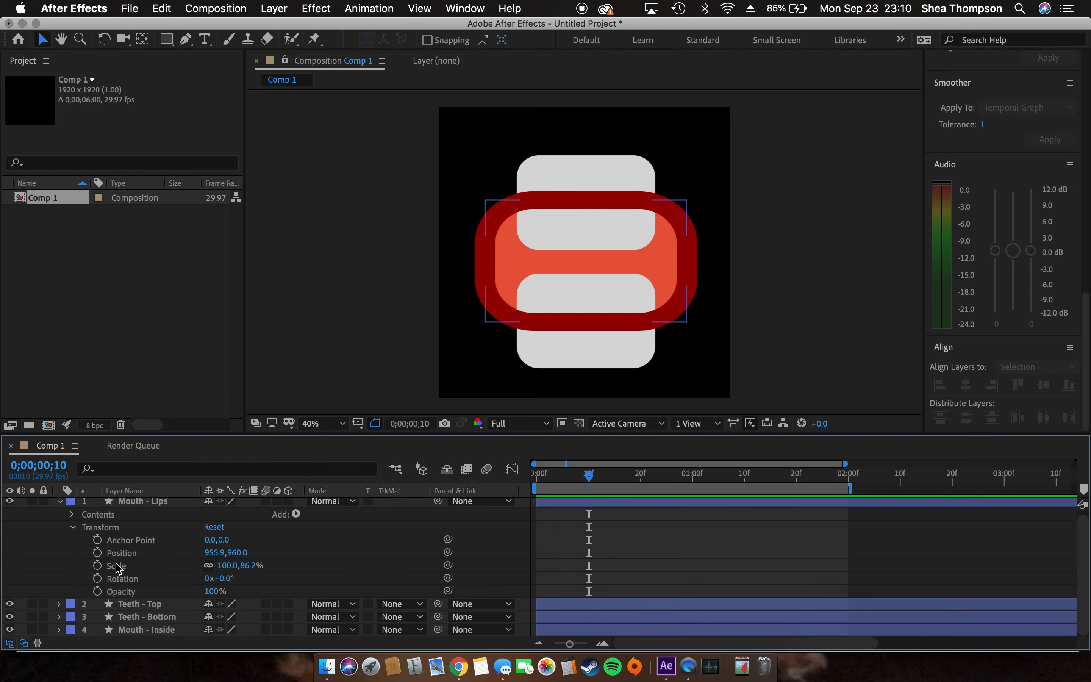
{"action": "left_click", "coordinate": [97, 552]}
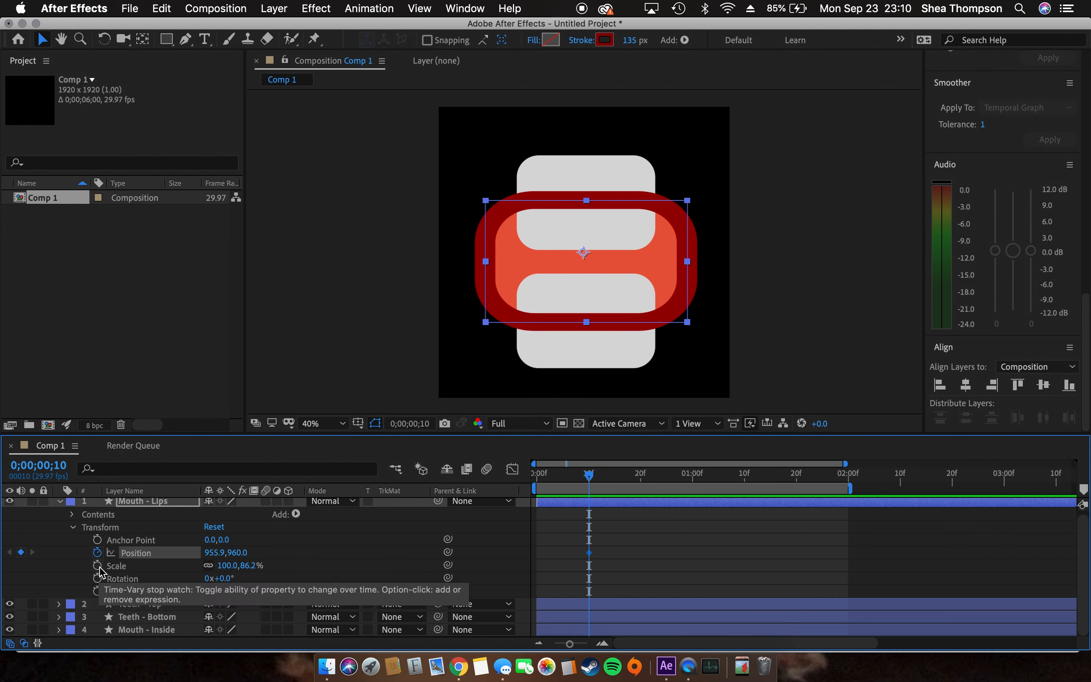
{"action": "left_click", "coordinate": [98, 567]}
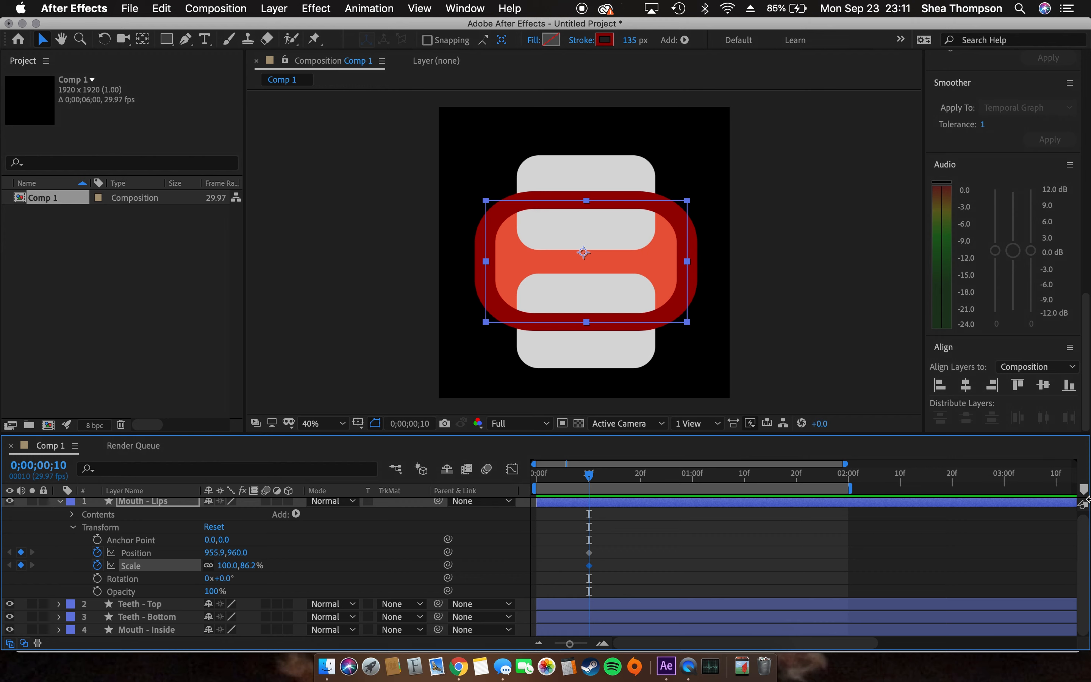
Add a composition marker at 0;00;00;10 with the comment "e".
{"action": "mouse_move", "coordinate": [1087, 493]}
{"action": "left_mouse_down"}
{"action": "mouse_move", "coordinate": [611, 510]}
{"action": "mouse_move", "coordinate": [591, 497]}
{"action": "left_mouse_up"}
{"action": "right_click", "coordinate": [588, 492]}
{"action": "left_click", "coordinate": [630, 504]}
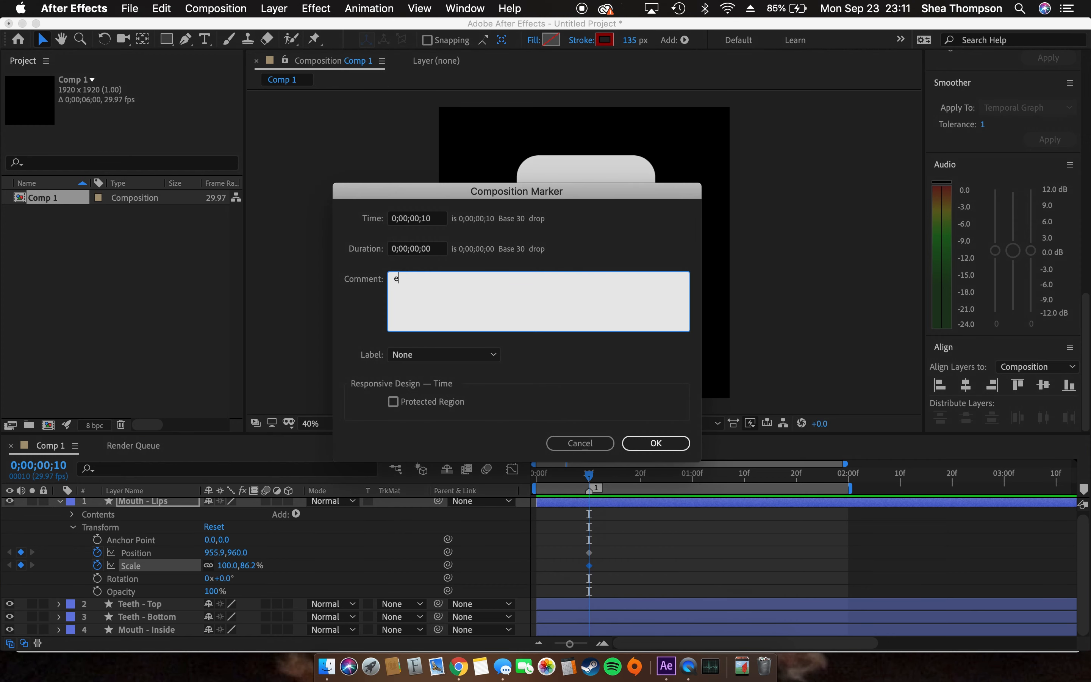
{"action": "left_click", "coordinate": [645, 443]}
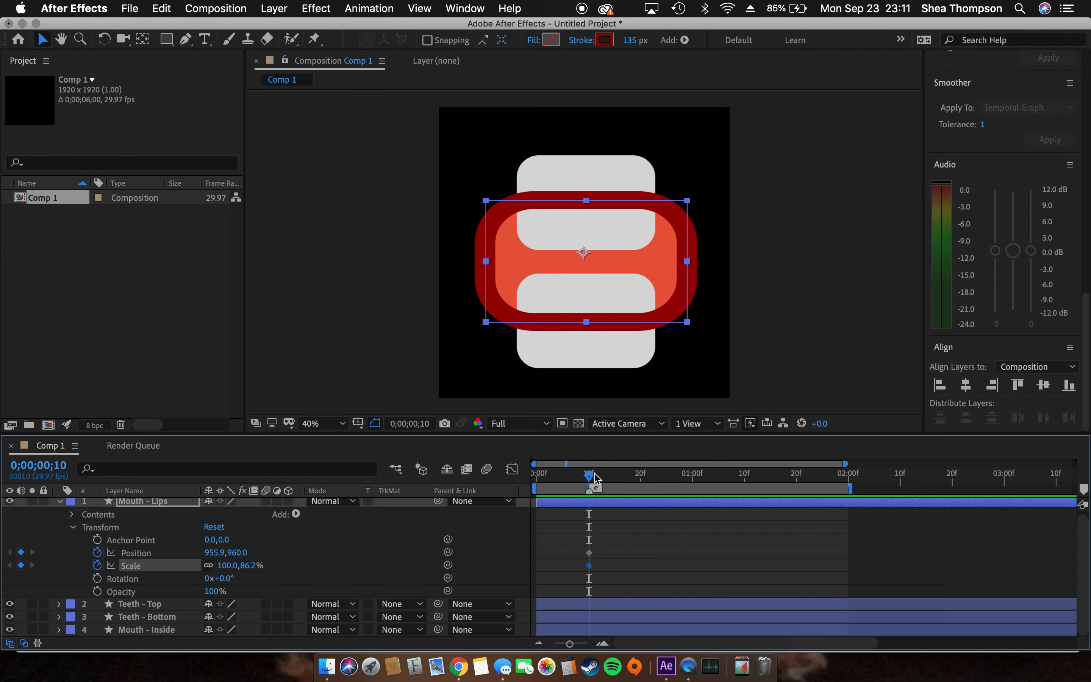
Add a composition marker at the very start of the timeline with the comment "w".
{"action": "left_click_drag", "start_coordinate": [589, 480], "coordinate": [537, 475]}
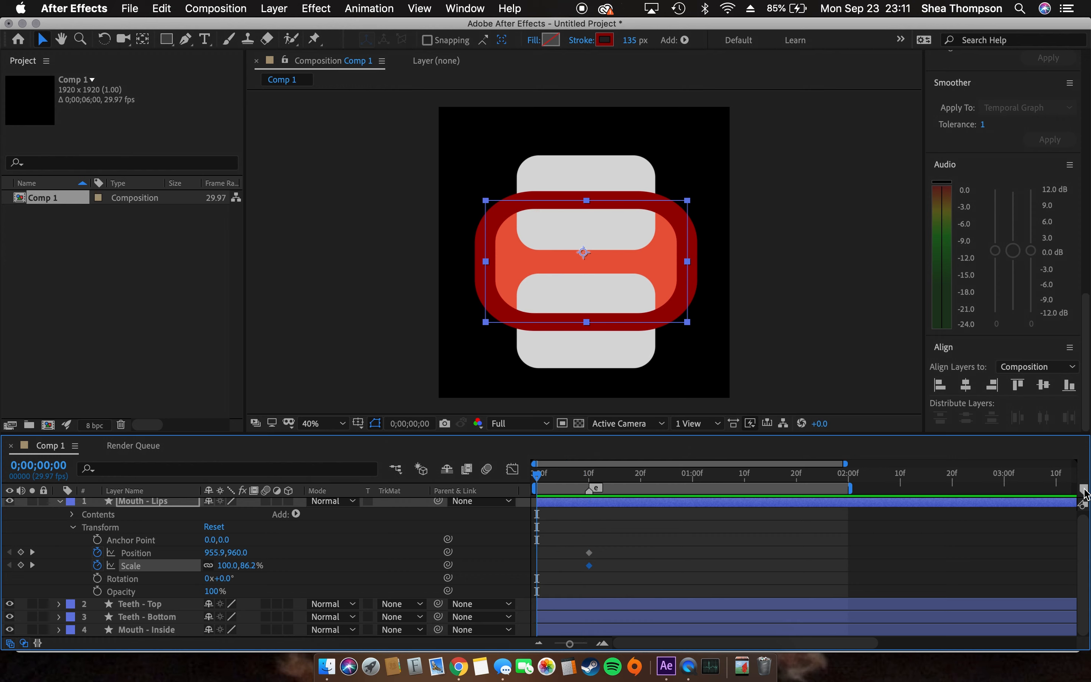
{"action": "left_click_drag", "start_coordinate": [1085, 490], "coordinate": [533, 493]}
{"action": "right_click", "coordinate": [541, 490]}
{"action": "left_click", "coordinate": [559, 505]}
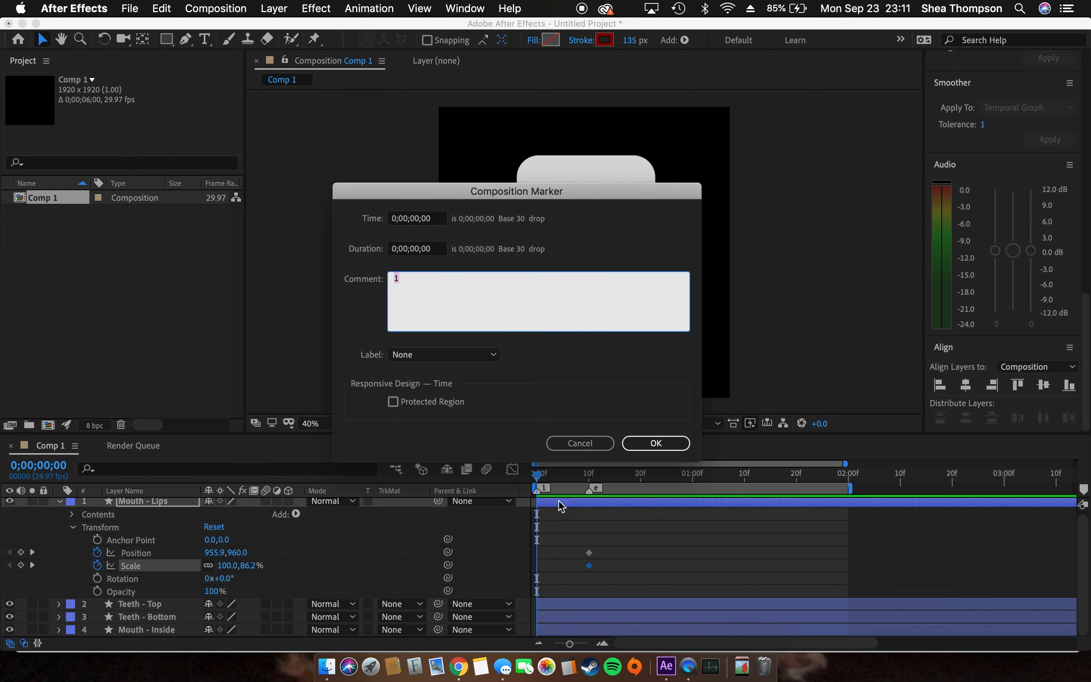
{"action": "type", "text": "w"}
{"action": "left_click", "coordinate": [656, 443]}
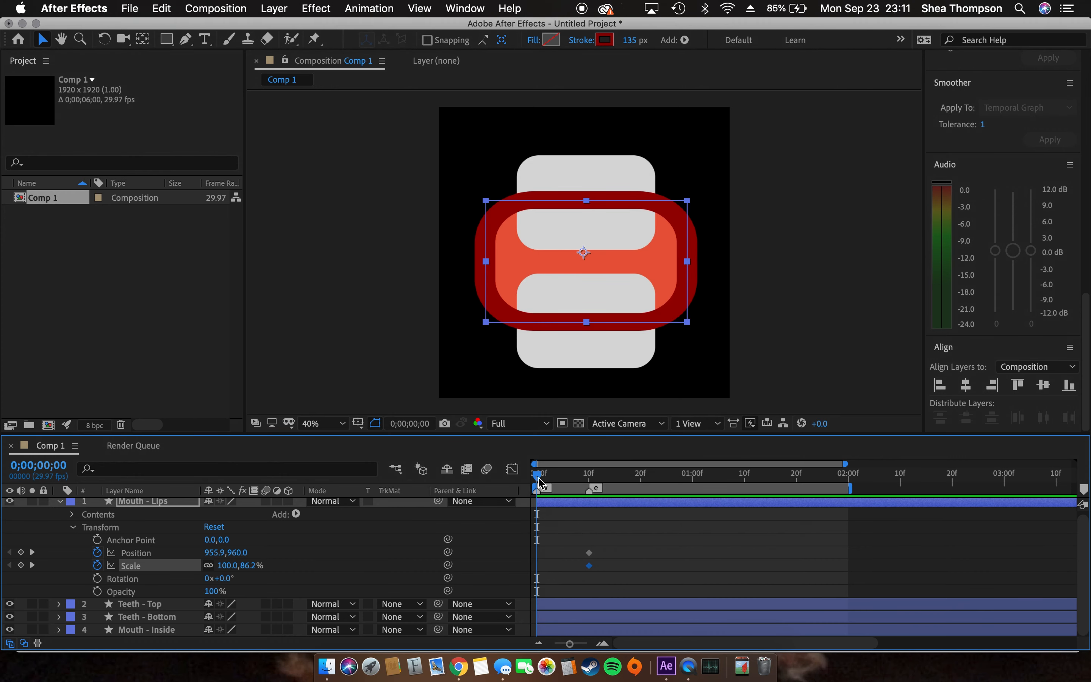
Start a Position keyframe on the Teeth - Top layer at the "e" marker, 0;00;00;10.
{"action": "key", "text": "Page_Down"}
{"action": "left_click_drag", "start_coordinate": [555, 485], "coordinate": [589, 487]}
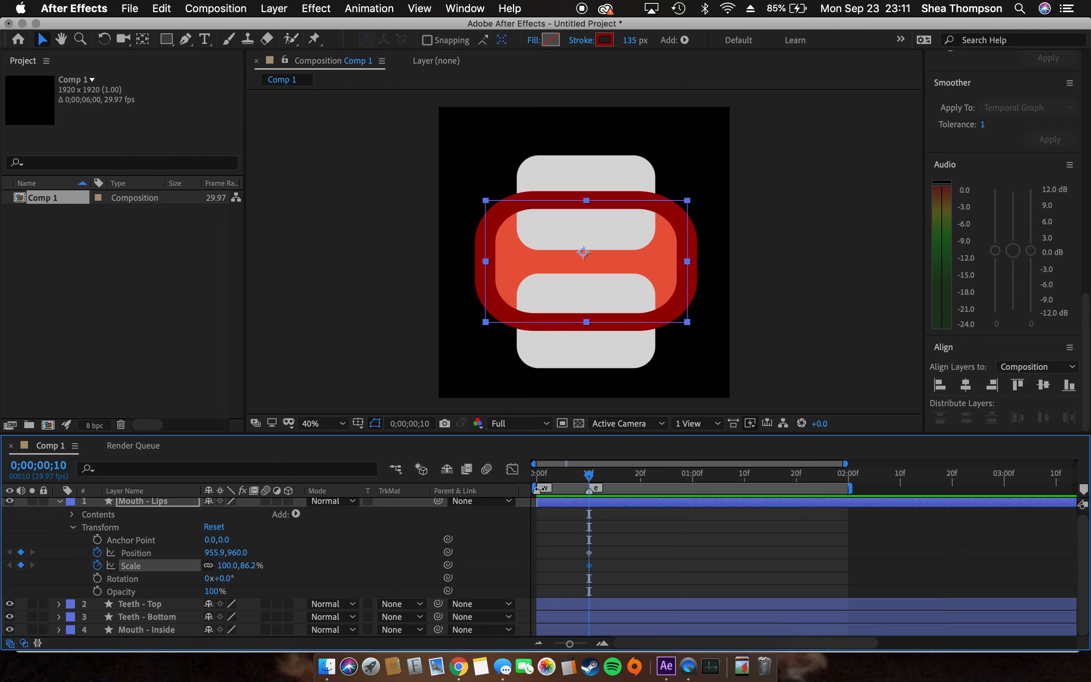
{"action": "left_click", "coordinate": [61, 501]}
{"action": "left_click", "coordinate": [60, 517]}
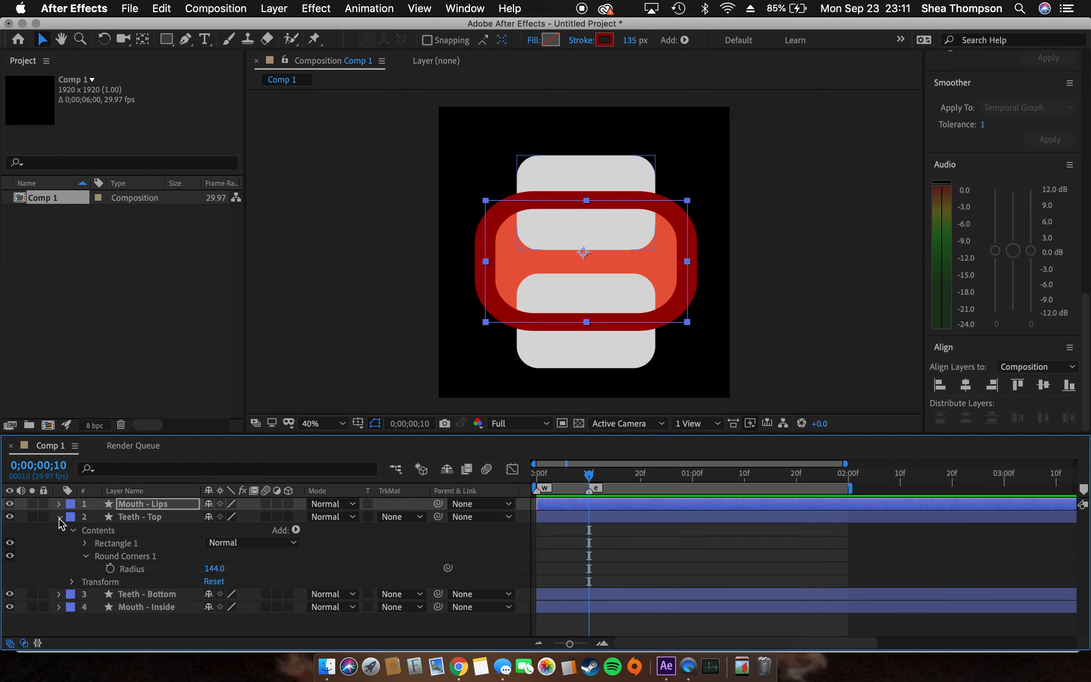
{"action": "left_click", "coordinate": [75, 531]}
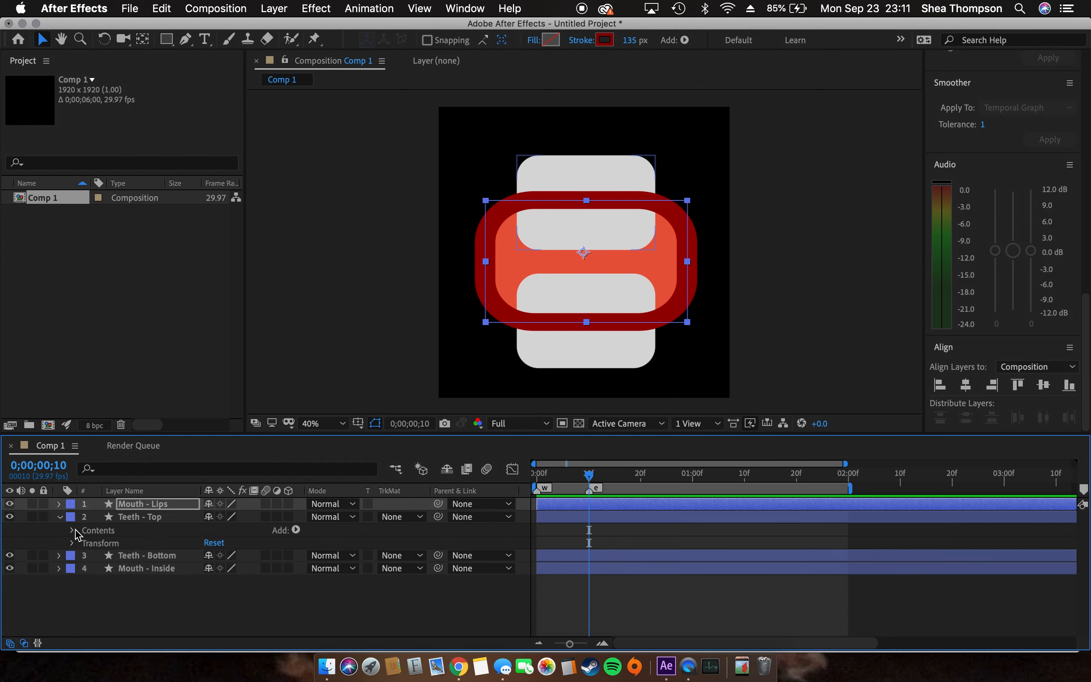
{"action": "left_click", "coordinate": [73, 545]}
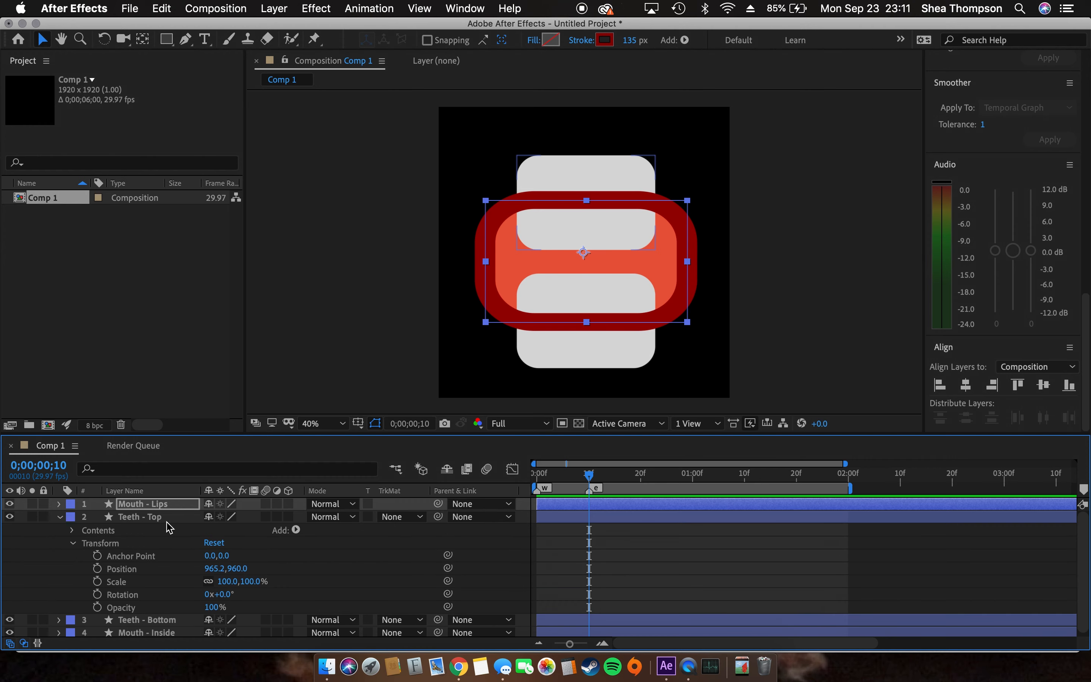
{"action": "scroll", "coordinate": [180, 530], "scroll_direction": "down", "scroll_amount": 1}
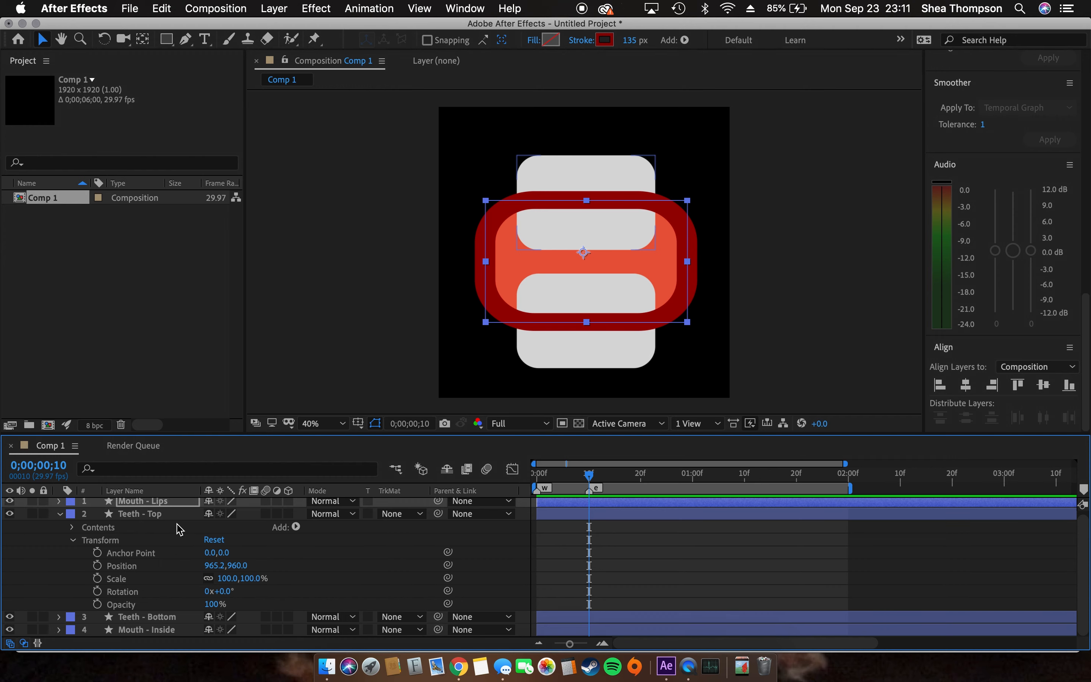
{"action": "left_click", "coordinate": [98, 566]}
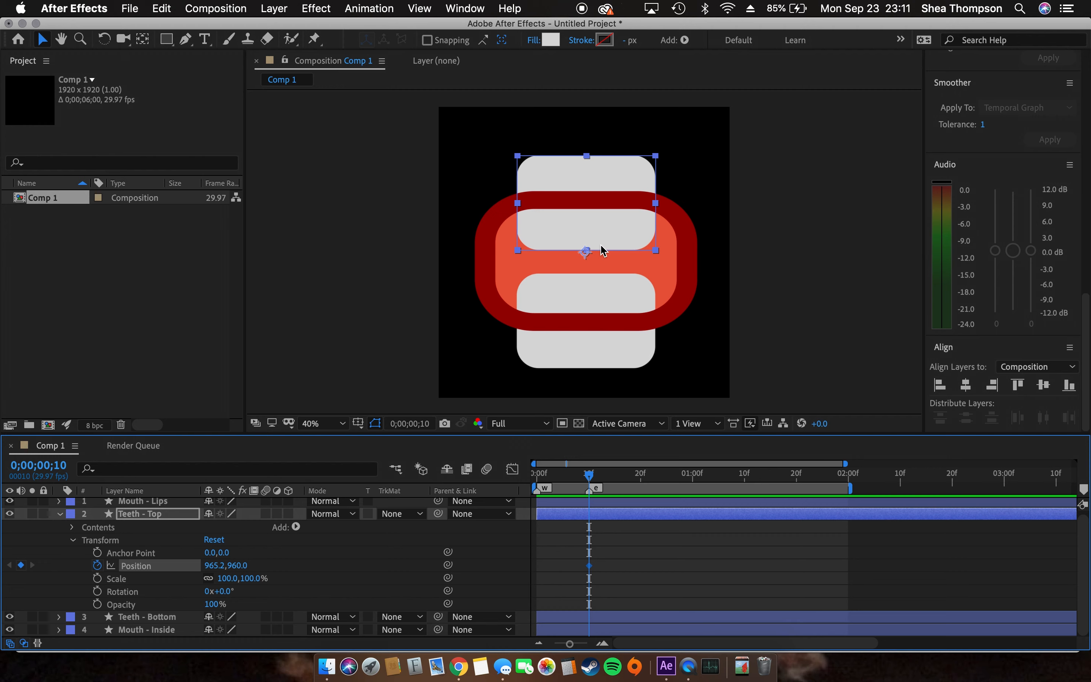
Nudge the Teeth - Top layer vertically within the mouth until its position is 965.2, 1020.
{"action": "key", "text": "Down"}
{"action": "key", "text": "Down"}
{"action": "key", "text": "Down"}
{"action": "key", "text": "Down"}
{"action": "key", "text": "Down"}
{"action": "key", "text": "Down"}
{"action": "key", "text": "Down"}
{"action": "key", "text": "Down"}
{"action": "key", "text": "Down"}
{"action": "key", "text": "Down"}
{"action": "key", "text": "Down"}
{"action": "key", "text": "Down"}
{"action": "key", "text": "Down"}
{"action": "key", "text": "Down"}
{"action": "key", "text": "Down"}
{"action": "key", "text": "Down"}
{"action": "key", "text": "Down"}
{"action": "key", "text": "Down"}
{"action": "key", "text": "Down"}
{"action": "key", "text": "Down"}
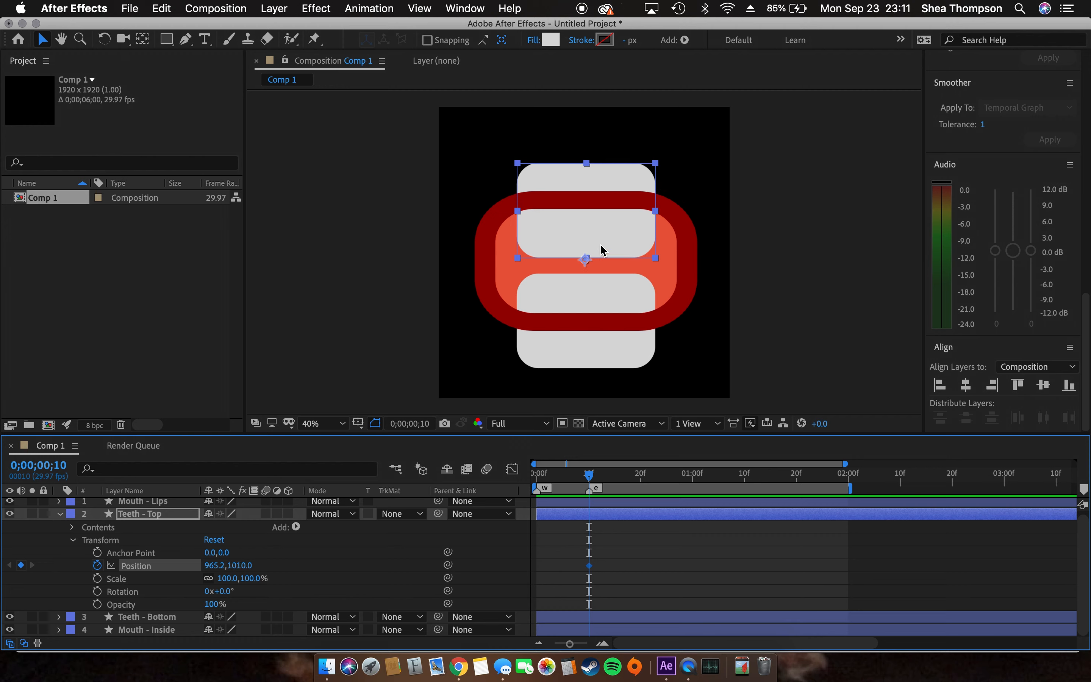
{"action": "key", "text": "Up"}
{"action": "key", "text": "Up"}
{"action": "key", "text": "Up"}
{"action": "key", "text": "Up"}
{"action": "key", "text": "Up"}
{"action": "key", "text": "Up"}
{"action": "key", "text": "Up"}
{"action": "key", "text": "Down"}
{"action": "key", "text": "Down"}
{"action": "key", "text": "Down"}
{"action": "key", "text": "Down"}
{"action": "key", "text": "Down"}
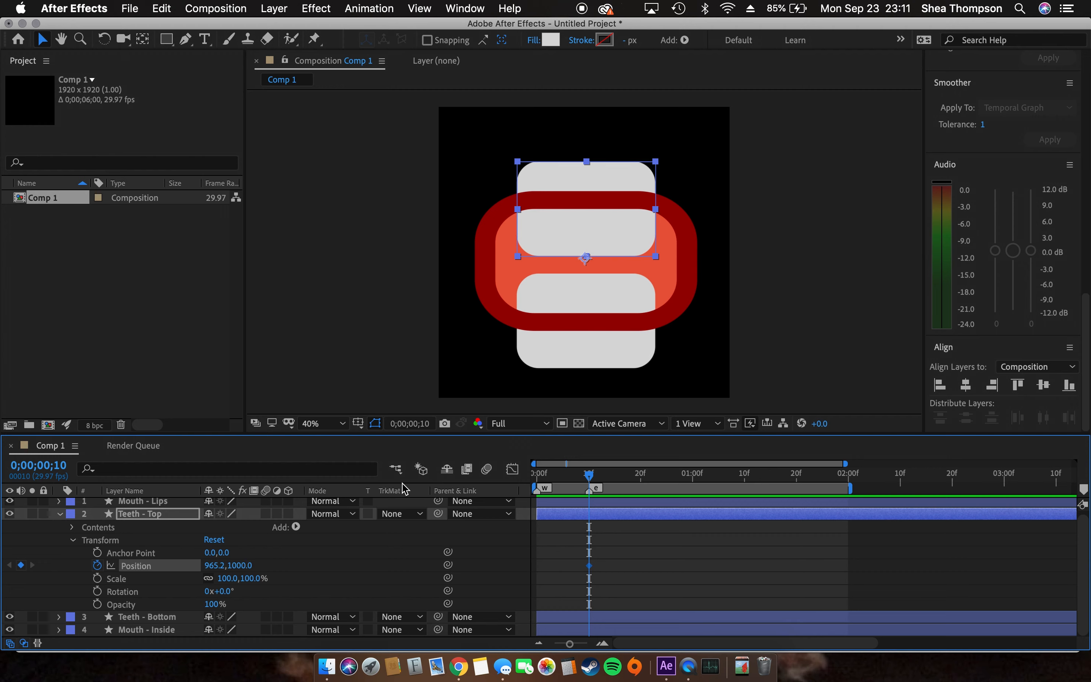
{"action": "key", "text": "Down"}
{"action": "key", "text": "Down"}
{"action": "key", "text": "Down"}
{"action": "key", "text": "Down"}
{"action": "key", "text": "Down"}
{"action": "key", "text": "Down"}
{"action": "key", "text": "Down"}
{"action": "key", "text": "Down"}
{"action": "key", "text": "Down"}
{"action": "key", "text": "Down"}
{"action": "key", "text": "Down"}
{"action": "key", "text": "Down"}
{"action": "key", "text": "Down"}
{"action": "key", "text": "Down"}
{"action": "key", "text": "Down"}
{"action": "key", "text": "Down"}
{"action": "key", "text": "Down"}
{"action": "key", "text": "Down"}
{"action": "key", "text": "Down"}
{"action": "key", "text": "Down"}
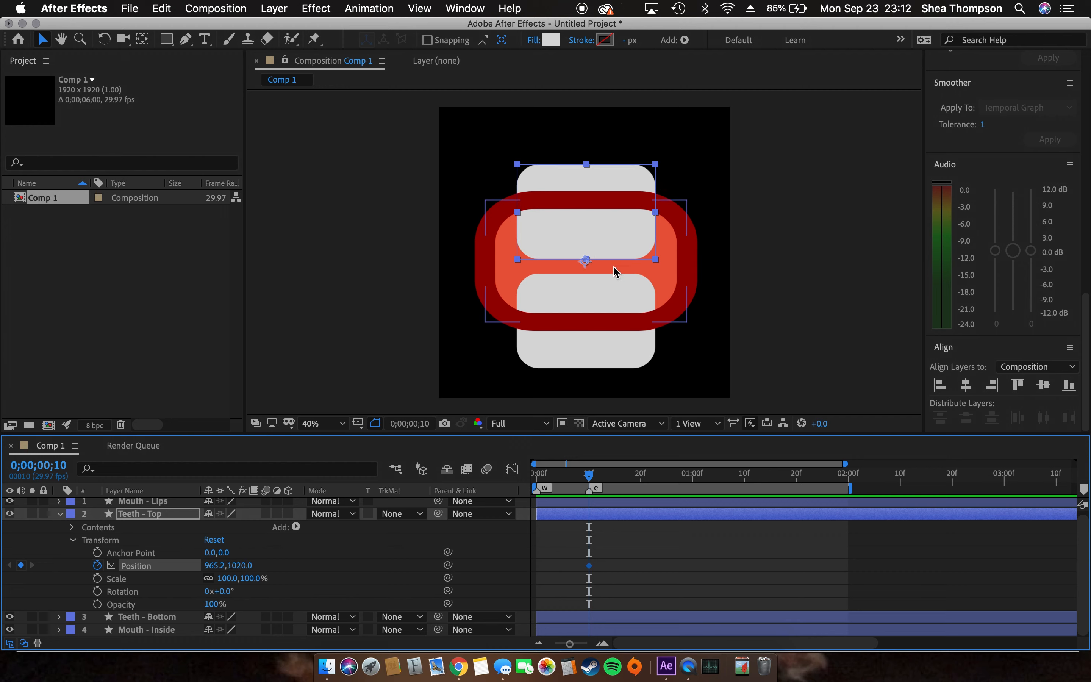
{"action": "key", "text": "Up"}
{"action": "key", "text": "Up"}
{"action": "key", "text": "Up"}
{"action": "key", "text": "Up"}
{"action": "key", "text": "Up"}
{"action": "key", "text": "Up"}
{"action": "key", "text": "Up"}
{"action": "key", "text": "Up"}
{"action": "key", "text": "Up"}
{"action": "key", "text": "Up"}
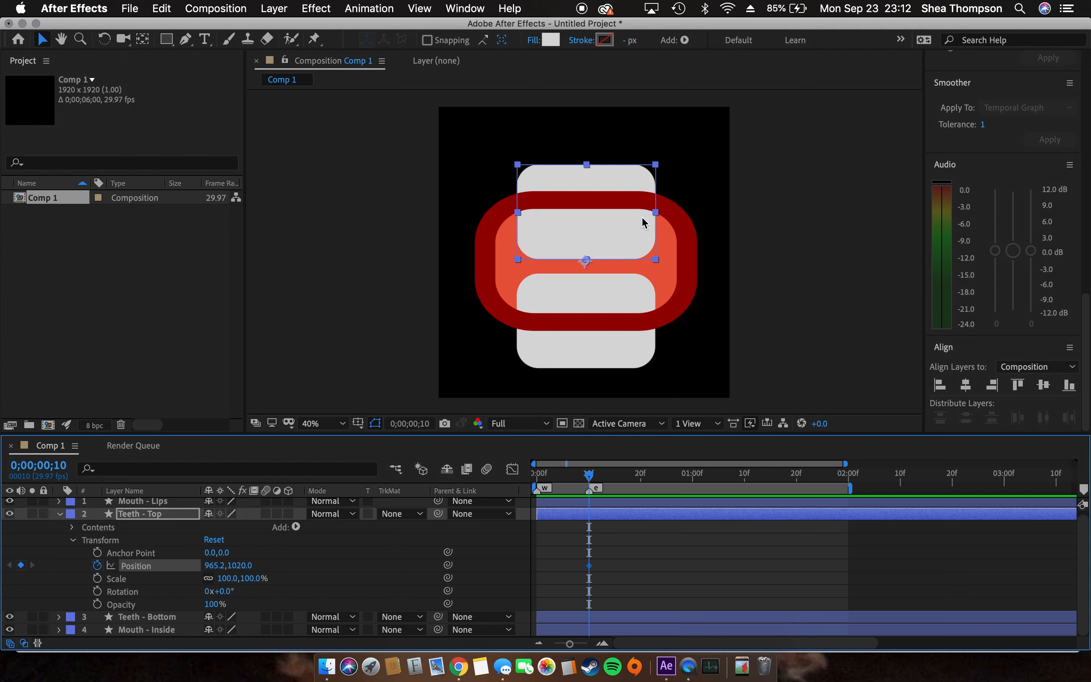
Move the Teeth - Bottom layer down to position 965.2, 2040 and start its Position keyframes at 0;00;00;10.
{"action": "left_click", "coordinate": [60, 616]}
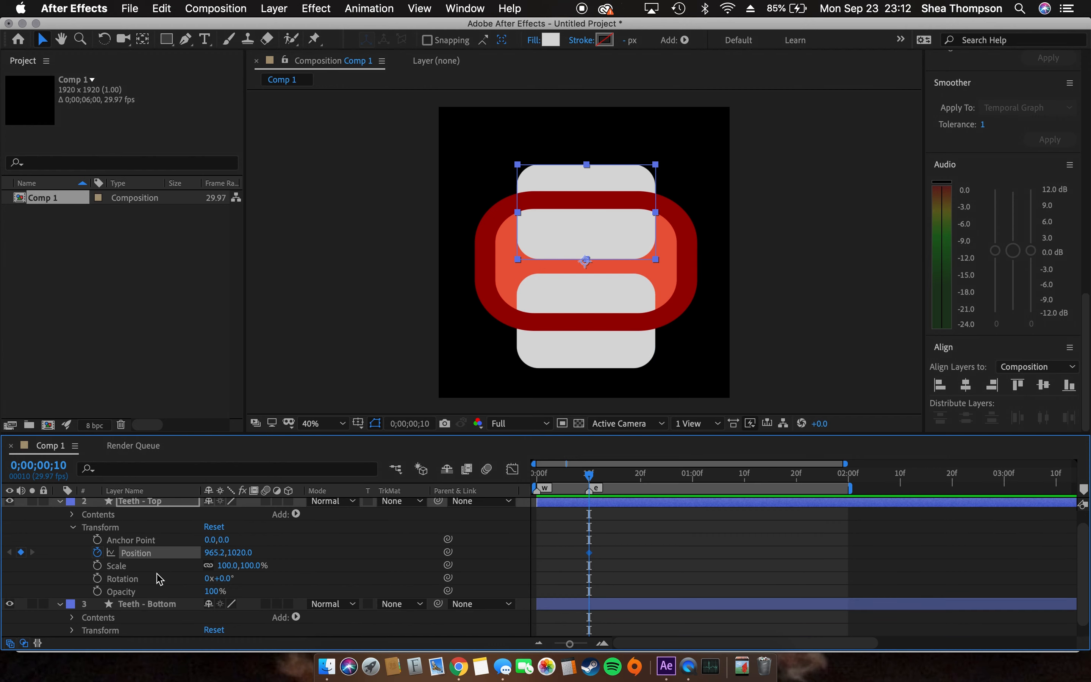
{"action": "scroll", "coordinate": [159, 579], "scroll_direction": "down", "scroll_amount": 2}
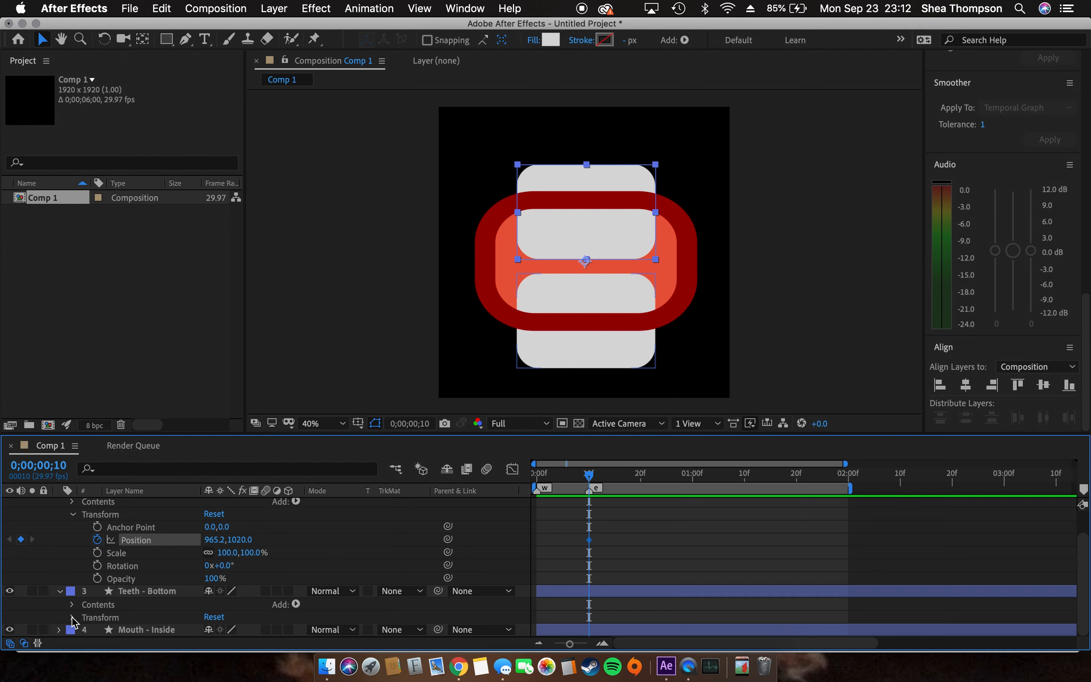
{"action": "left_click", "coordinate": [73, 617]}
{"action": "scroll", "coordinate": [63, 564], "scroll_direction": "up", "scroll_amount": 4}
{"action": "scroll", "coordinate": [62, 536], "scroll_direction": "right", "scroll_amount": 3}
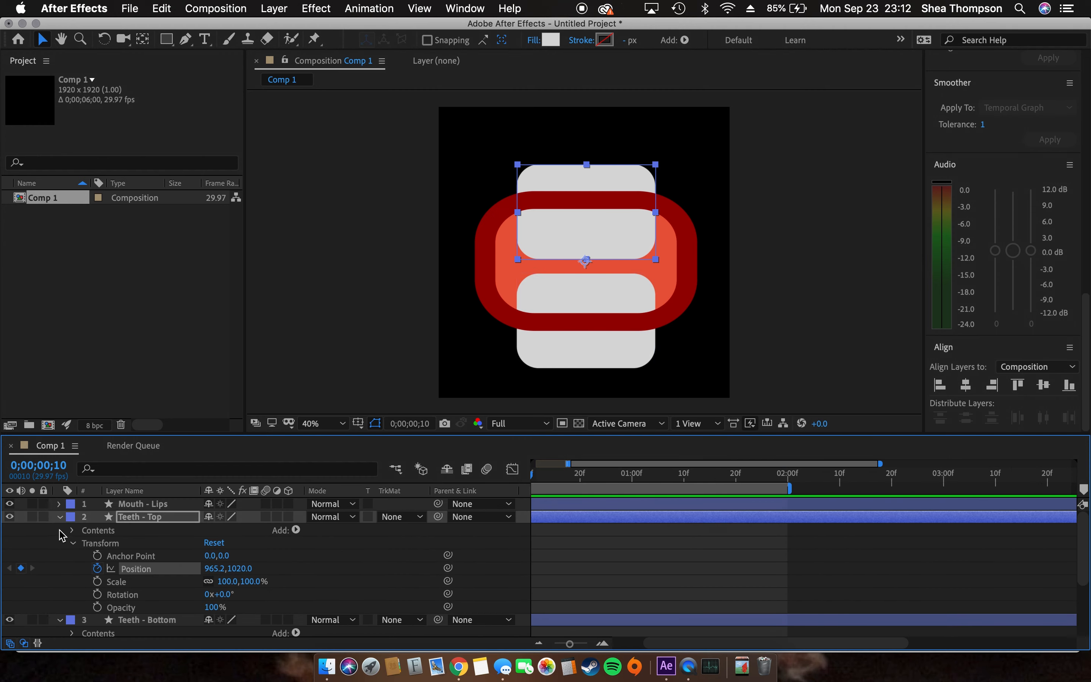
{"action": "left_click", "coordinate": [60, 516]}
{"action": "scroll", "coordinate": [666, 574], "scroll_direction": "left", "scroll_amount": 3}
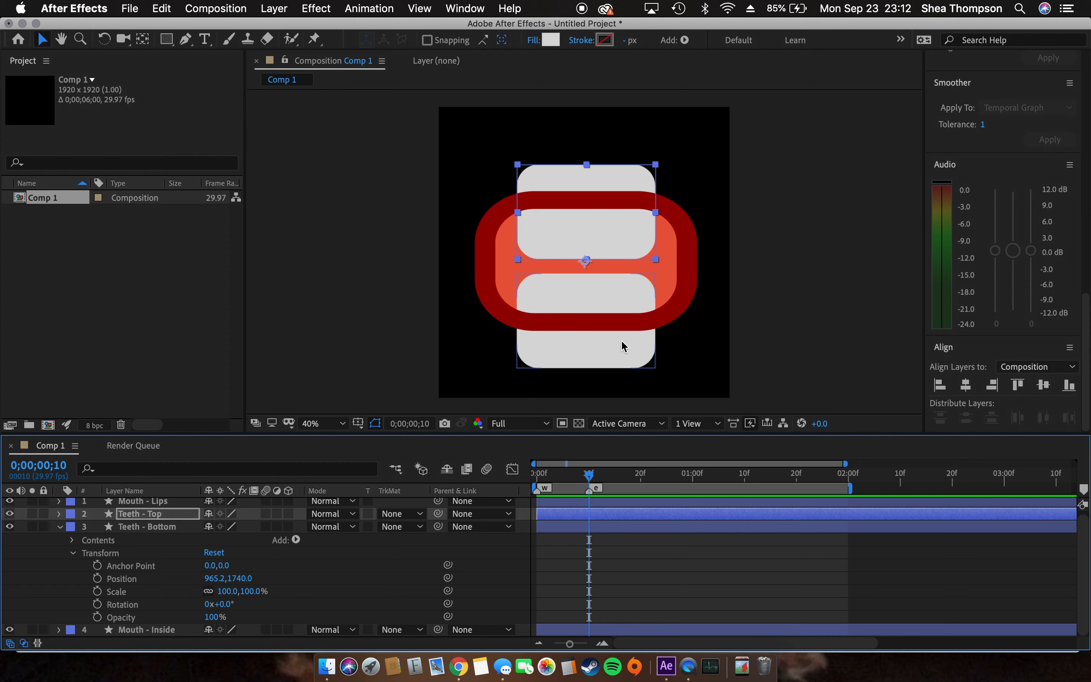
{"action": "left_click_drag", "start_coordinate": [596, 351], "coordinate": [596, 397]}
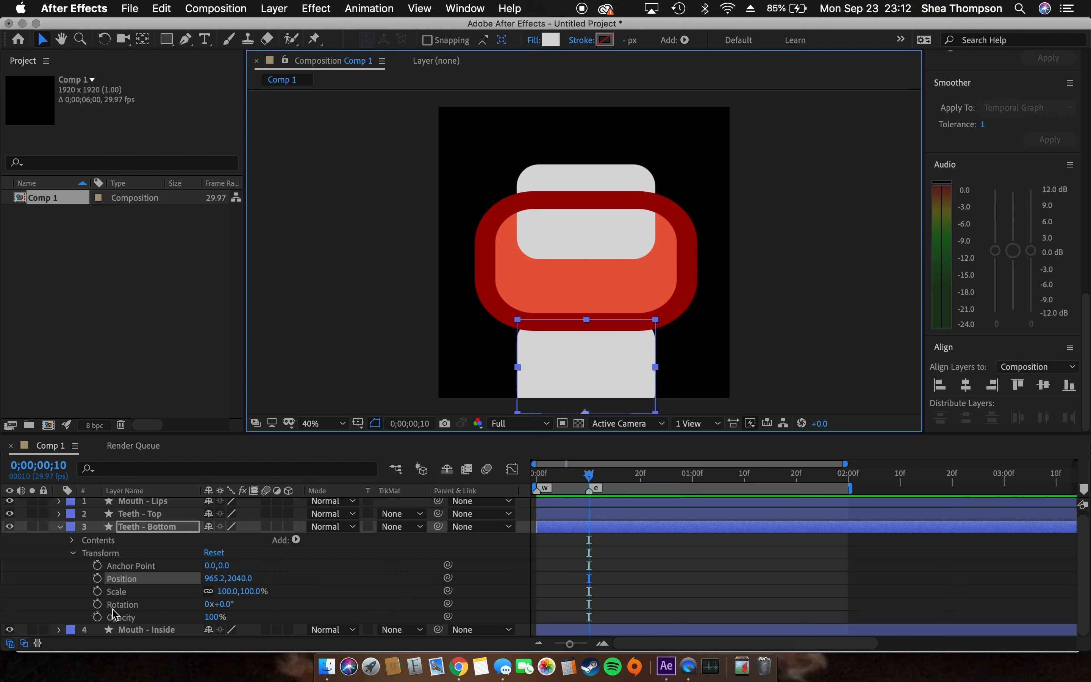
{"action": "left_click", "coordinate": [97, 579]}
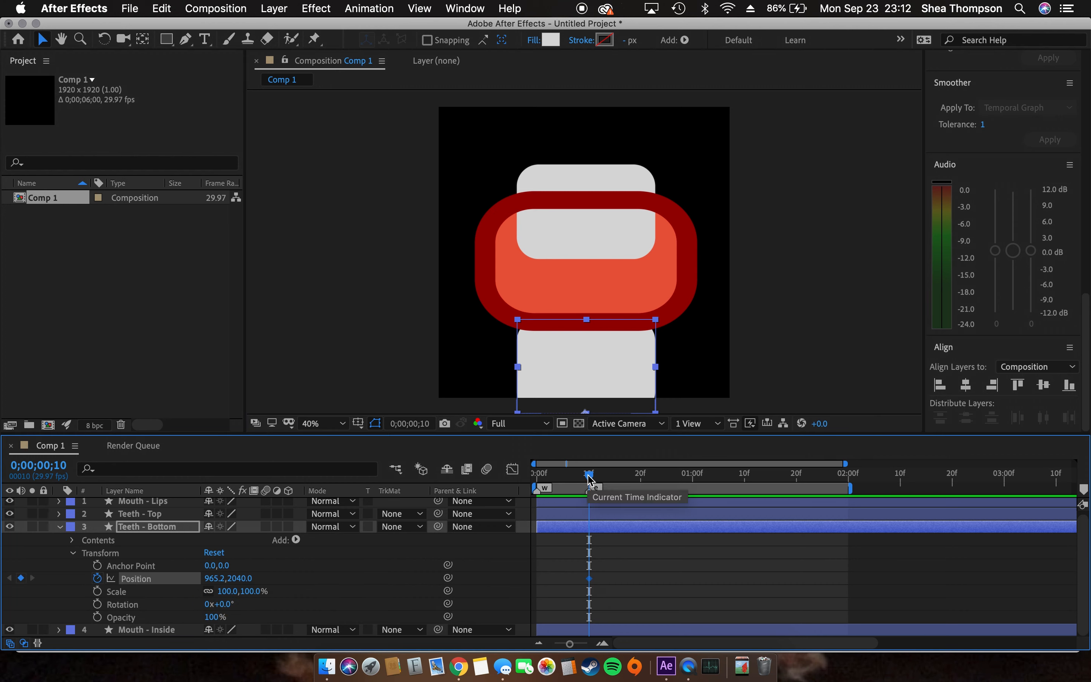
Add Position keyframes holding the current values at 0;00;01;00 on the Teeth - Bottom and Teeth - Top layers.
{"action": "left_click_drag", "start_coordinate": [589, 476], "coordinate": [692, 501]}
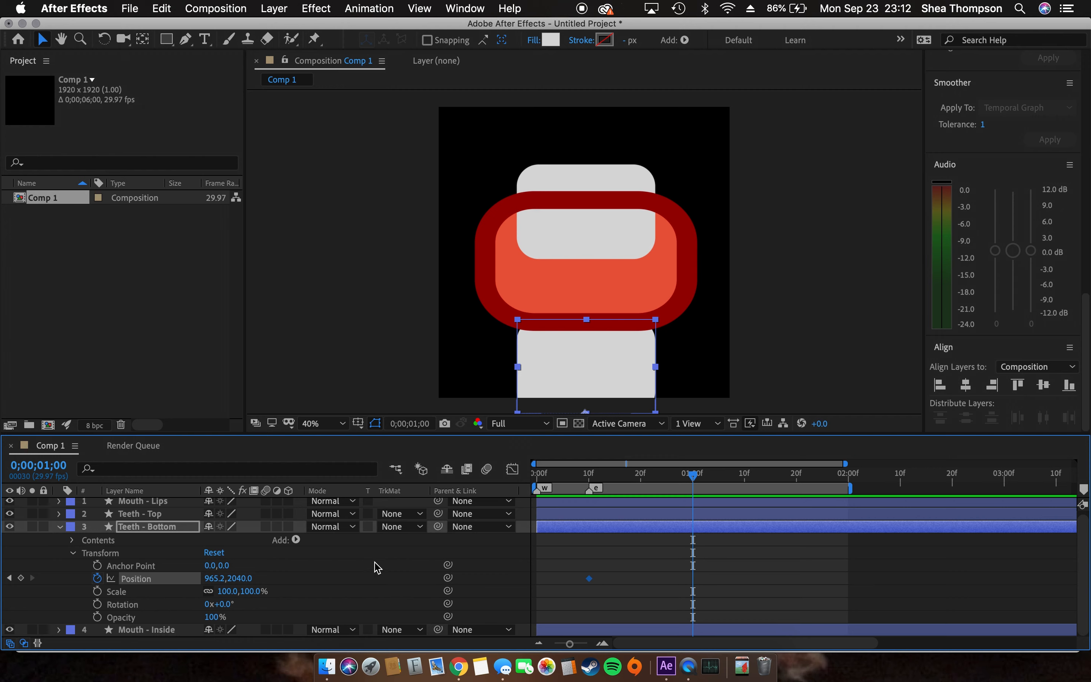
{"action": "left_click", "coordinate": [21, 578]}
{"action": "left_click", "coordinate": [59, 514]}
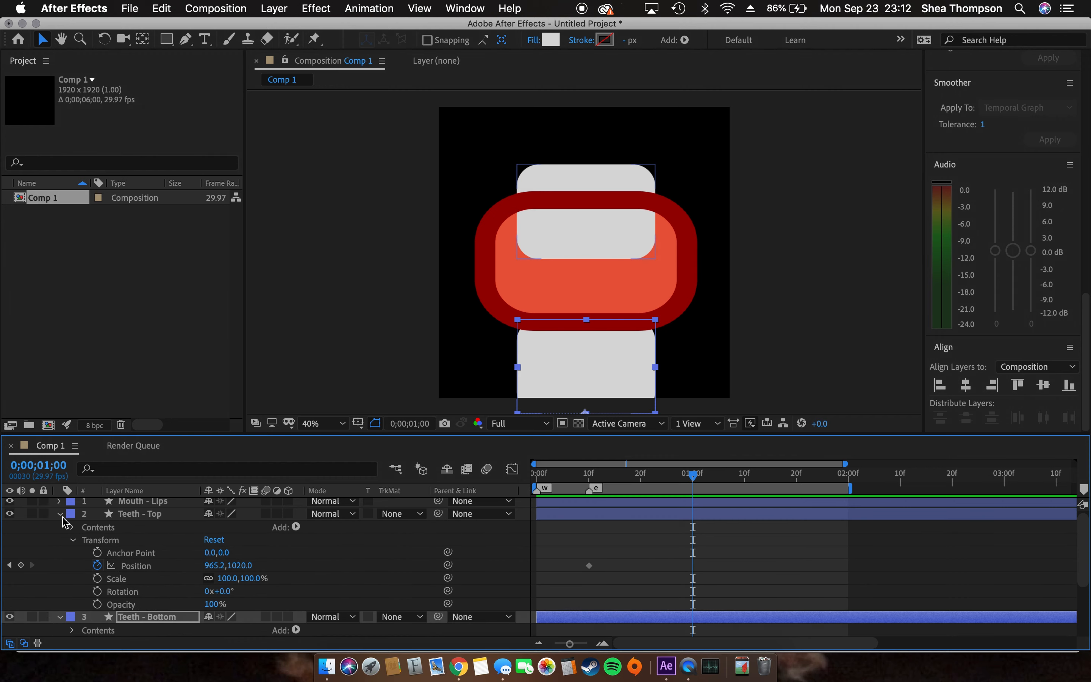
{"action": "left_click", "coordinate": [21, 566]}
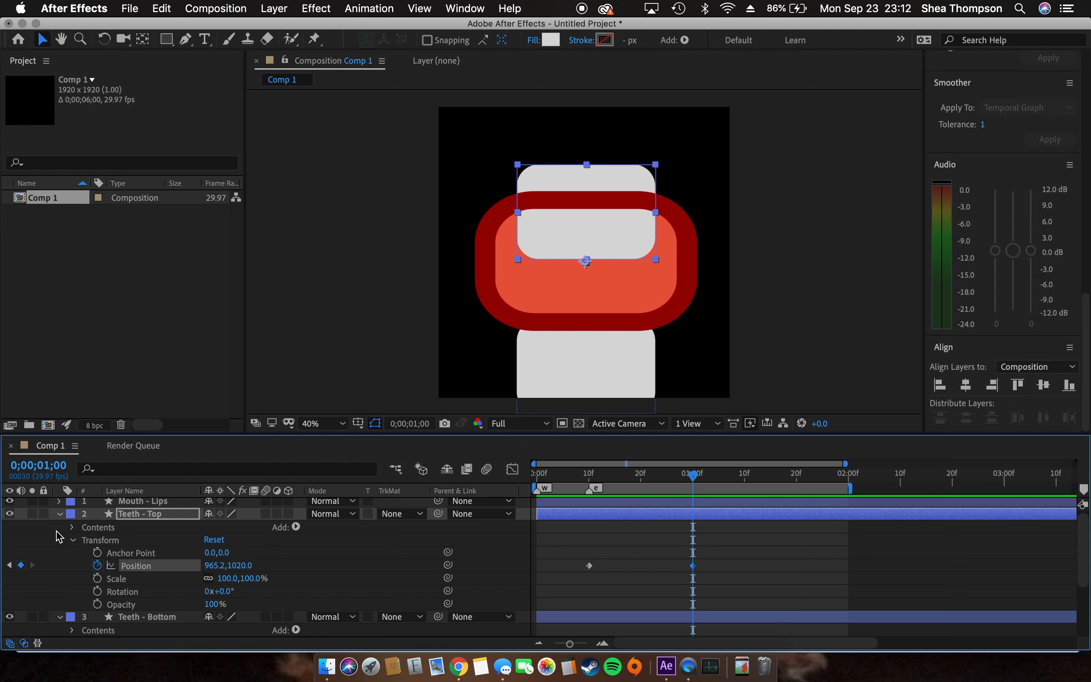
Add Position and Scale keyframes at 0;00;01;00 on the Mouth - Lips layer, then collapse the lips and top teeth properties.
{"action": "scroll", "coordinate": [60, 535], "scroll_direction": "up", "scroll_amount": 1}
{"action": "left_click", "coordinate": [60, 504]}
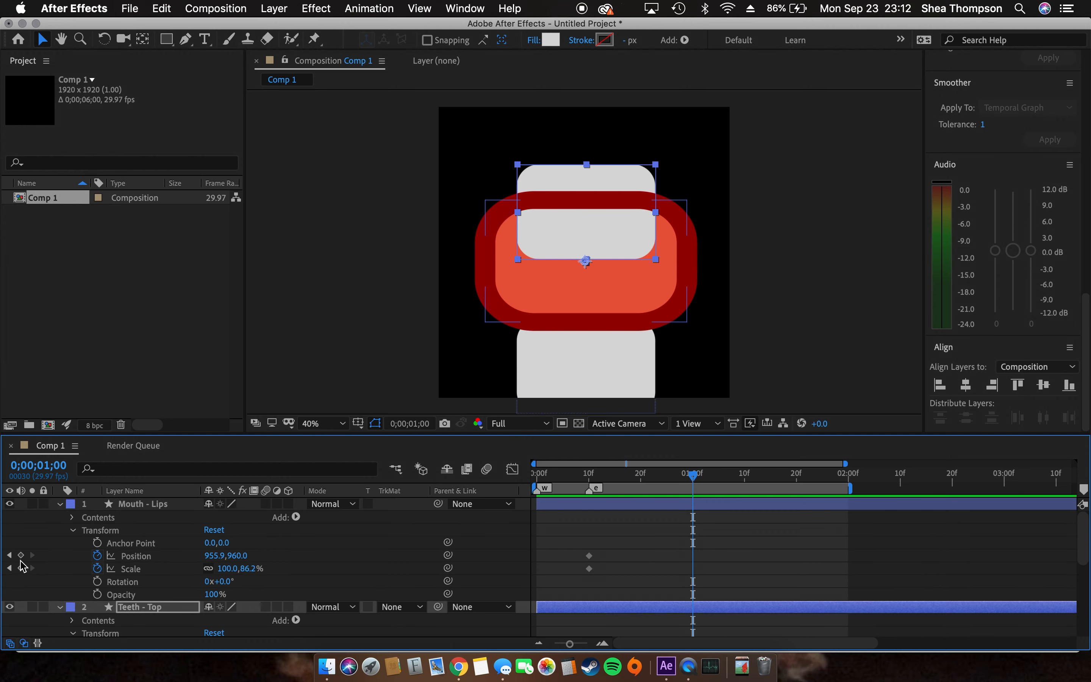
{"action": "left_click", "coordinate": [21, 555]}
{"action": "left_click", "coordinate": [21, 569]}
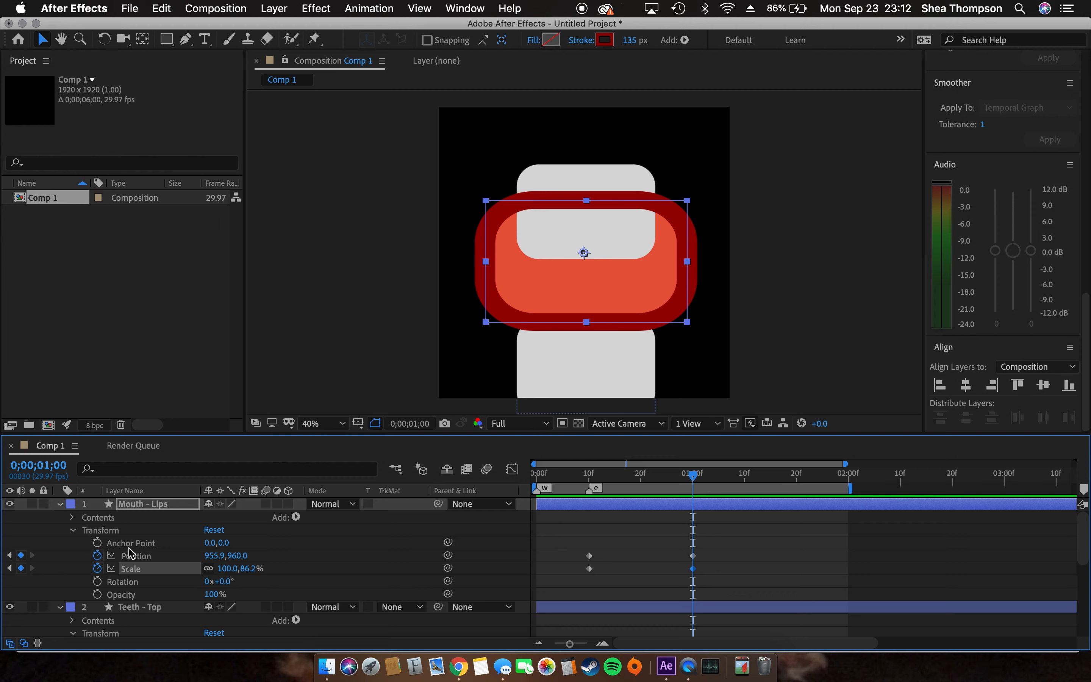
{"action": "left_click", "coordinate": [59, 504]}
{"action": "left_click", "coordinate": [59, 517]}
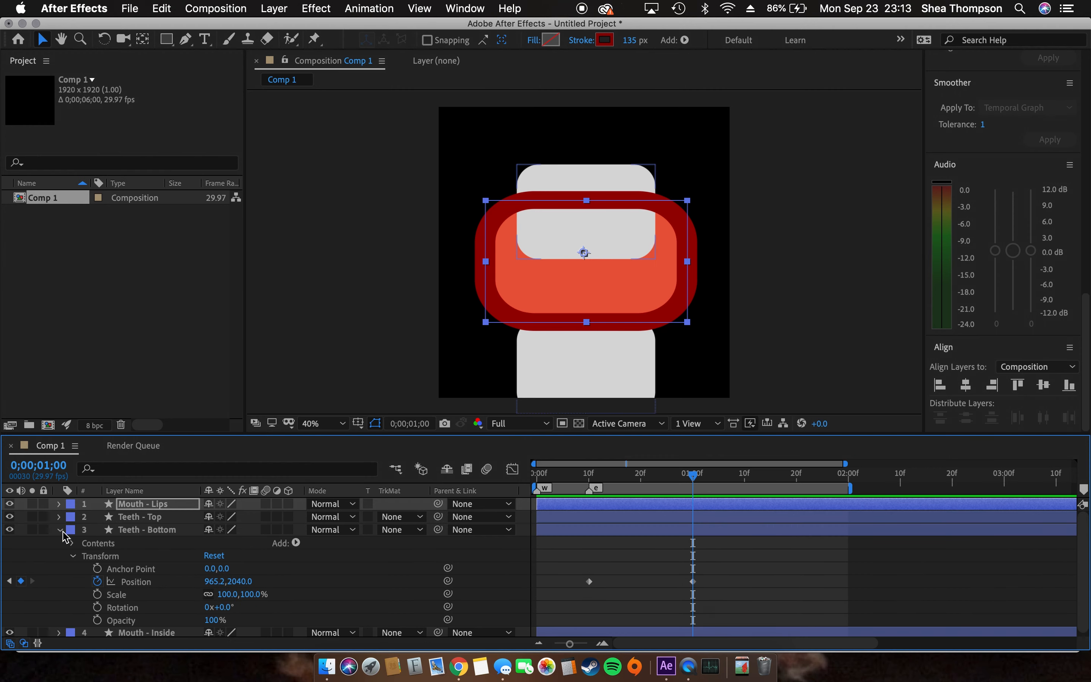
Start Position and Scale keyframes at 0;00;01;00 on the Mouth - Inside layer, leaving Rotation without keyframes.
{"action": "left_click", "coordinate": [62, 530]}
{"action": "left_click", "coordinate": [60, 547]}
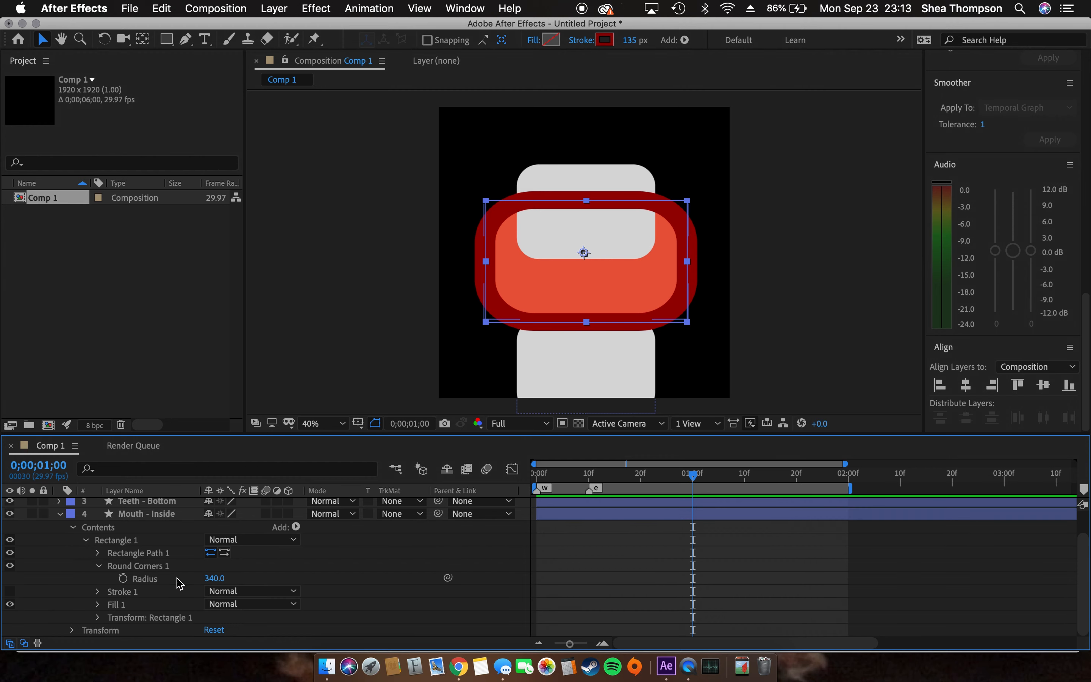
{"action": "left_click", "coordinate": [72, 529]}
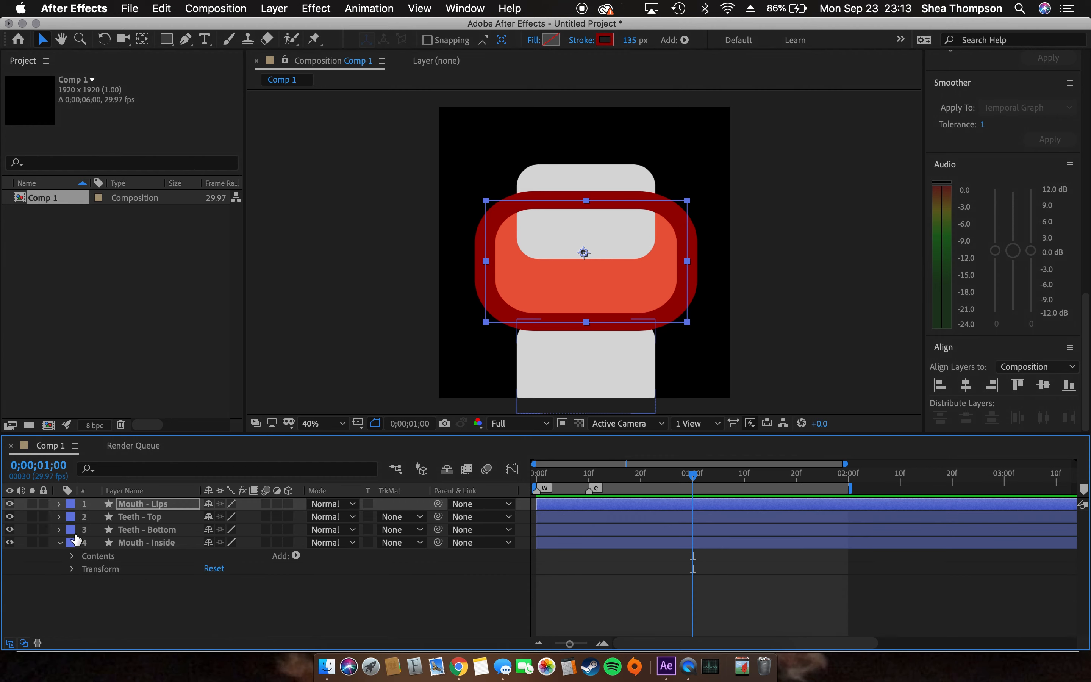
{"action": "left_click", "coordinate": [74, 569]}
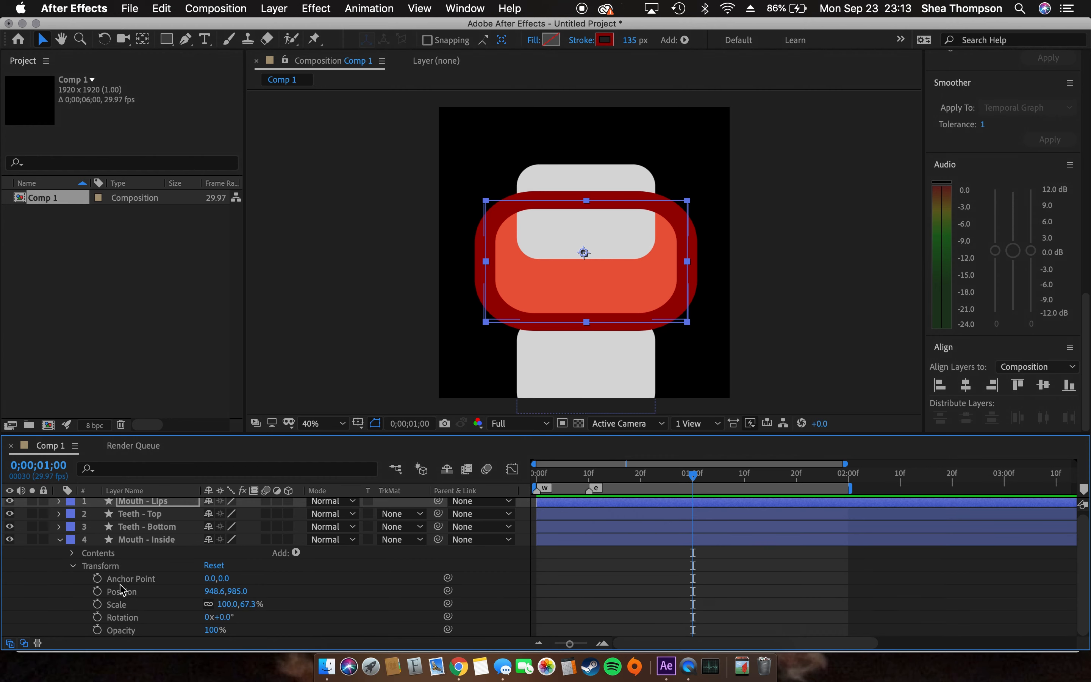
{"action": "left_click", "coordinate": [97, 591]}
{"action": "left_click", "coordinate": [97, 617]}
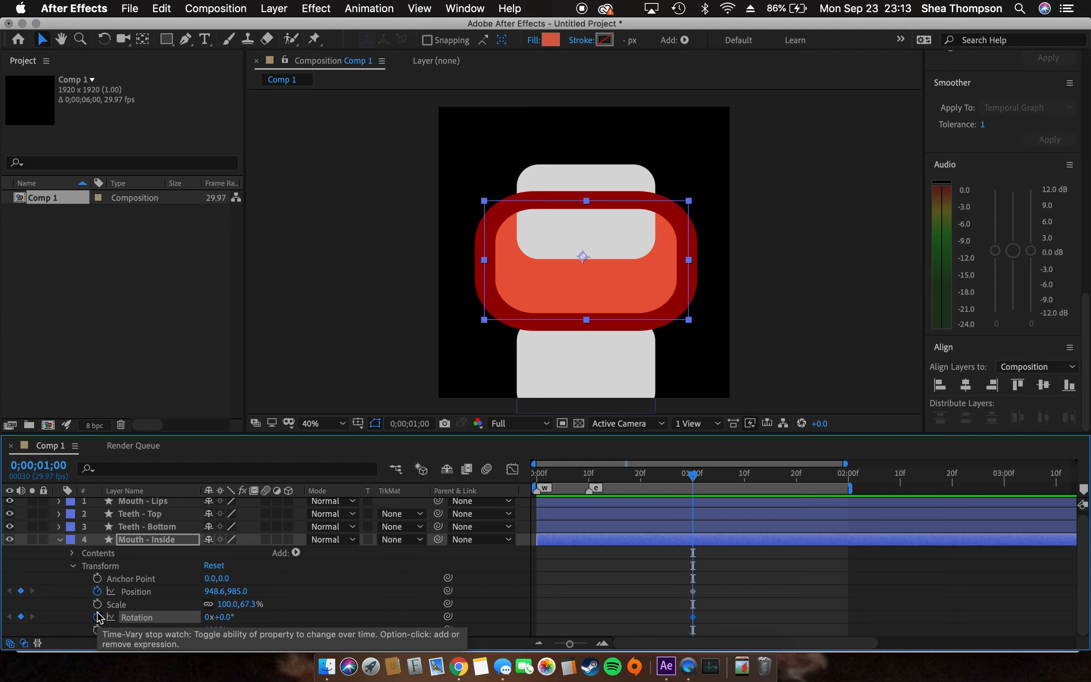
{"action": "left_click", "coordinate": [98, 617]}
{"action": "left_click", "coordinate": [97, 604]}
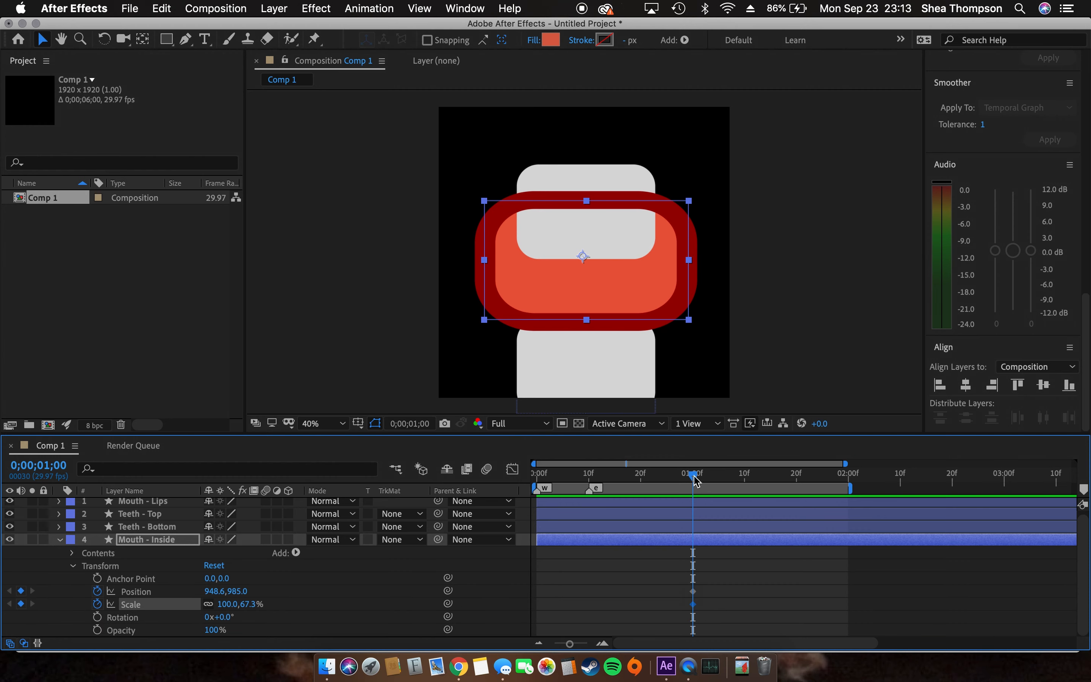
Add Position and Scale keyframes holding the current values at 0;00;00;10 on the Mouth - Inside layer.
{"action": "left_click_drag", "start_coordinate": [694, 478], "coordinate": [592, 476]}
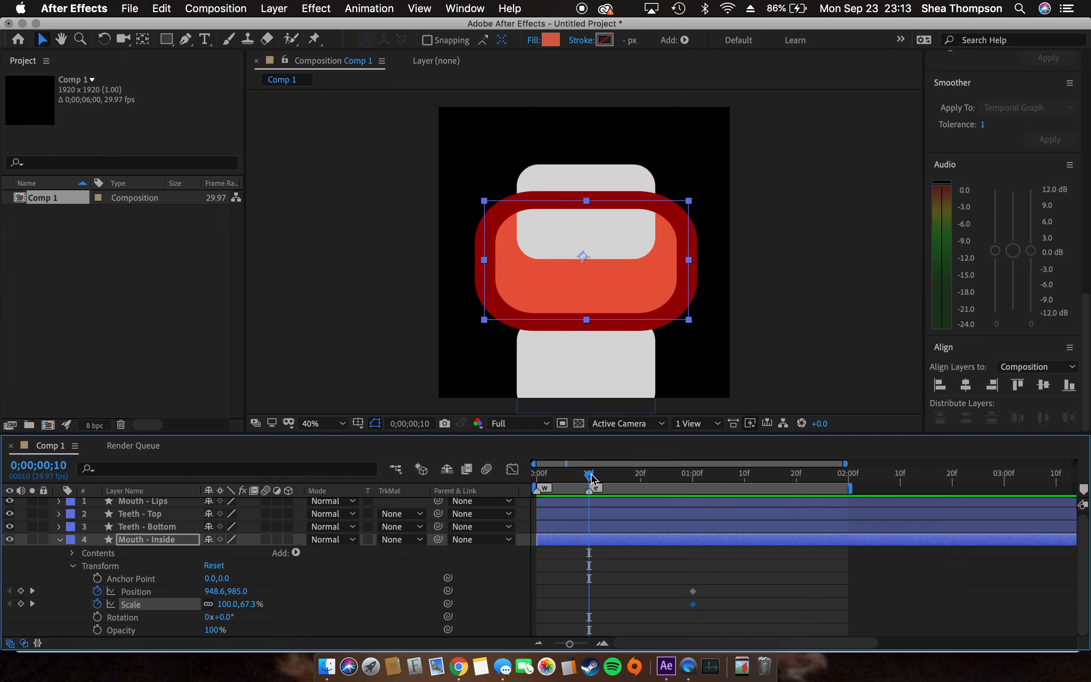
{"action": "left_click", "coordinate": [21, 591]}
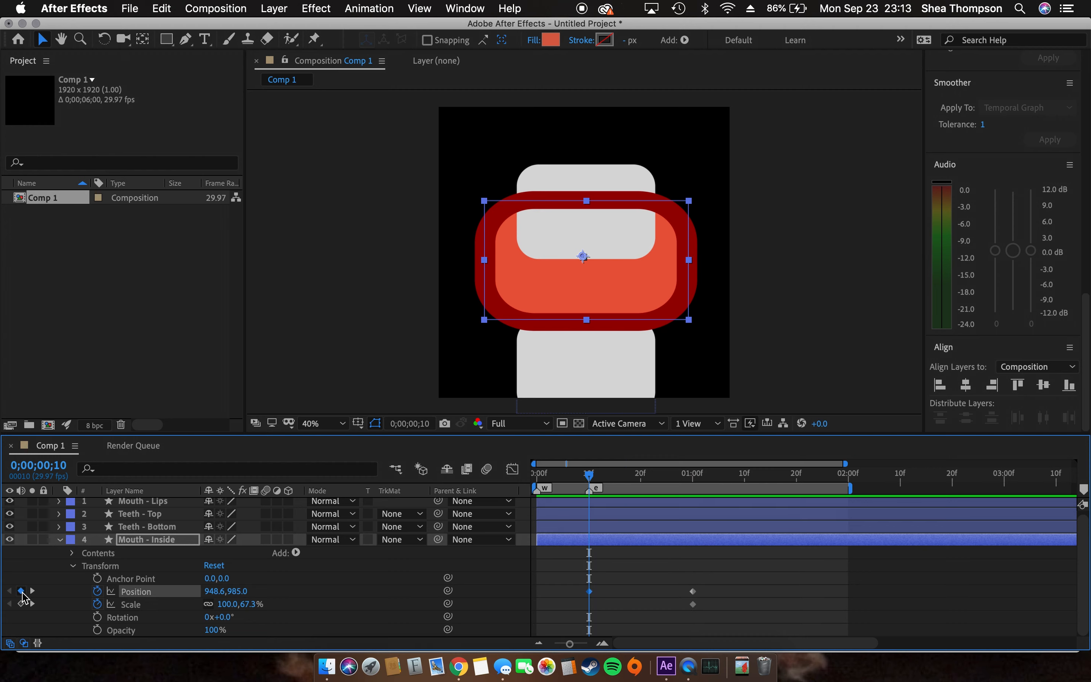
{"action": "left_click", "coordinate": [21, 603]}
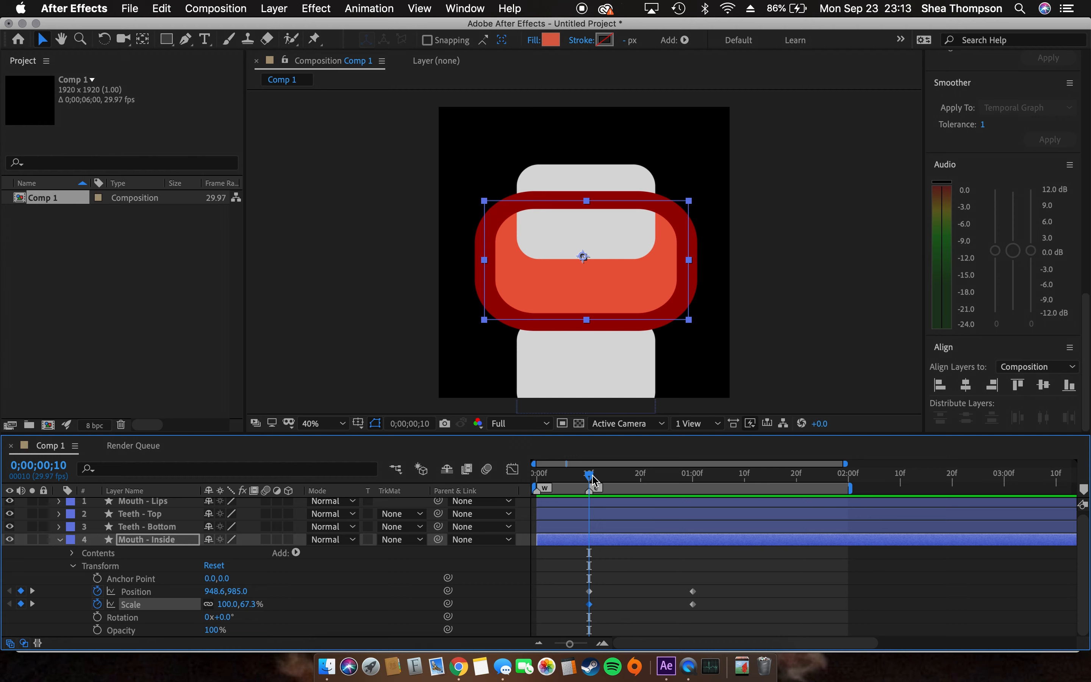
Add a composition marker at 0;00;01;00 with the comment e.
{"action": "left_click_drag", "start_coordinate": [594, 479], "coordinate": [693, 527]}
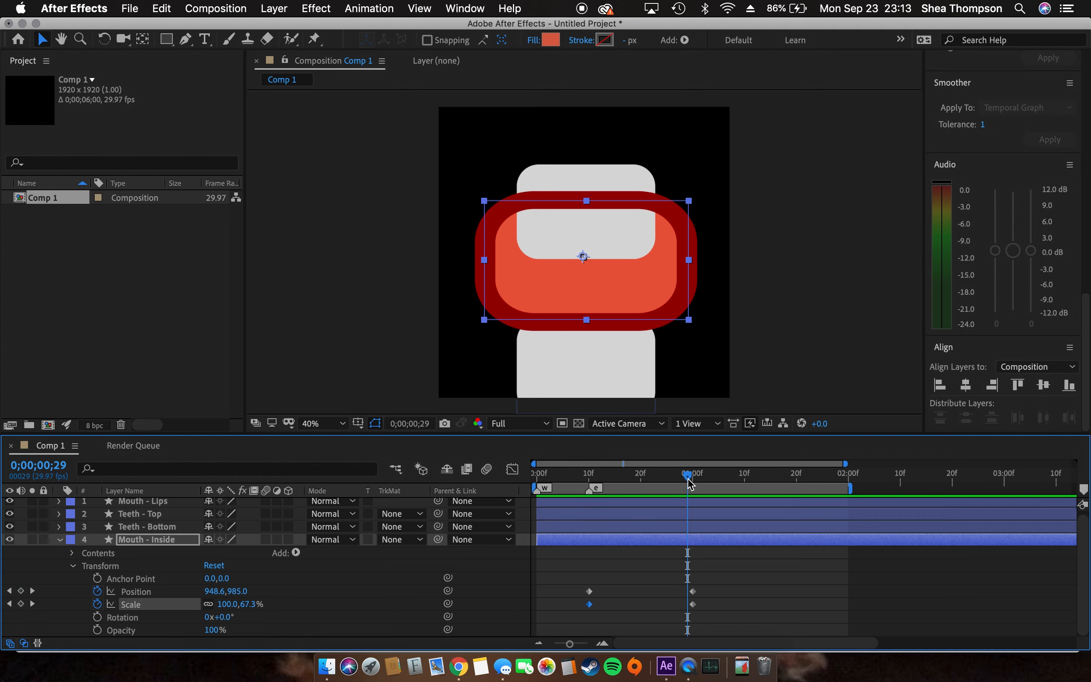
{"action": "left_click_drag", "start_coordinate": [693, 480], "coordinate": [694, 481]}
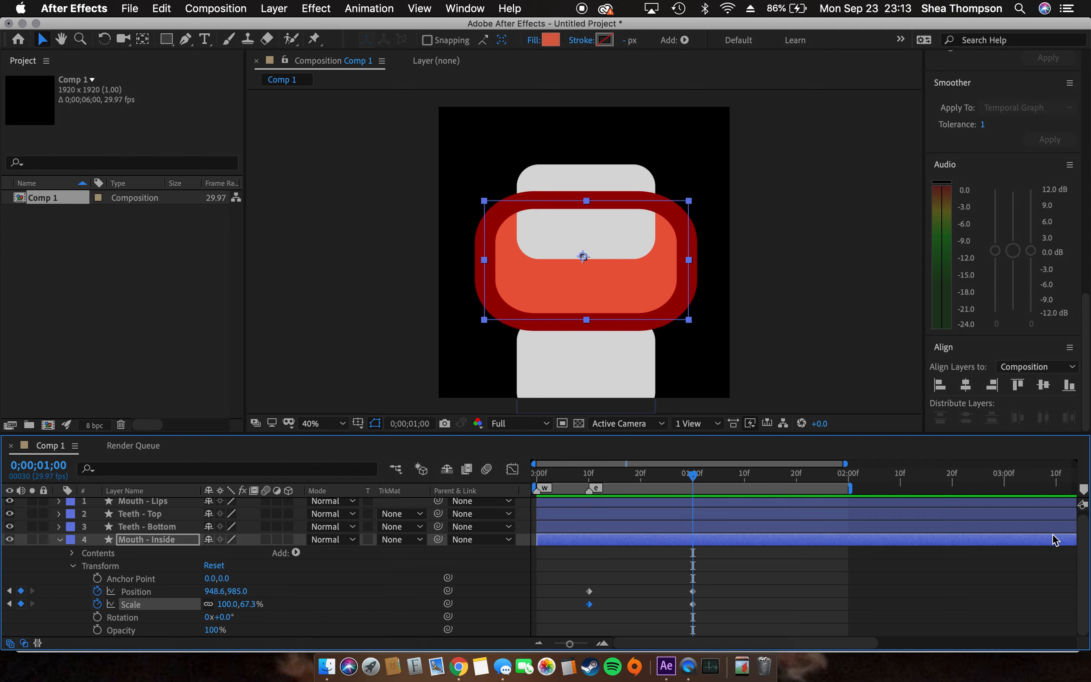
{"action": "left_click_drag", "start_coordinate": [1084, 493], "coordinate": [694, 491]}
{"action": "right_click", "coordinate": [695, 491]}
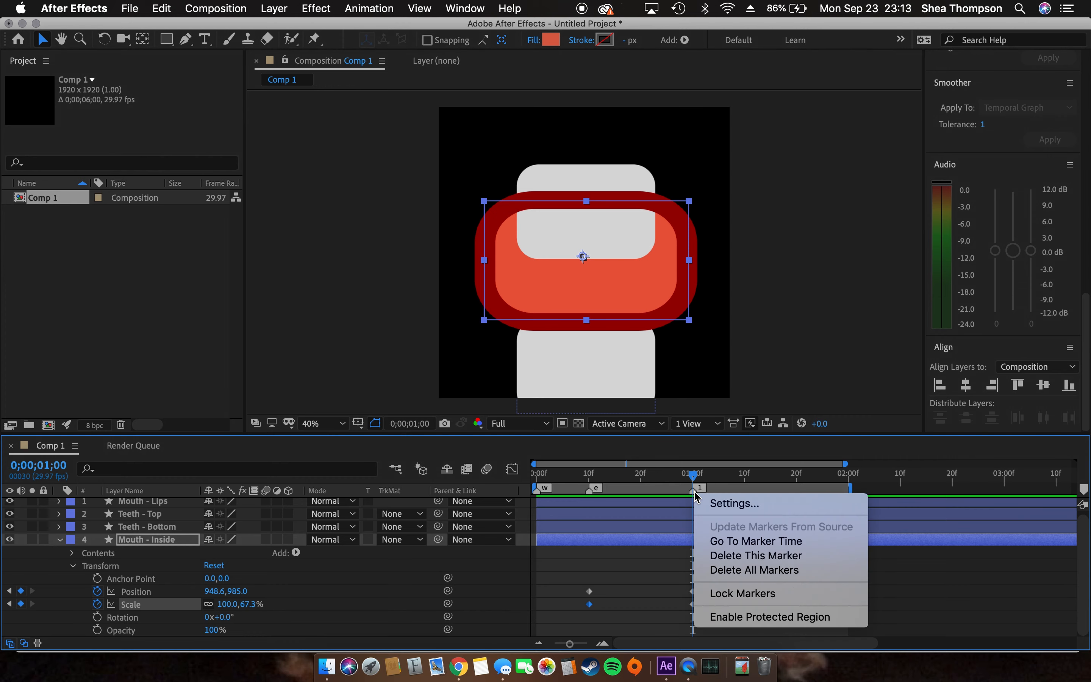
{"action": "left_click", "coordinate": [740, 501]}
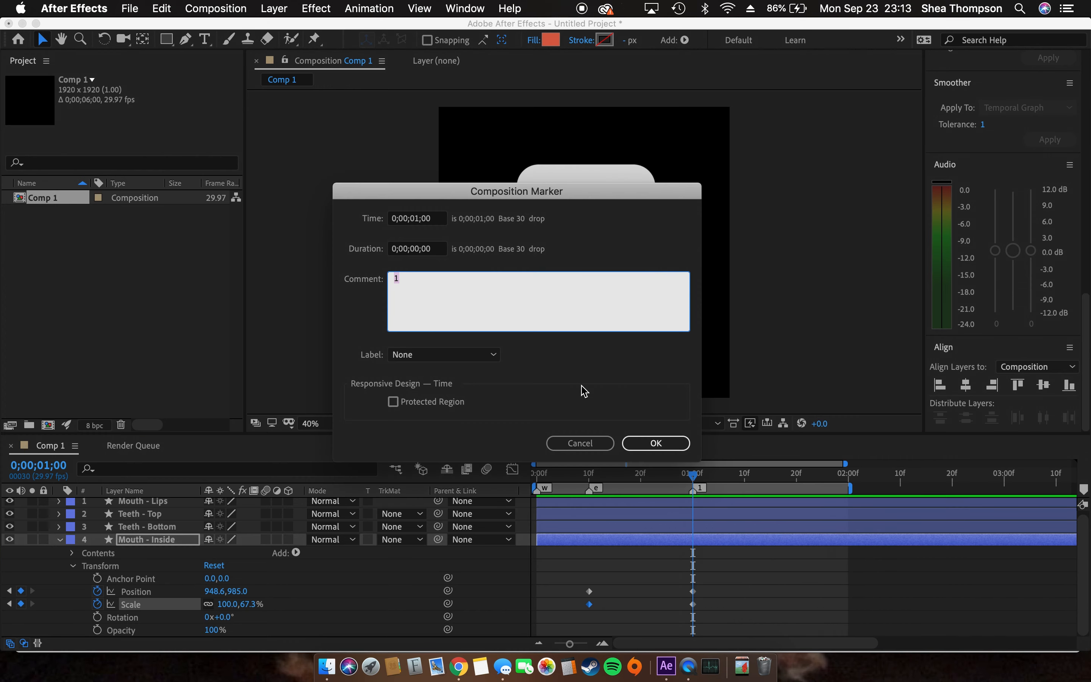
{"action": "type", "text": "e"}
{"action": "left_click", "coordinate": [655, 445]}
Add a composition marker at 0;00;01;16 with the comment t.
{"action": "left_click_drag", "start_coordinate": [715, 478], "coordinate": [778, 492]}
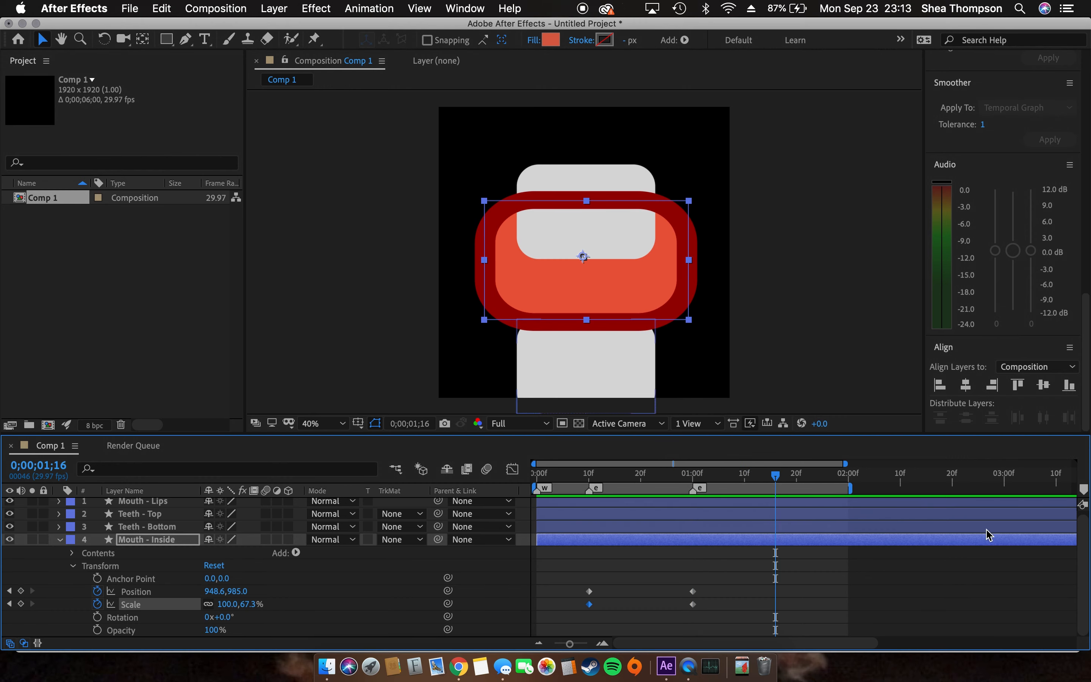
{"action": "left_click_drag", "start_coordinate": [1084, 491], "coordinate": [775, 504]}
{"action": "right_click", "coordinate": [776, 492]}
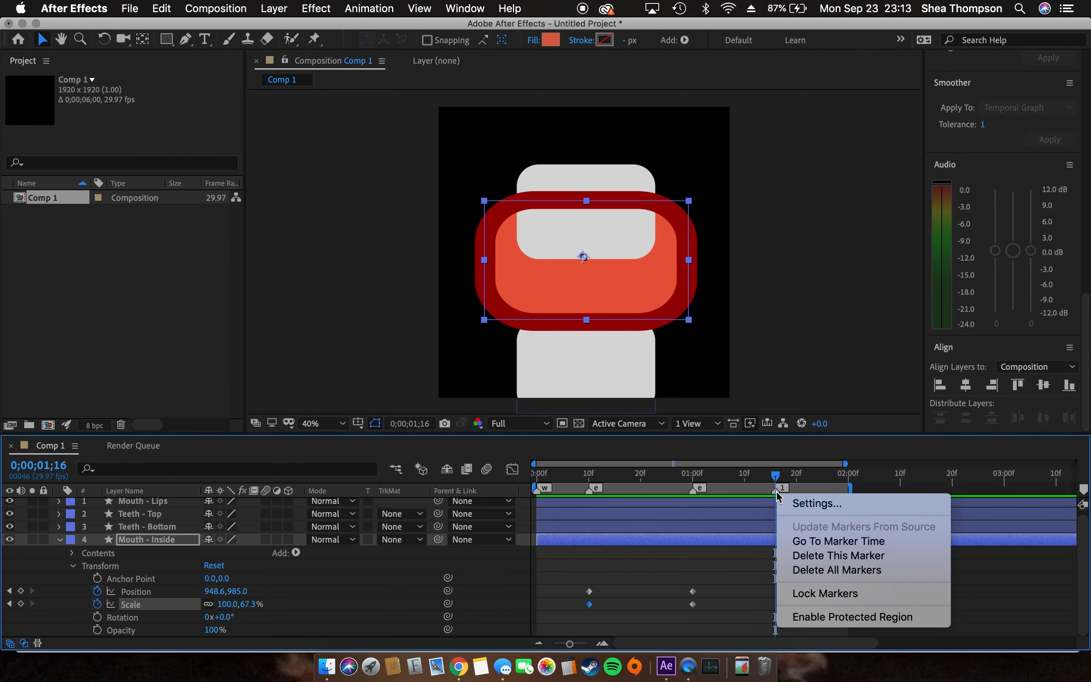
{"action": "left_click", "coordinate": [800, 504]}
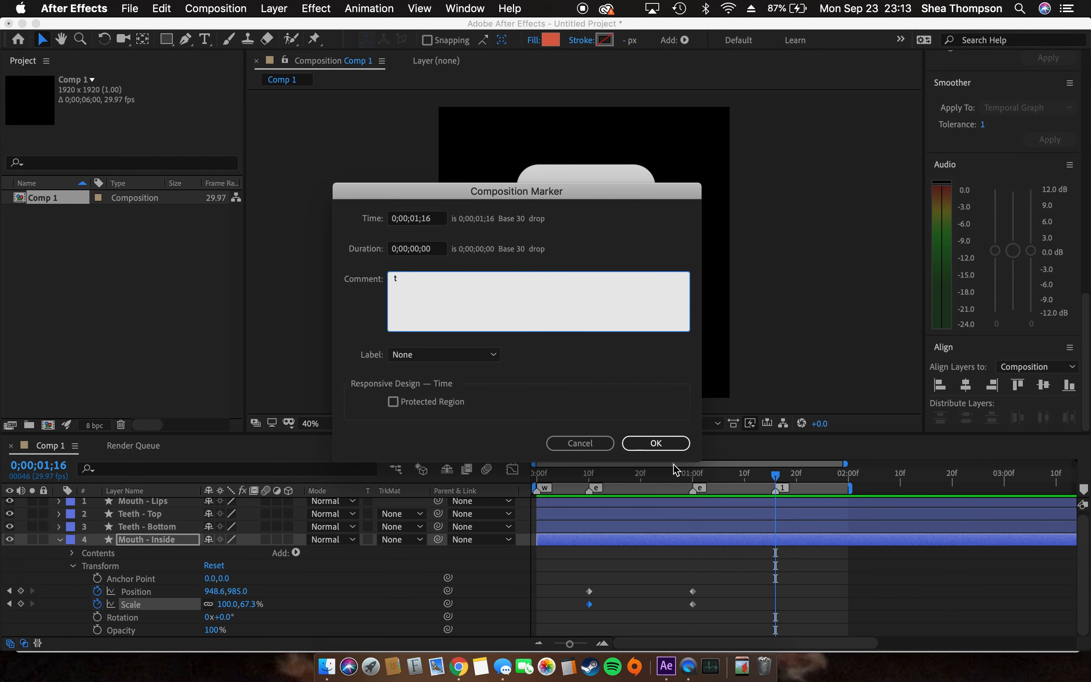
{"action": "left_click", "coordinate": [668, 444]}
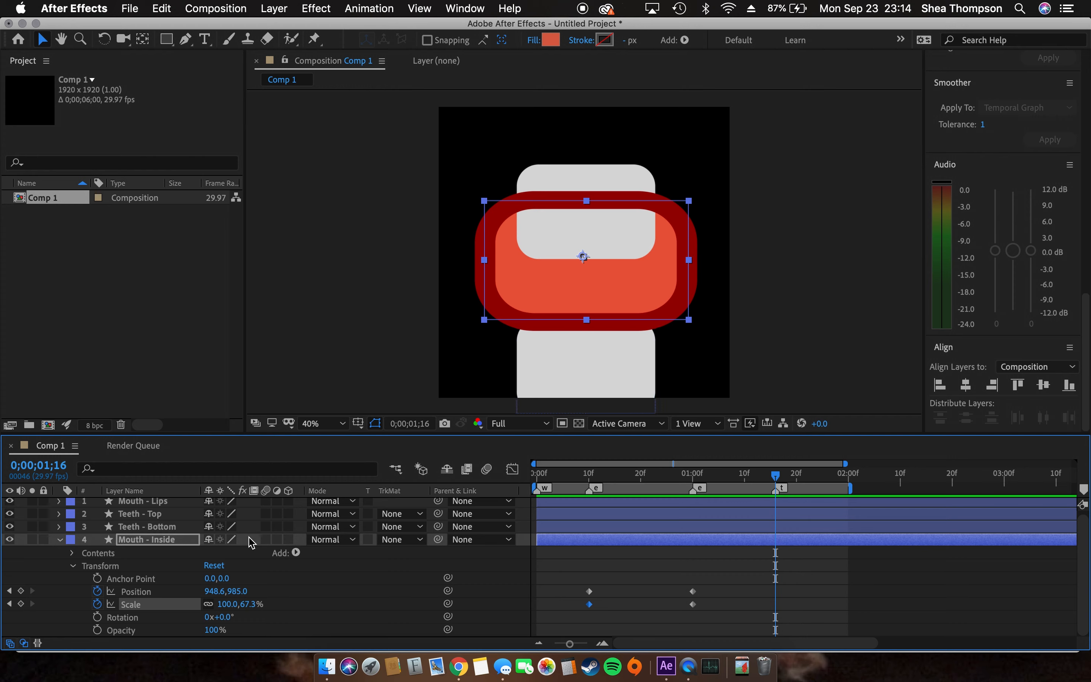
Add Scale and Position keyframes at 0;00;01;16 on the Mouth - Lips layer.
{"action": "left_click", "coordinate": [61, 541]}
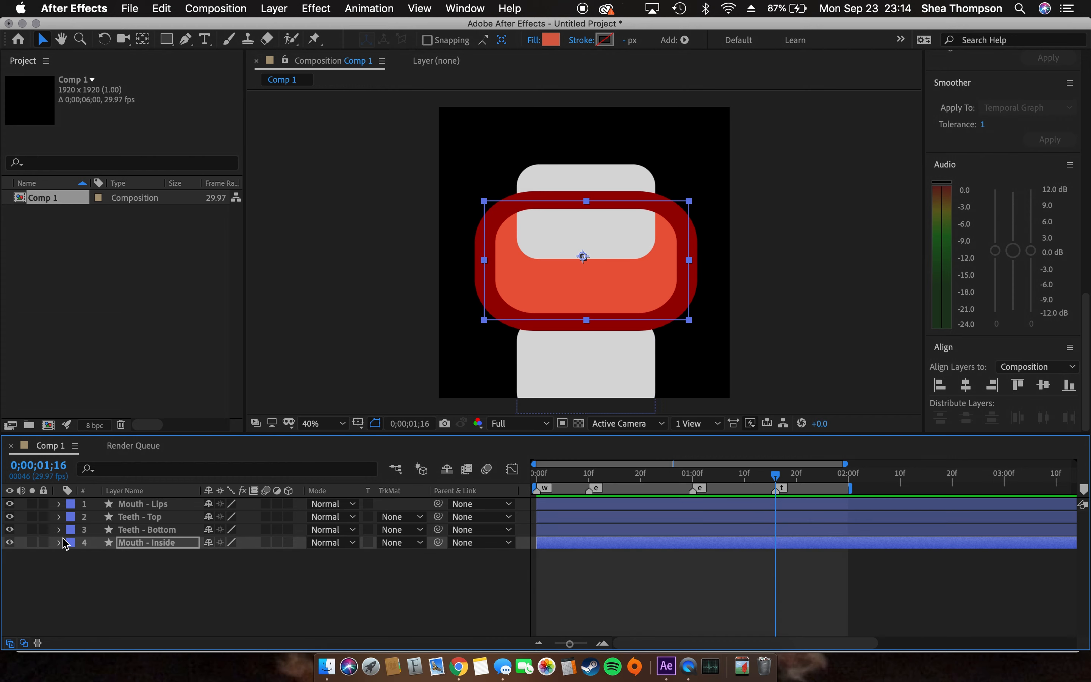
{"action": "left_click", "coordinate": [61, 504]}
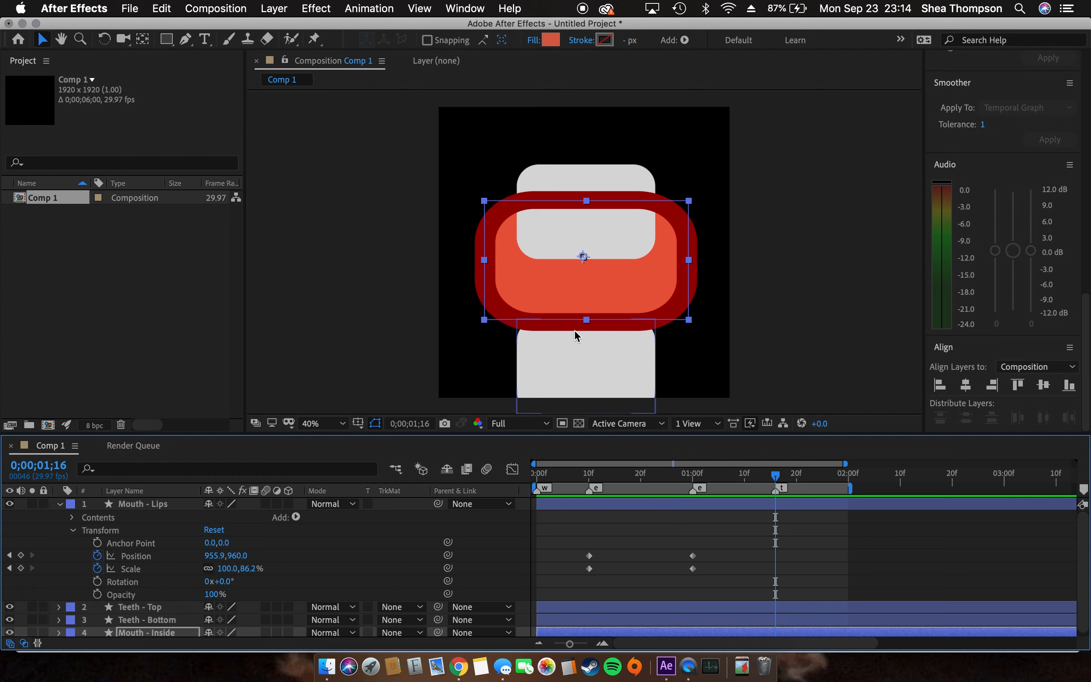
{"action": "left_click", "coordinate": [21, 569]}
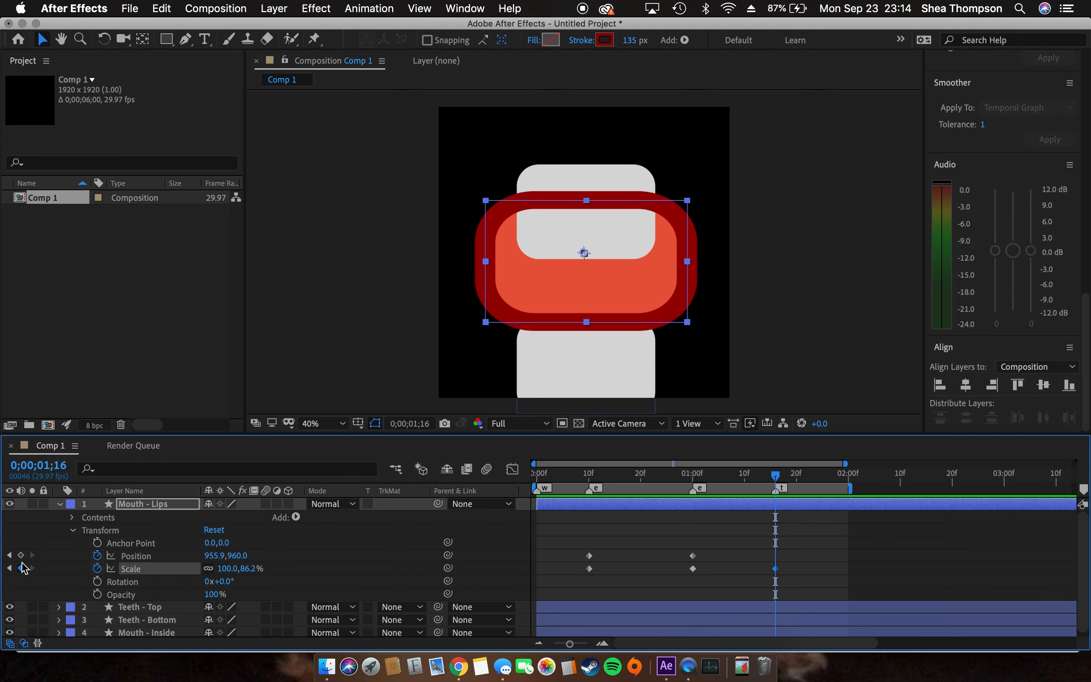
{"action": "left_click", "coordinate": [21, 555]}
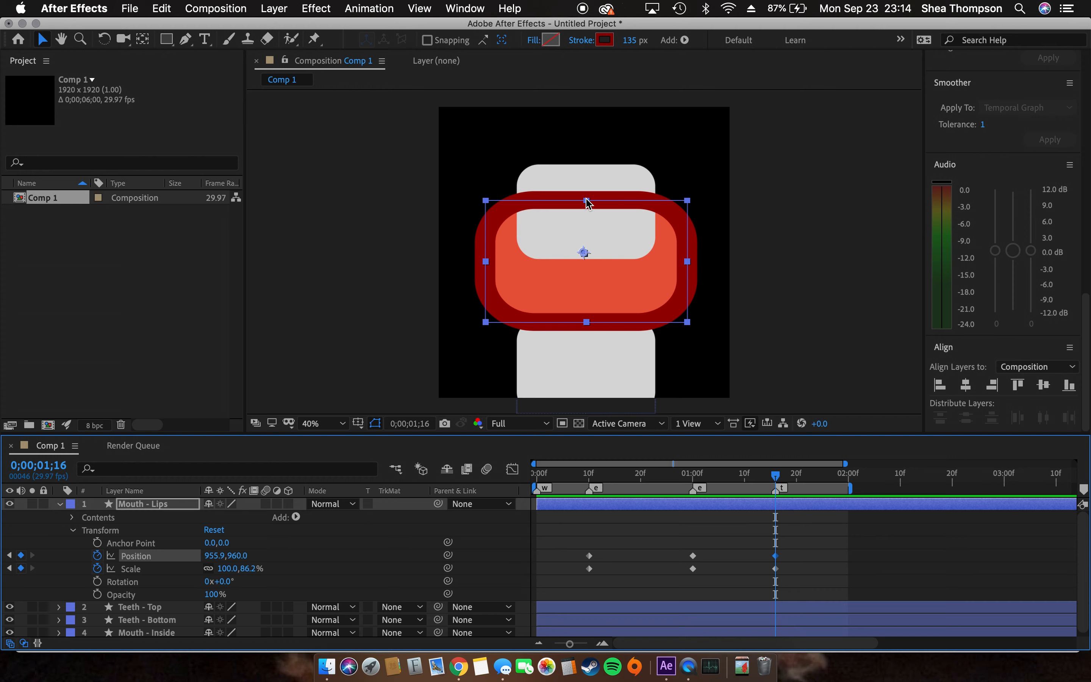
Flatten and widen the lips at 0;00;01;16 to a scale of 115.4, 61.2%, then collapse the layer's properties.
{"action": "left_click_drag", "start_coordinate": [589, 204], "coordinate": [593, 221]}
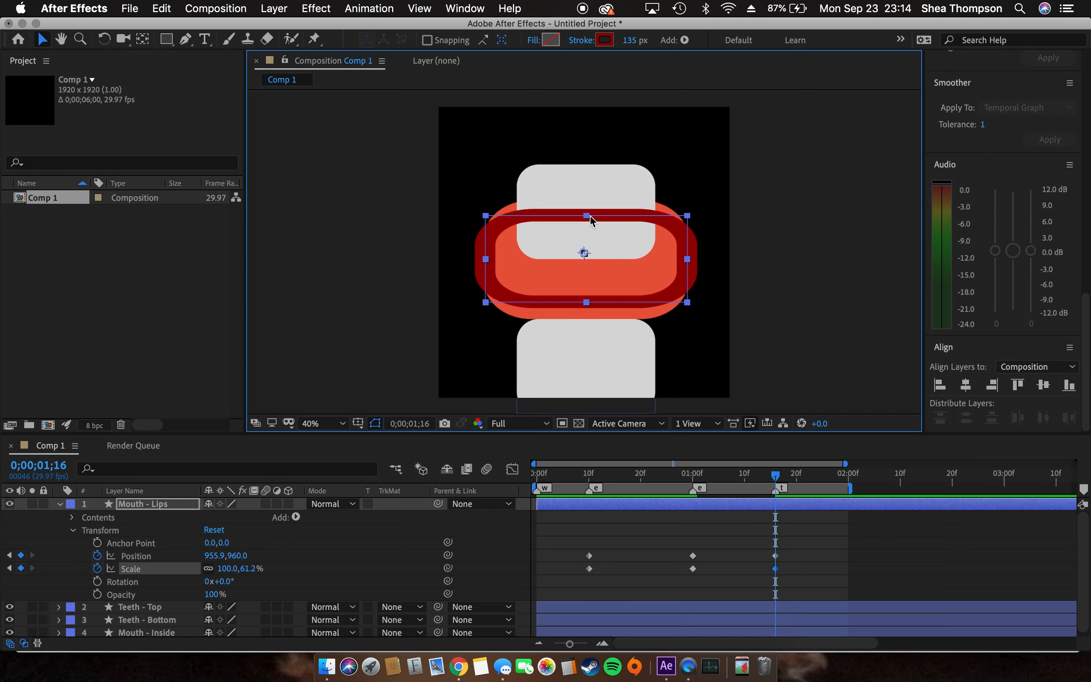
{"action": "left_click_drag", "start_coordinate": [688, 262], "coordinate": [706, 263]}
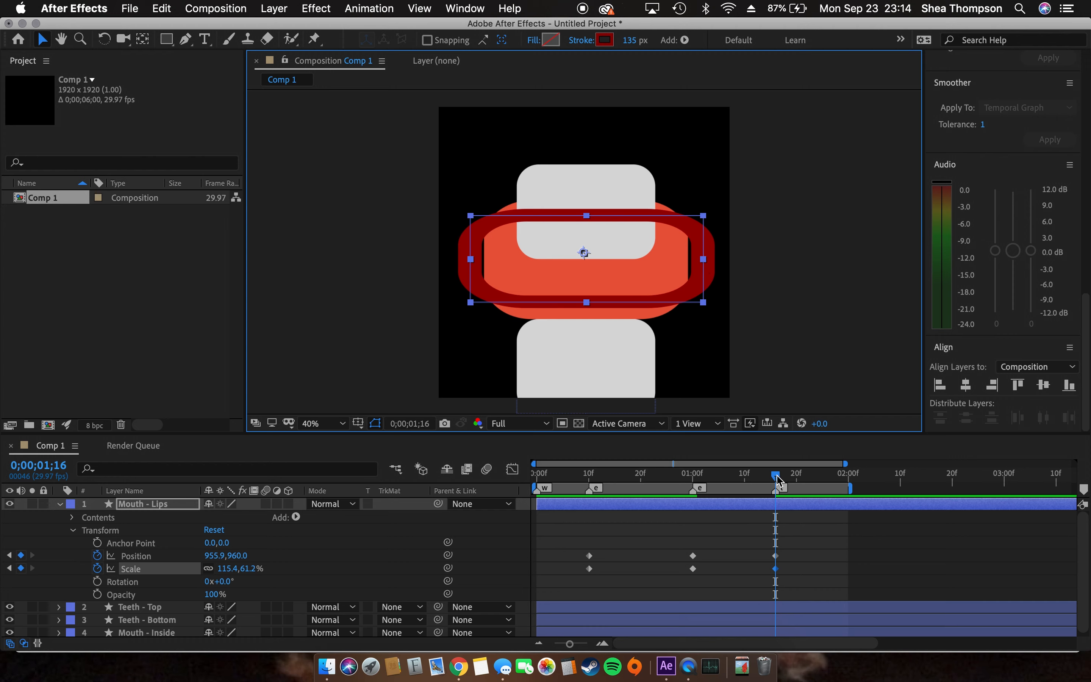
{"action": "left_click_drag", "start_coordinate": [777, 479], "coordinate": [780, 507]}
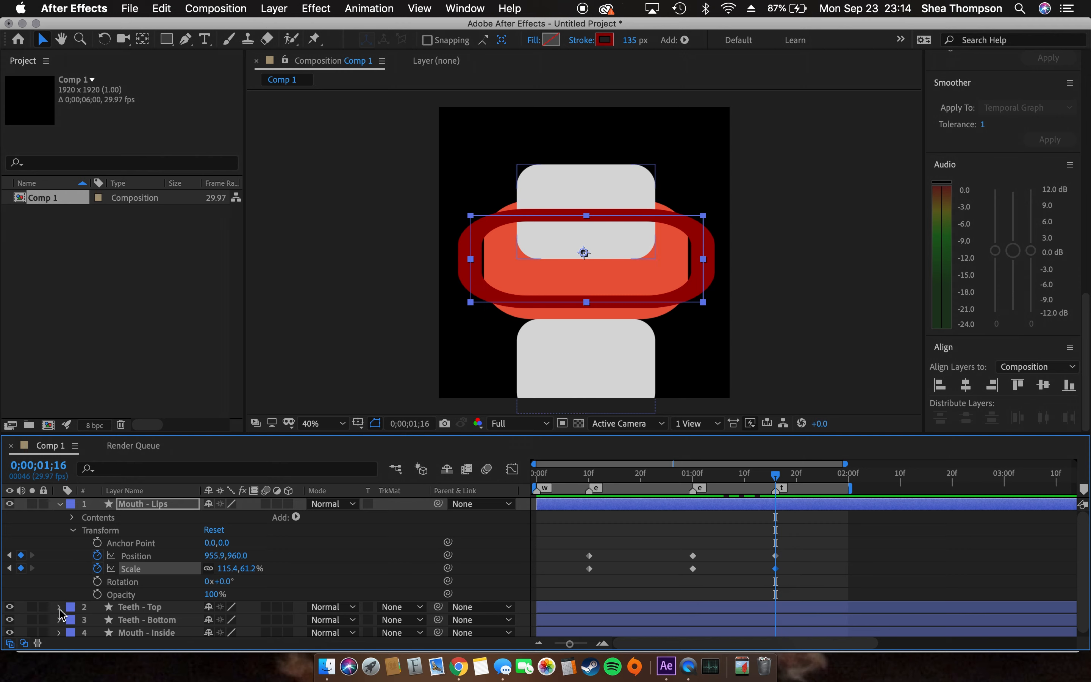
{"action": "left_click", "coordinate": [61, 505]}
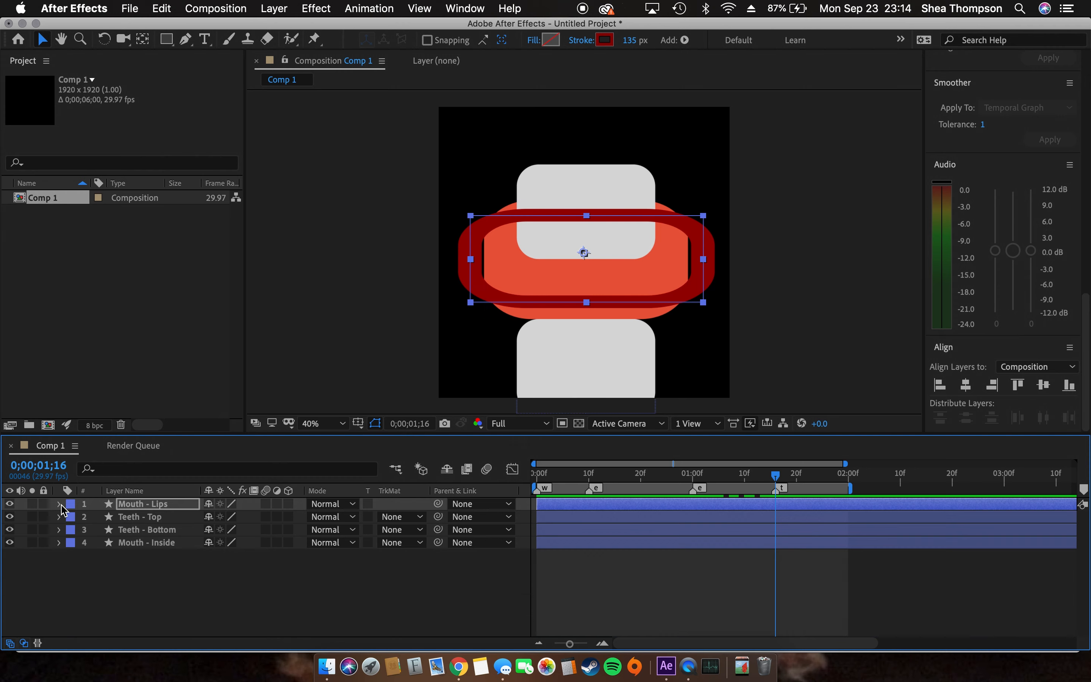
Add a Position keyframe holding the current value at 0;00;01;16 on the Teeth - Top layer.
{"action": "left_click", "coordinate": [59, 518]}
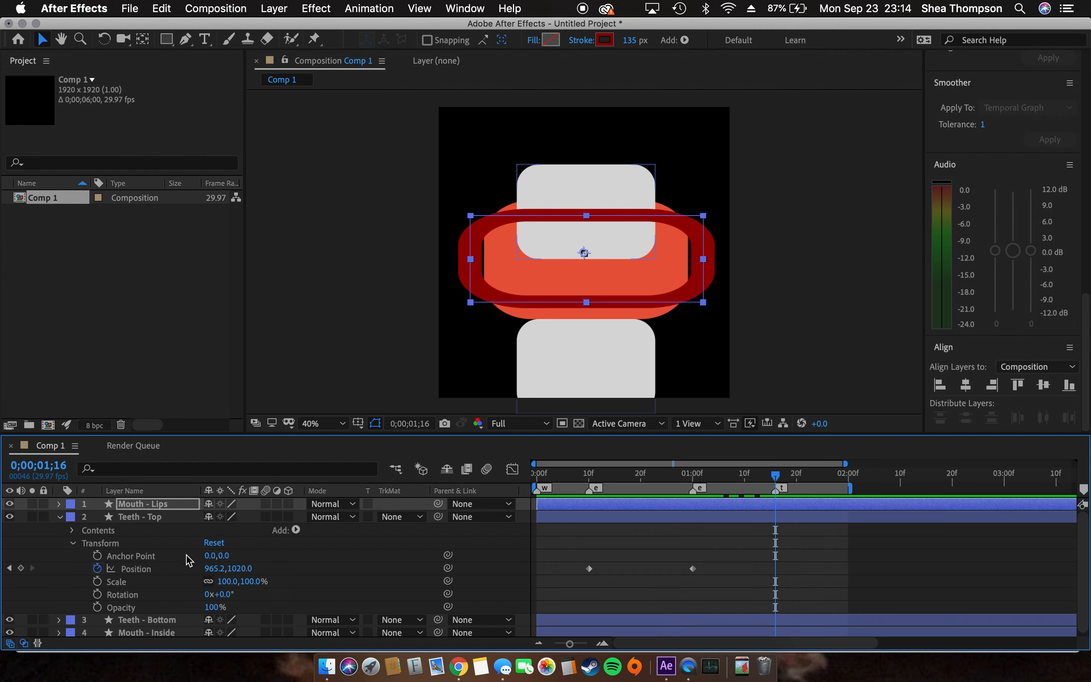
{"action": "left_click", "coordinate": [21, 568]}
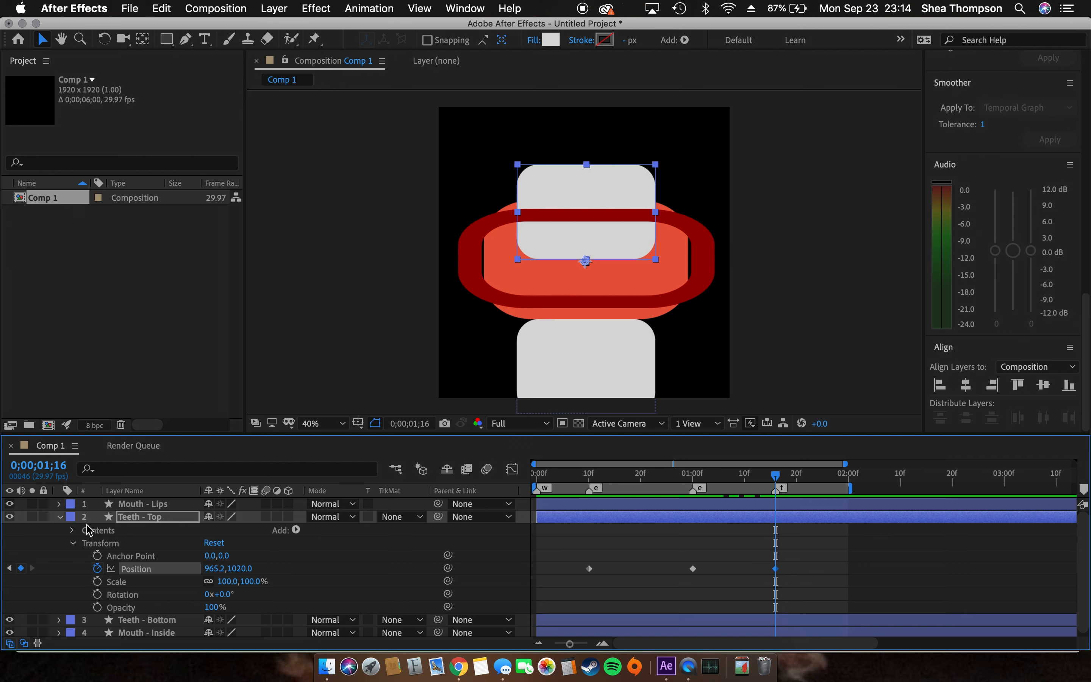
{"action": "left_click", "coordinate": [59, 517]}
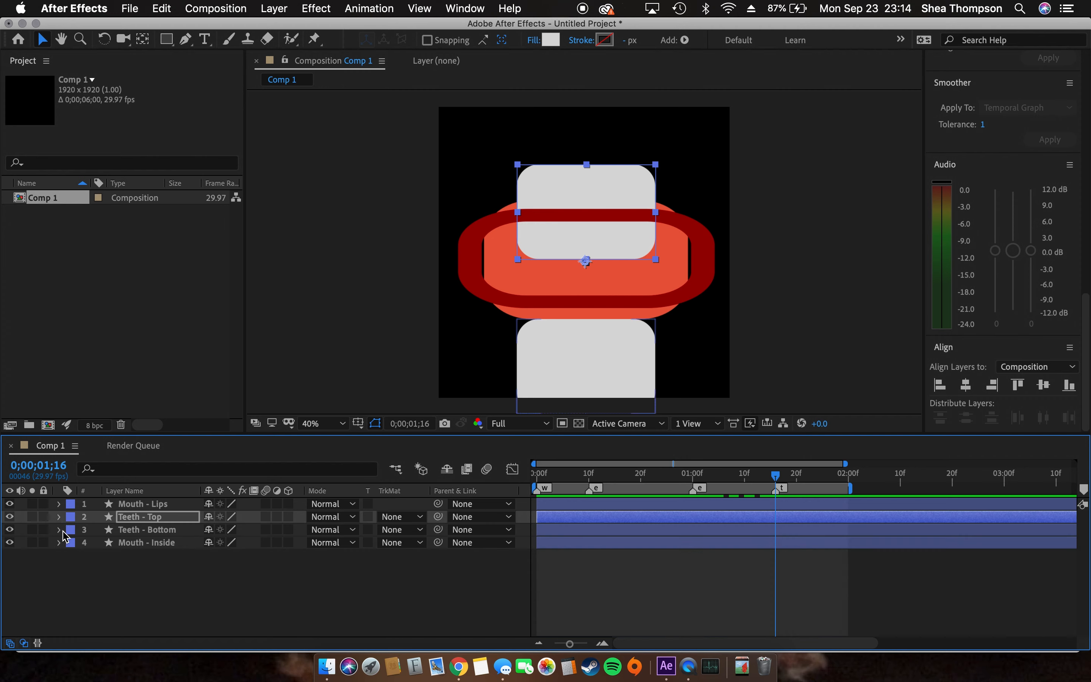
Keyframe the Teeth - Bottom layer's Position at 0;00;01;16, raising the teeth to 965.2, 1675 just below the top teeth.
{"action": "left_click", "coordinate": [60, 530]}
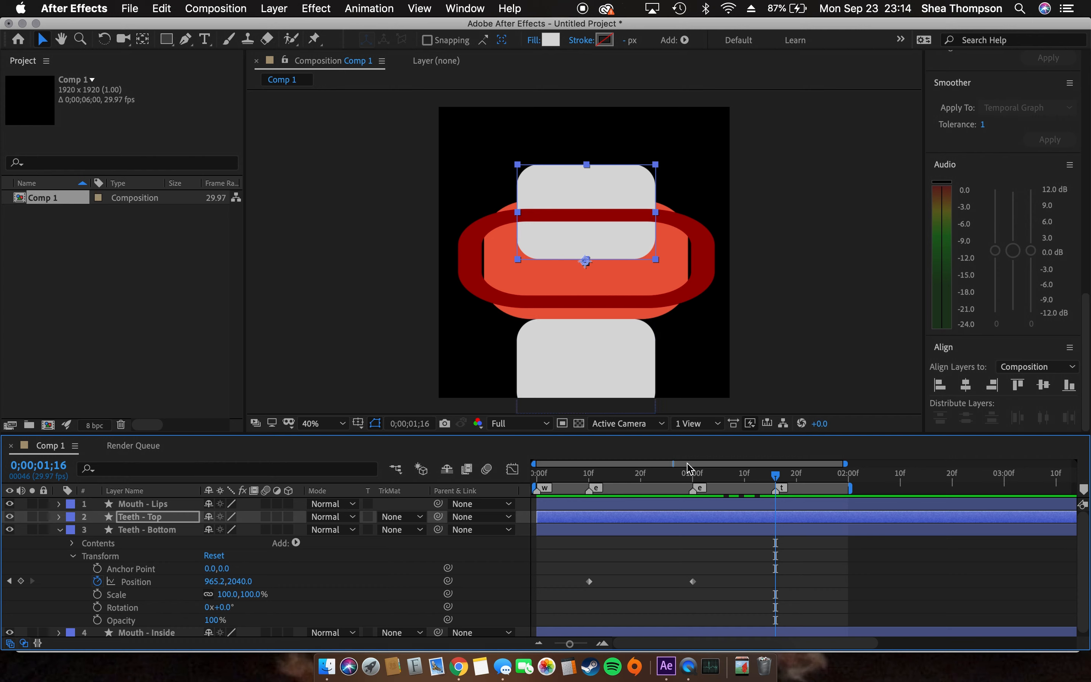
{"action": "left_click", "coordinate": [22, 583]}
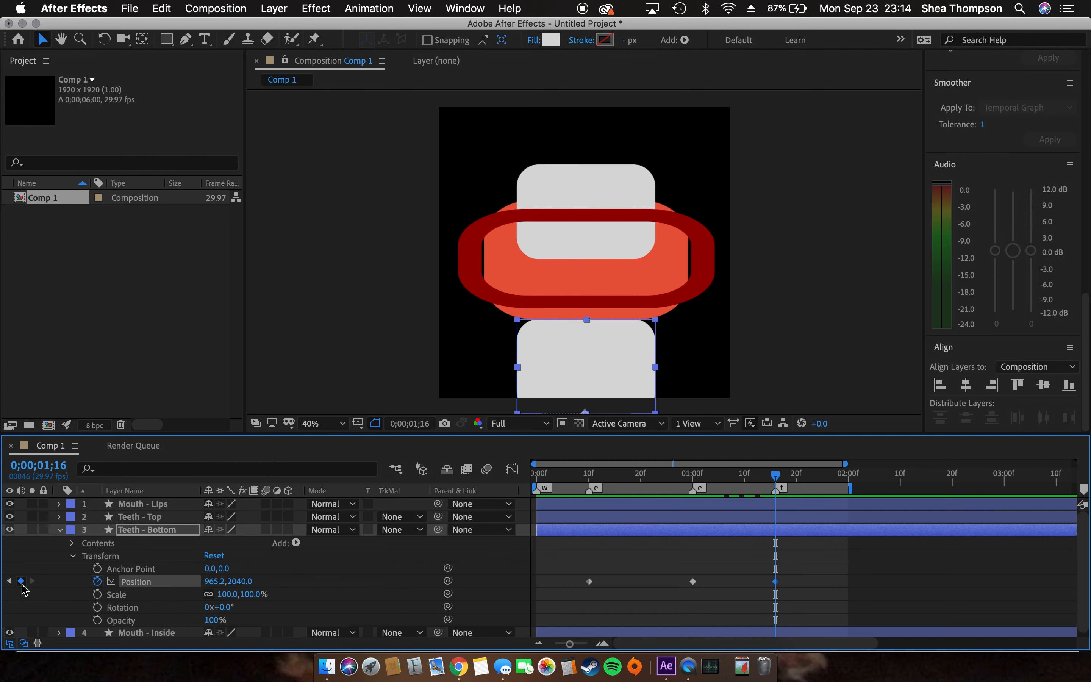
{"action": "key", "text": "shift+Up"}
{"action": "key", "text": "shift+Up"}
{"action": "key", "text": "shift+Up"}
{"action": "key", "text": "shift+Up"}
{"action": "key", "text": "shift+Up"}
{"action": "key", "text": "shift+Up"}
{"action": "key", "text": "shift+Up"}
{"action": "key", "text": "shift+Up"}
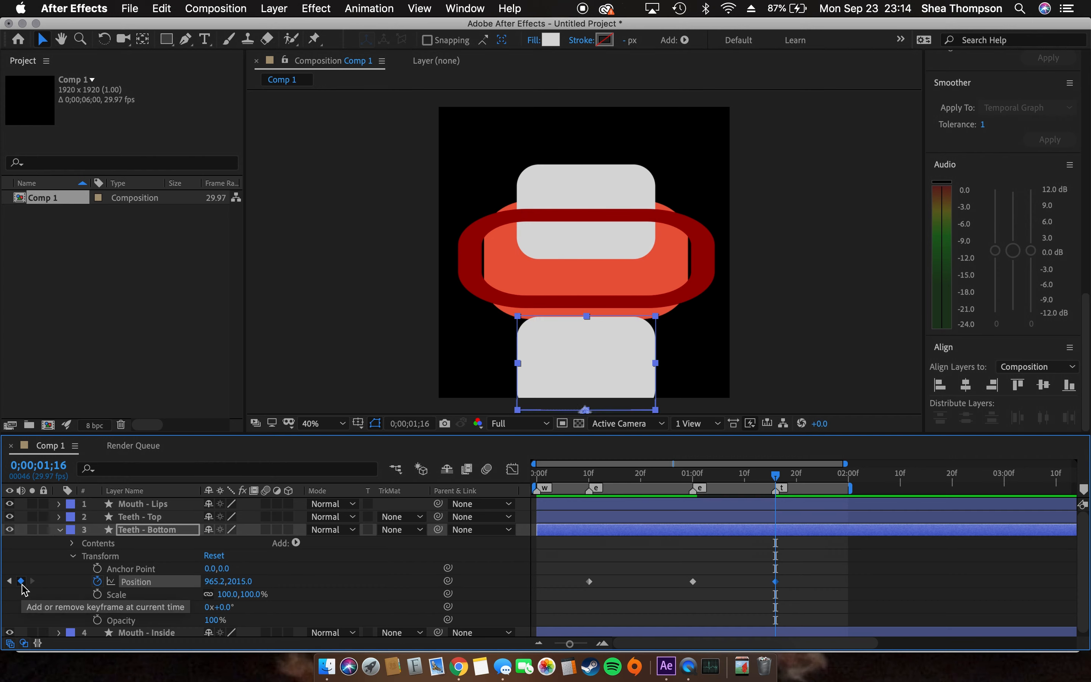
{"action": "key", "text": "shift+Up"}
{"action": "key", "text": "shift+Up"}
{"action": "key", "text": "shift+Up"}
{"action": "key", "text": "shift+Up"}
{"action": "key", "text": "shift+Up"}
{"action": "key", "text": "shift+Up"}
{"action": "key", "text": "shift+Up"}
{"action": "key", "text": "shift+Up"}
{"action": "key", "text": "shift+Up"}
{"action": "key", "text": "shift+Up"}
{"action": "key", "text": "shift+Up"}
{"action": "key", "text": "shift+Up"}
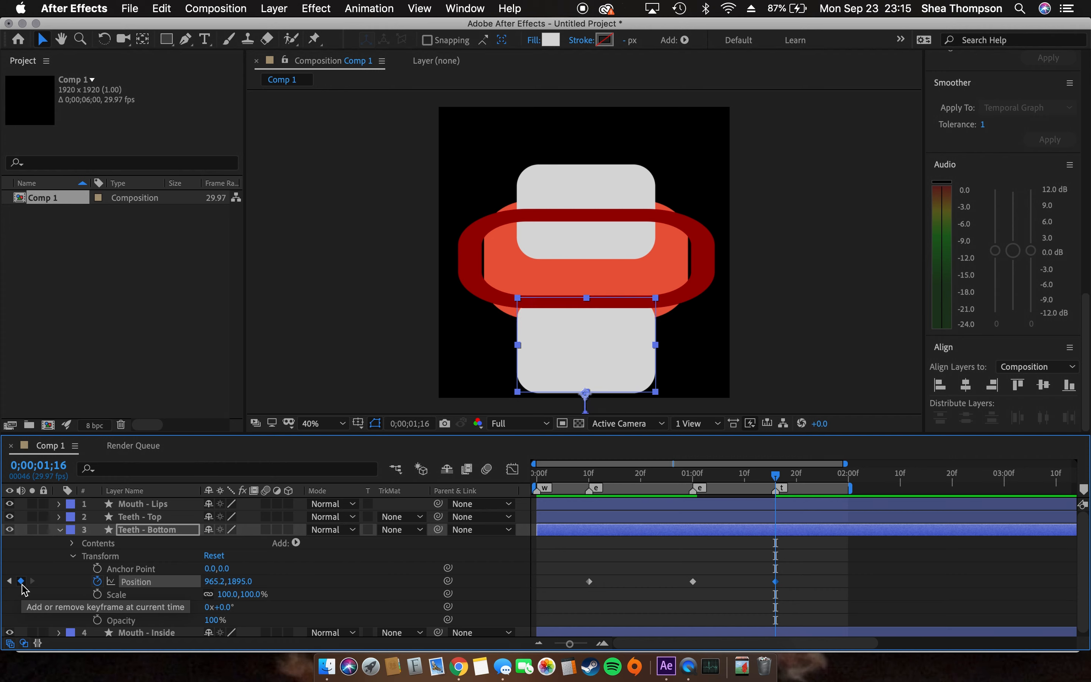
{"action": "key", "text": "shift+Up"}
{"action": "key", "text": "shift+Up"}
{"action": "key", "text": "shift+Up"}
{"action": "key", "text": "shift+Up"}
{"action": "key", "text": "shift+Up"}
{"action": "key", "text": "shift+Up"}
{"action": "key", "text": "shift+Up"}
{"action": "key", "text": "shift+Up"}
{"action": "key", "text": "shift+Up"}
{"action": "key", "text": "shift+Up"}
{"action": "key", "text": "shift+Up"}
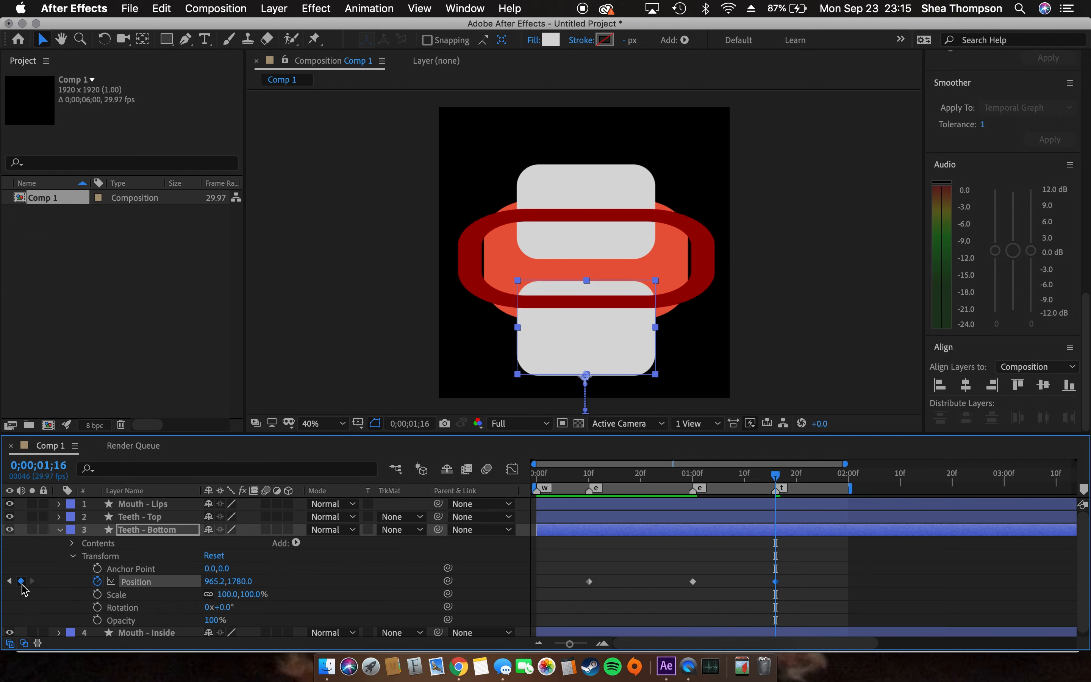
{"action": "key", "text": "shift+Up"}
{"action": "key", "text": "shift+Up"}
{"action": "key", "text": "shift+Up"}
{"action": "key", "text": "shift+Up"}
{"action": "key", "text": "shift+Up"}
{"action": "key", "text": "shift+Up"}
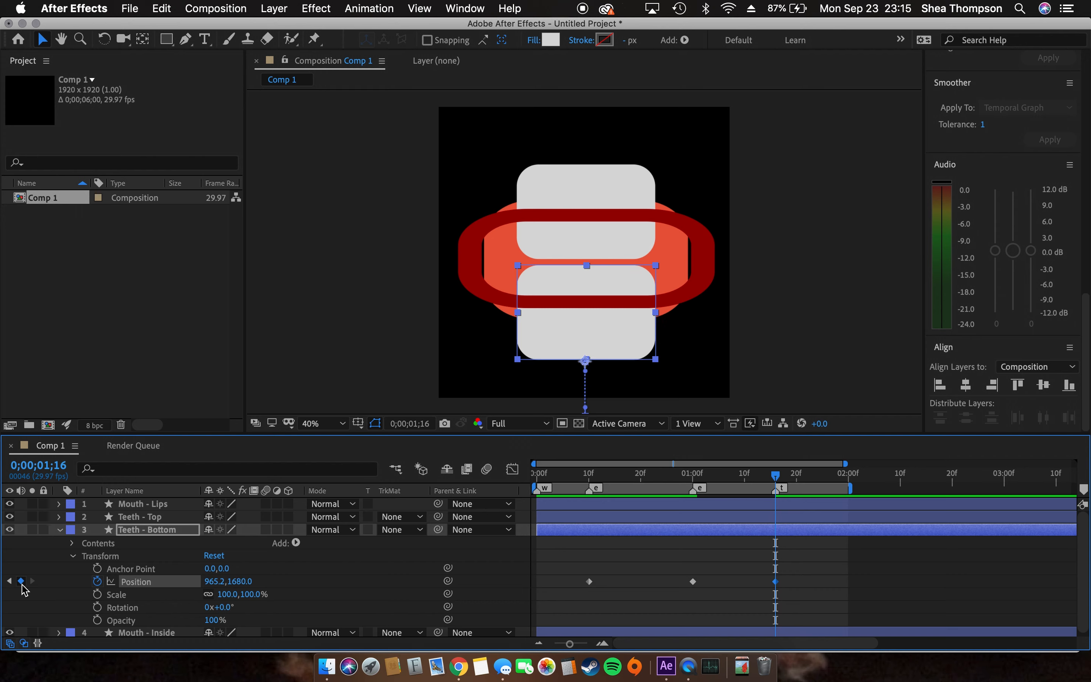
{"action": "key", "text": "Down"}
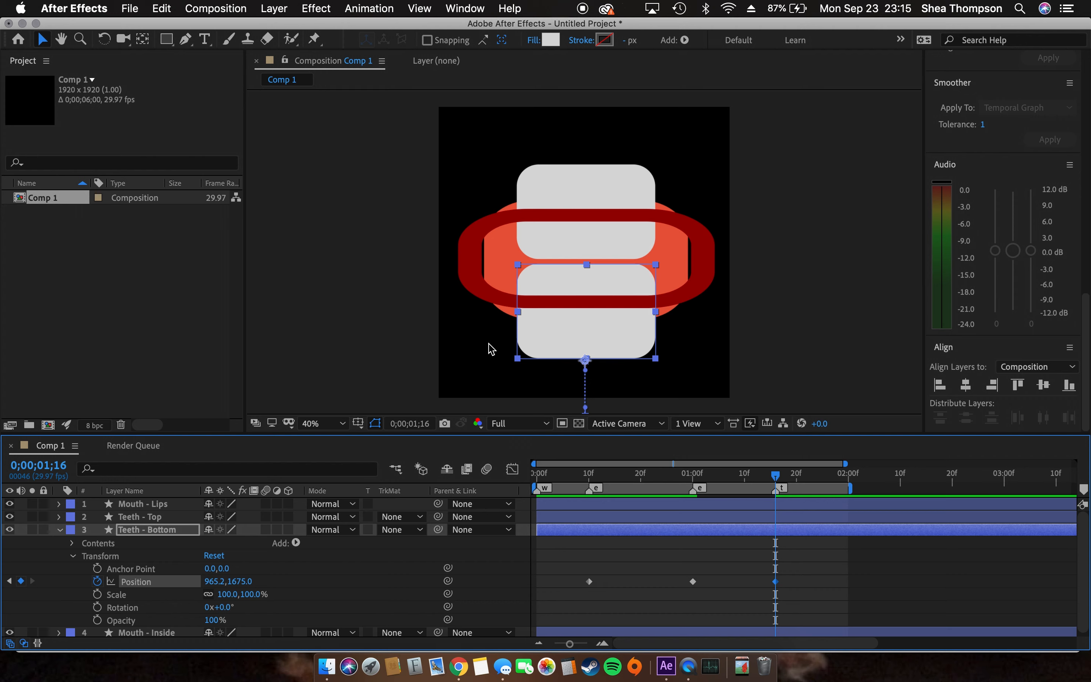
{"action": "left_click", "coordinate": [60, 531]}
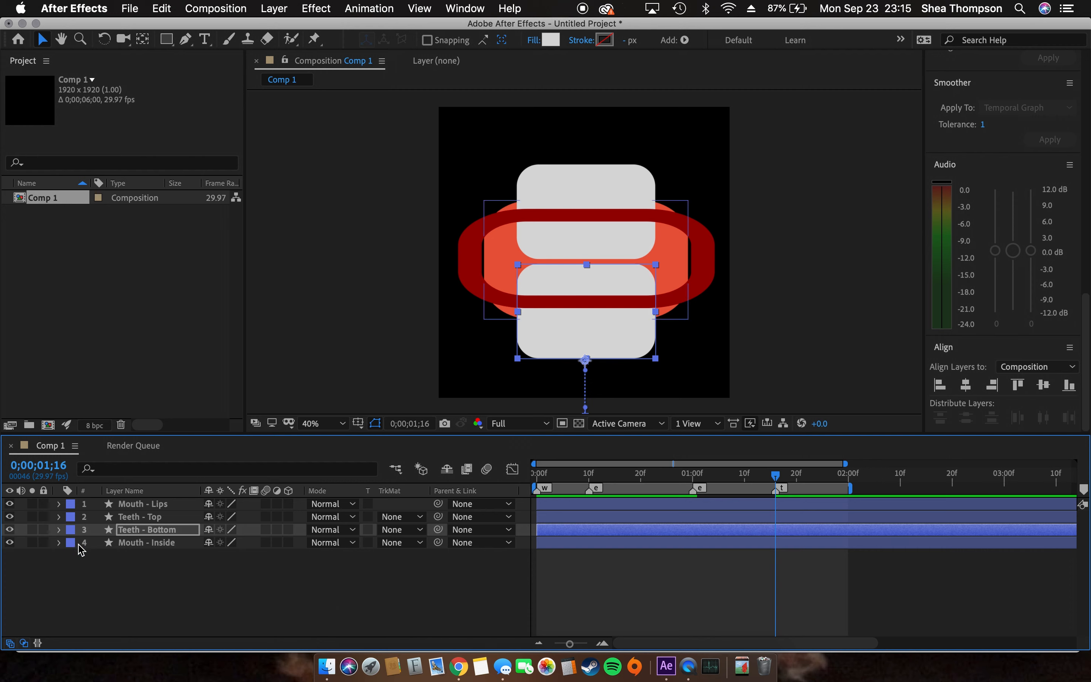
Keyframe Position and Scale on the Mouth - Inside layer at 0;00;01;16, resizing it to 108.6, 51.8% to fit within the lips.
{"action": "left_click", "coordinate": [59, 543]}
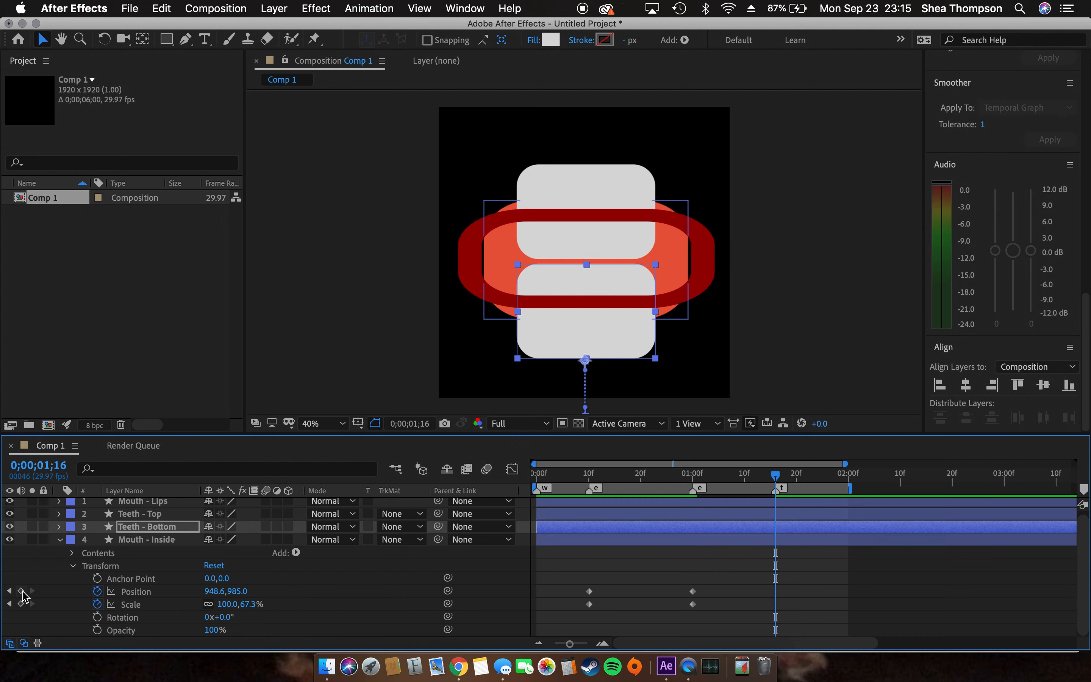
{"action": "left_click", "coordinate": [21, 591]}
{"action": "left_click", "coordinate": [20, 604]}
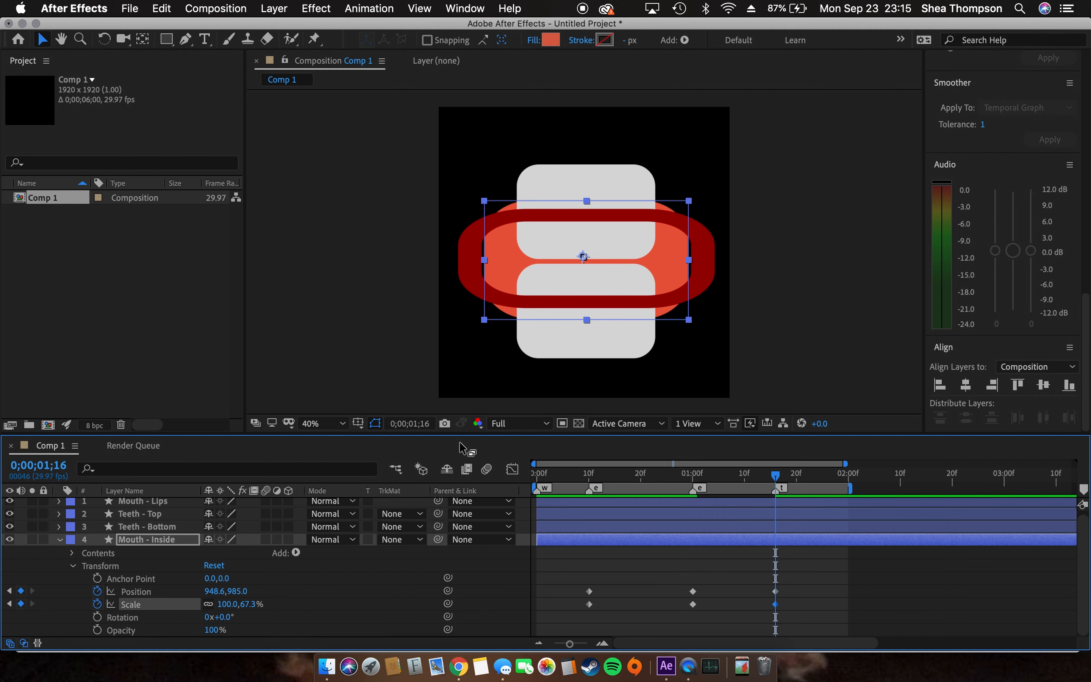
{"action": "left_click_drag", "start_coordinate": [589, 202], "coordinate": [591, 217]}
{"action": "left_click_drag", "start_coordinate": [593, 219], "coordinate": [592, 220]}
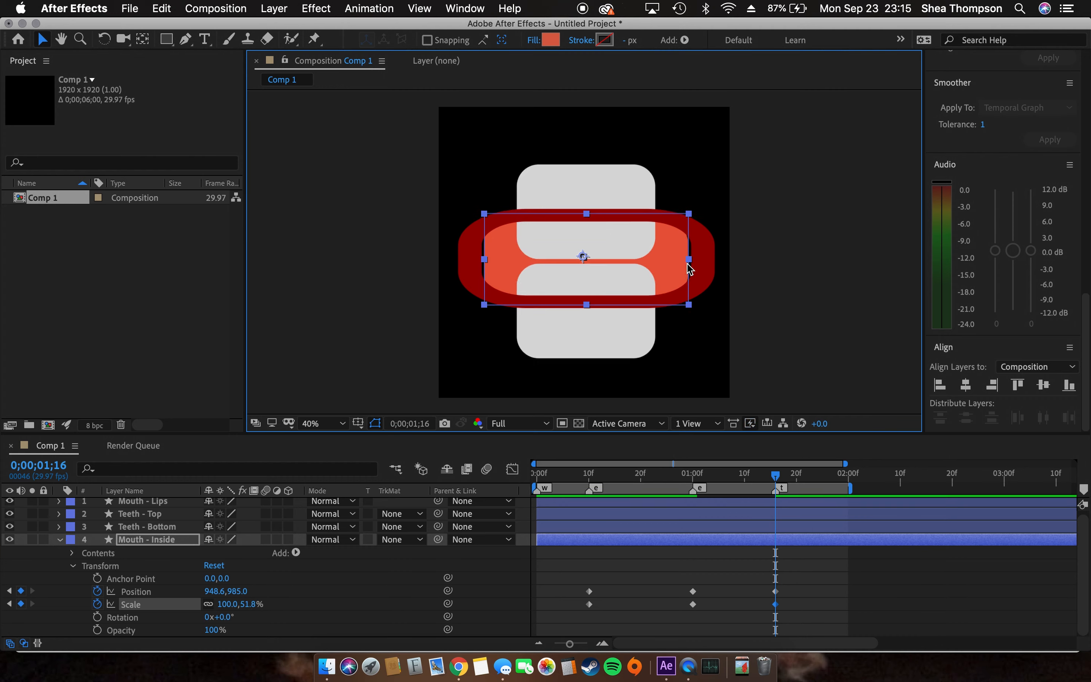
{"action": "left_click_drag", "start_coordinate": [690, 261], "coordinate": [700, 263]}
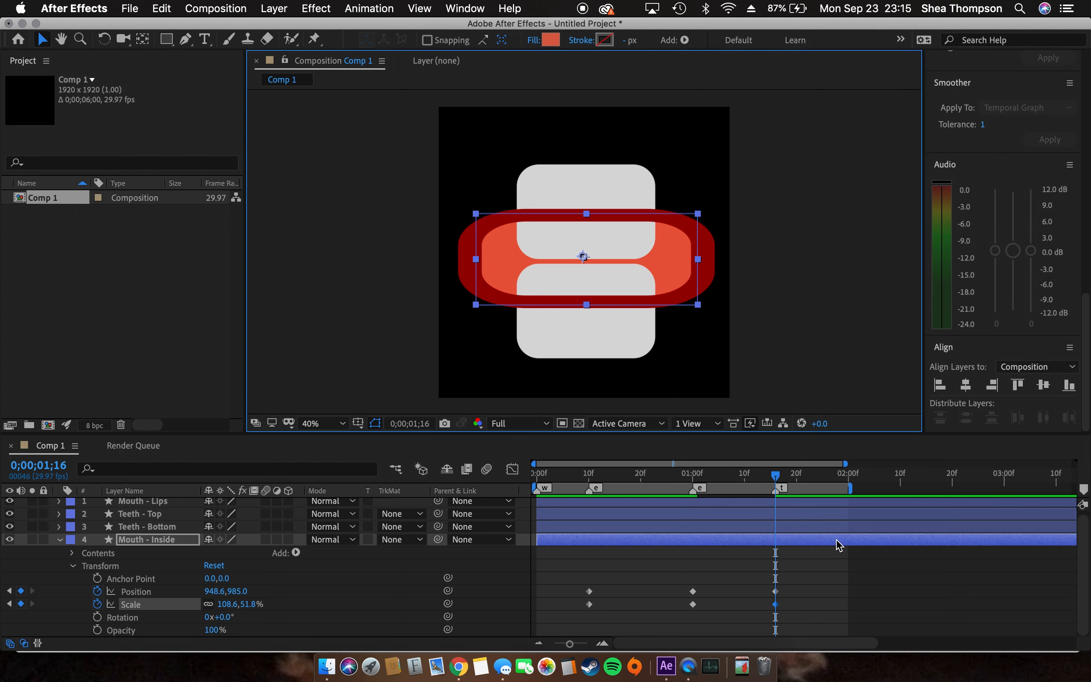
Enable keyframing for the Round Corners Radius of the Mouth - Lips layer at 0;00;00;10, on the first e marker.
{"action": "left_click", "coordinate": [776, 481]}
{"action": "left_click_drag", "start_coordinate": [776, 480], "coordinate": [694, 550]}
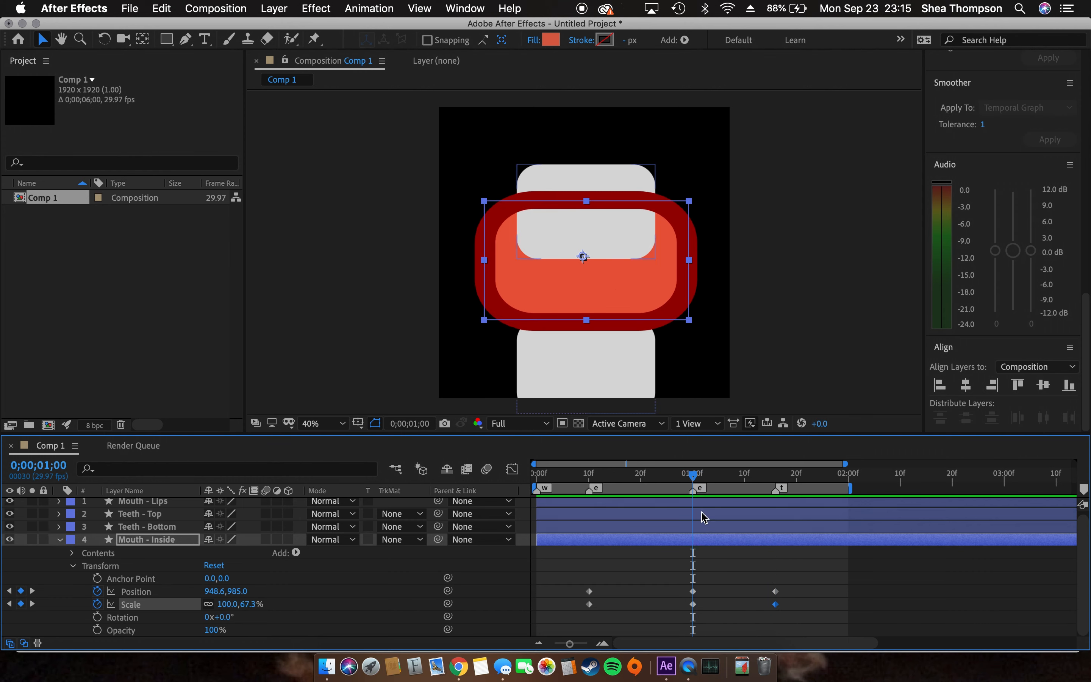
{"action": "left_click_drag", "start_coordinate": [694, 481], "coordinate": [518, 476]}
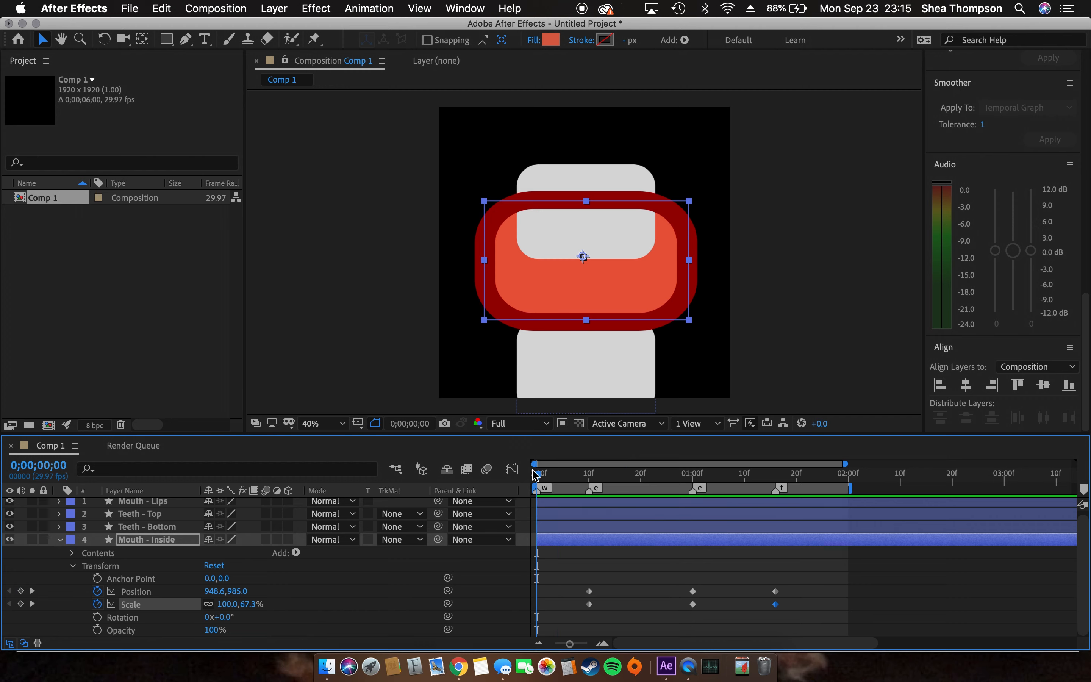
{"action": "left_click_drag", "start_coordinate": [540, 477], "coordinate": [589, 491]}
{"action": "scroll", "coordinate": [102, 561], "scroll_direction": "up", "scroll_amount": 1}
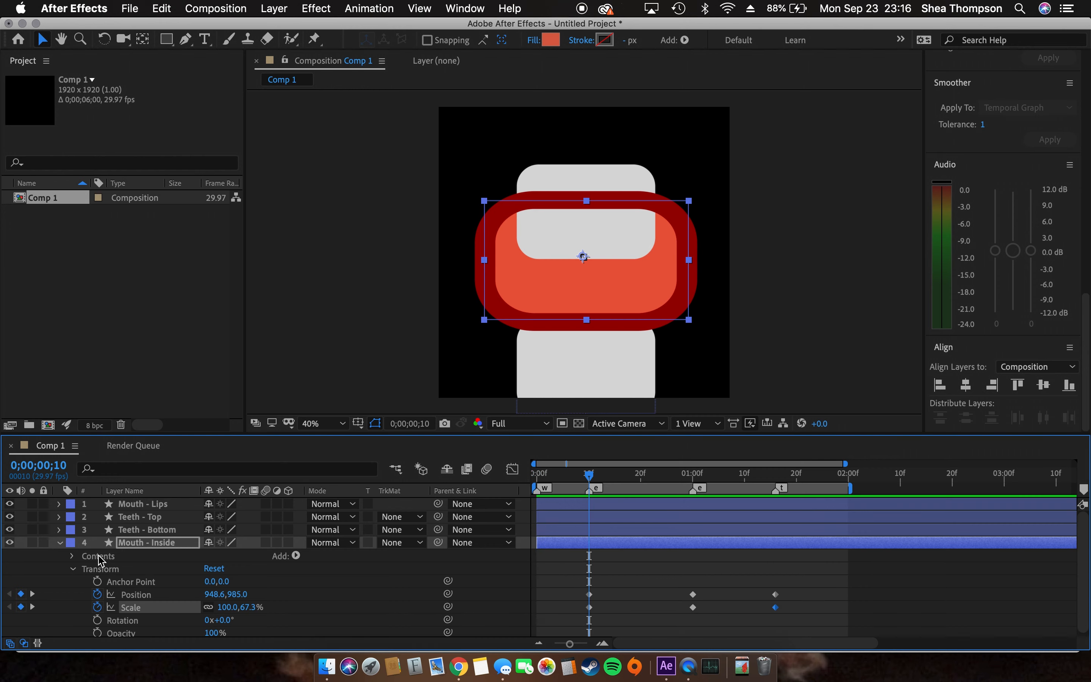
{"action": "left_click", "coordinate": [59, 504]}
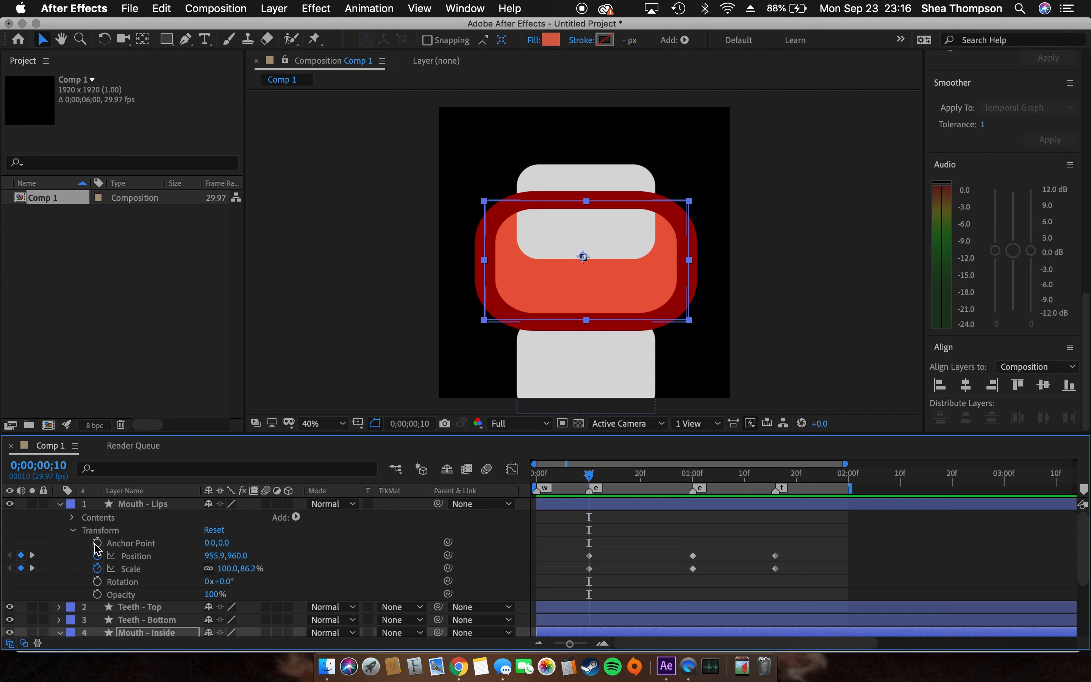
{"action": "left_click", "coordinate": [72, 518]}
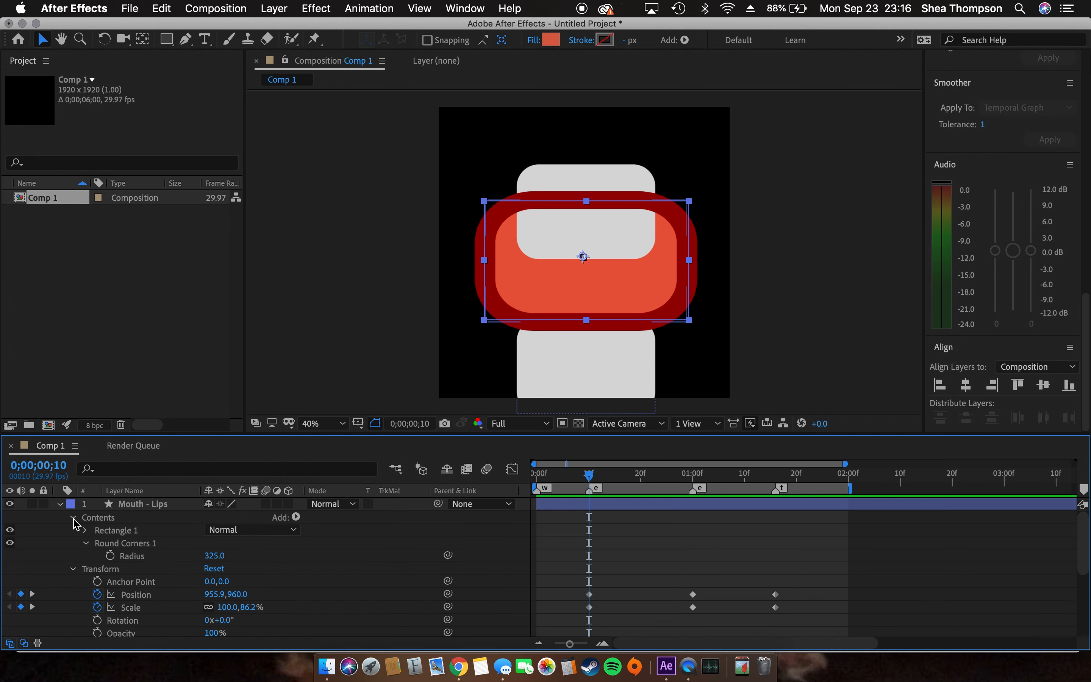
{"action": "left_click", "coordinate": [111, 555]}
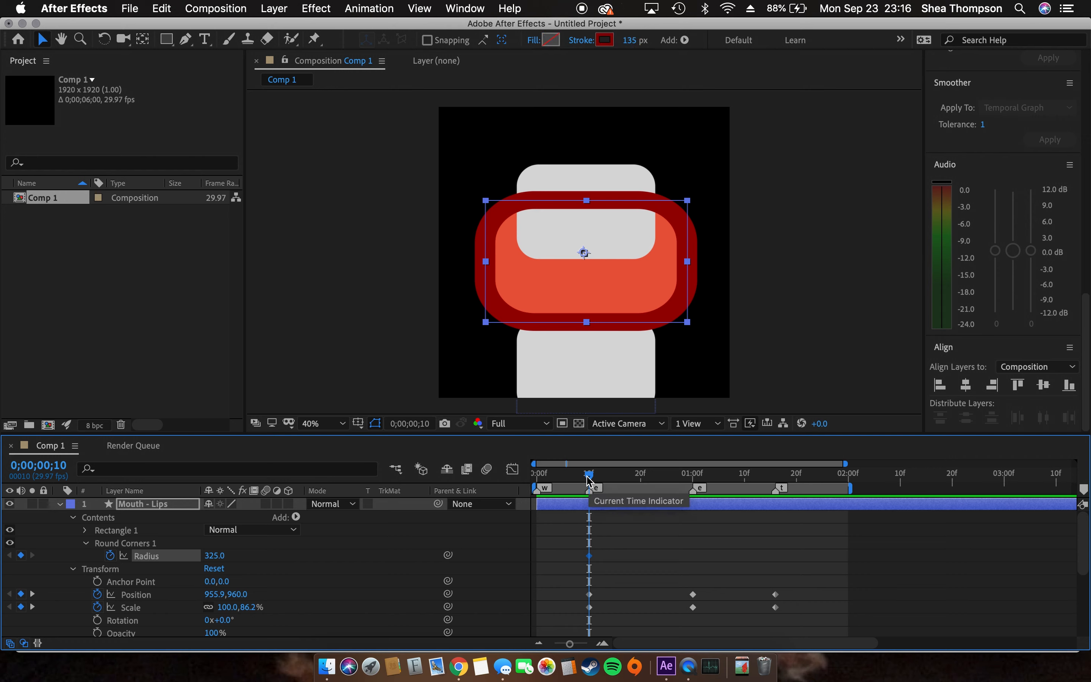
Add Radius, Position and Scale keyframes at 0;00;00;00 on the Mouth - Lips layer.
{"action": "left_click_drag", "start_coordinate": [588, 478], "coordinate": [537, 474]}
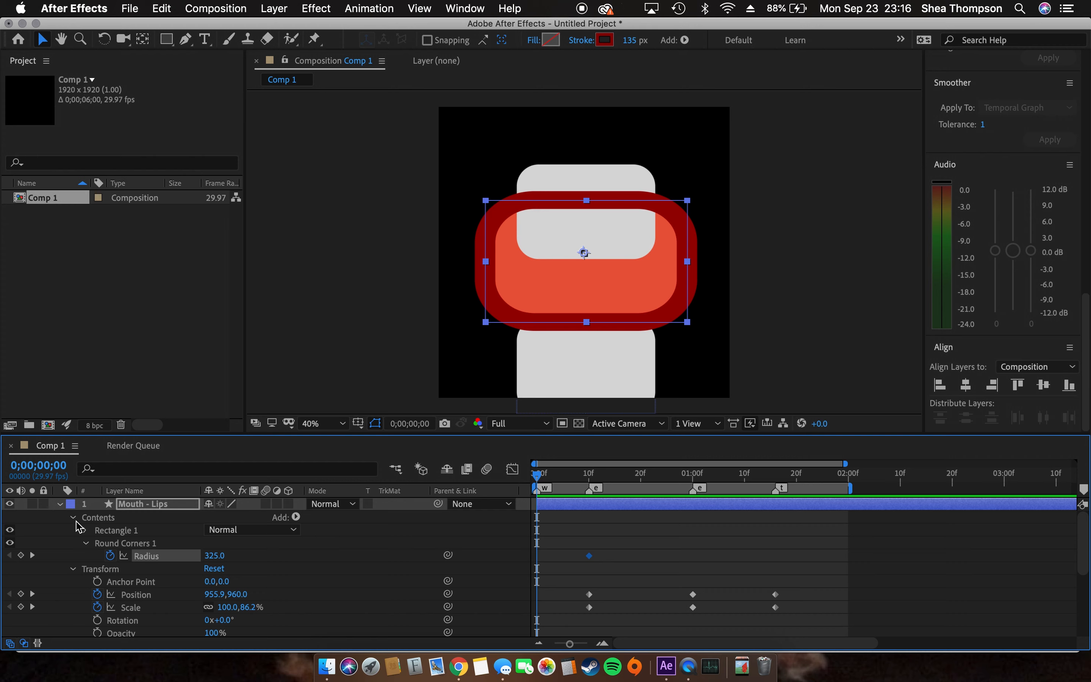
{"action": "left_click", "coordinate": [21, 555]}
{"action": "left_click", "coordinate": [21, 595]}
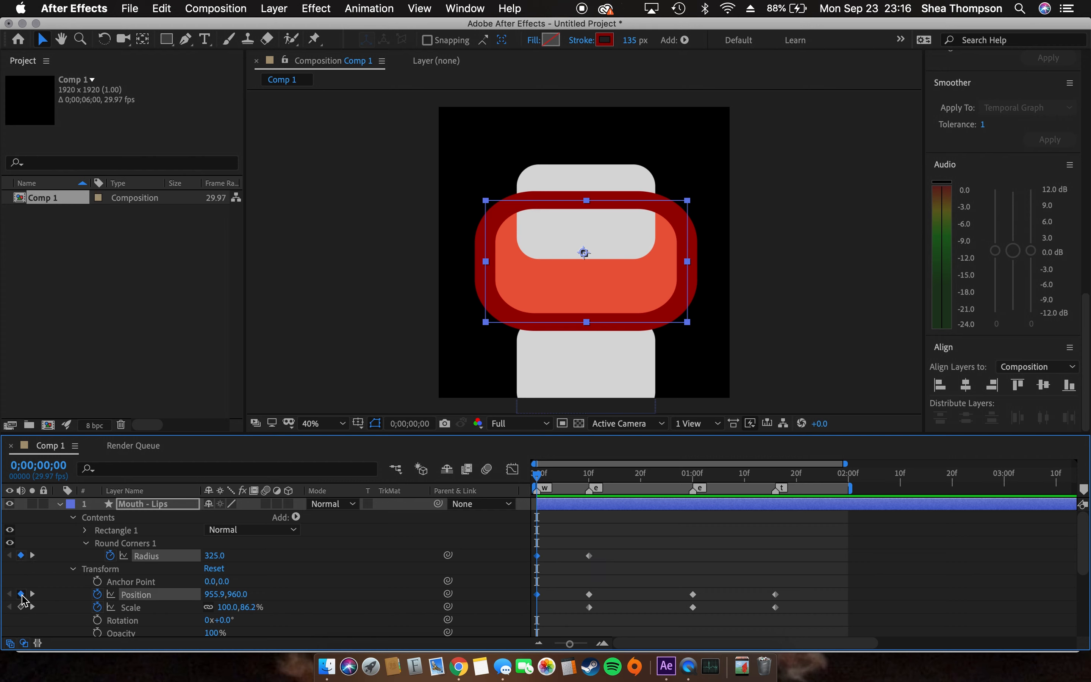
{"action": "left_click", "coordinate": [21, 606]}
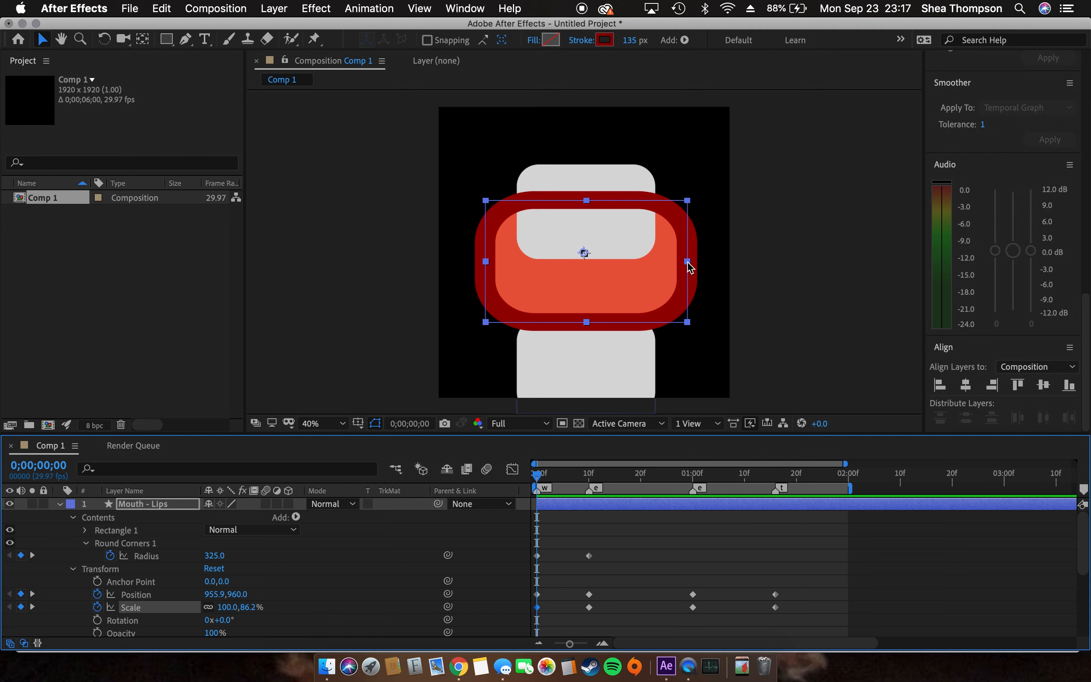
Shape the lips into a narrow oval at 0;00;00;00 with Scale 51.0, 86.2% and corner Radius 666, then collapse the open layers.
{"action": "left_click_drag", "start_coordinate": [688, 266], "coordinate": [638, 267]}
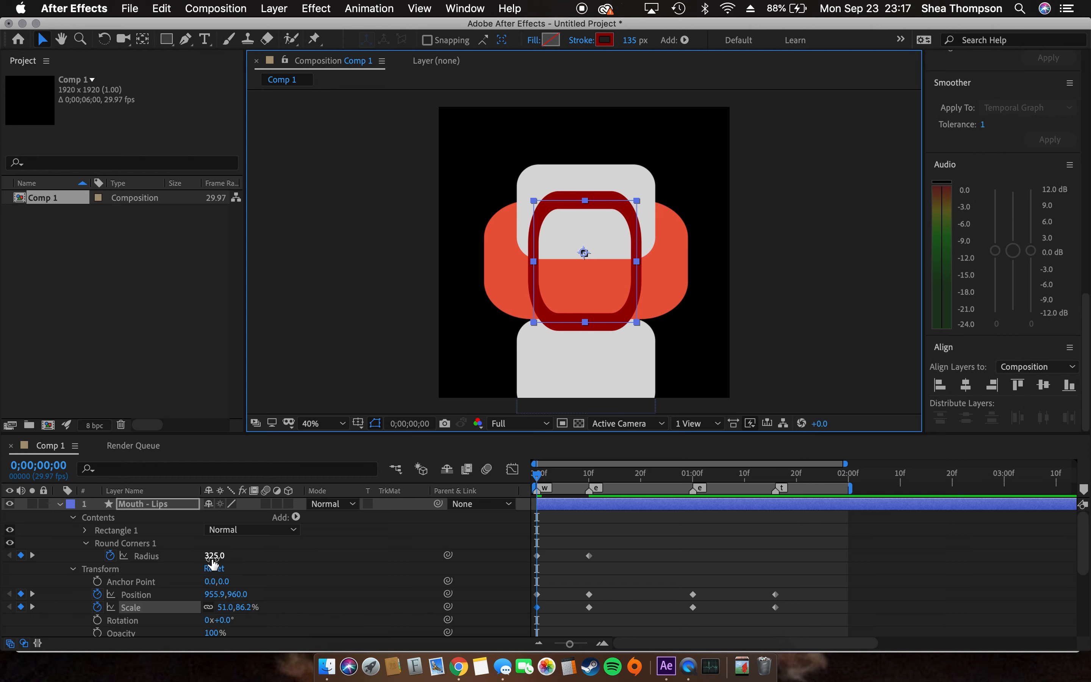
{"action": "left_click_drag", "start_coordinate": [214, 561], "coordinate": [492, 579]}
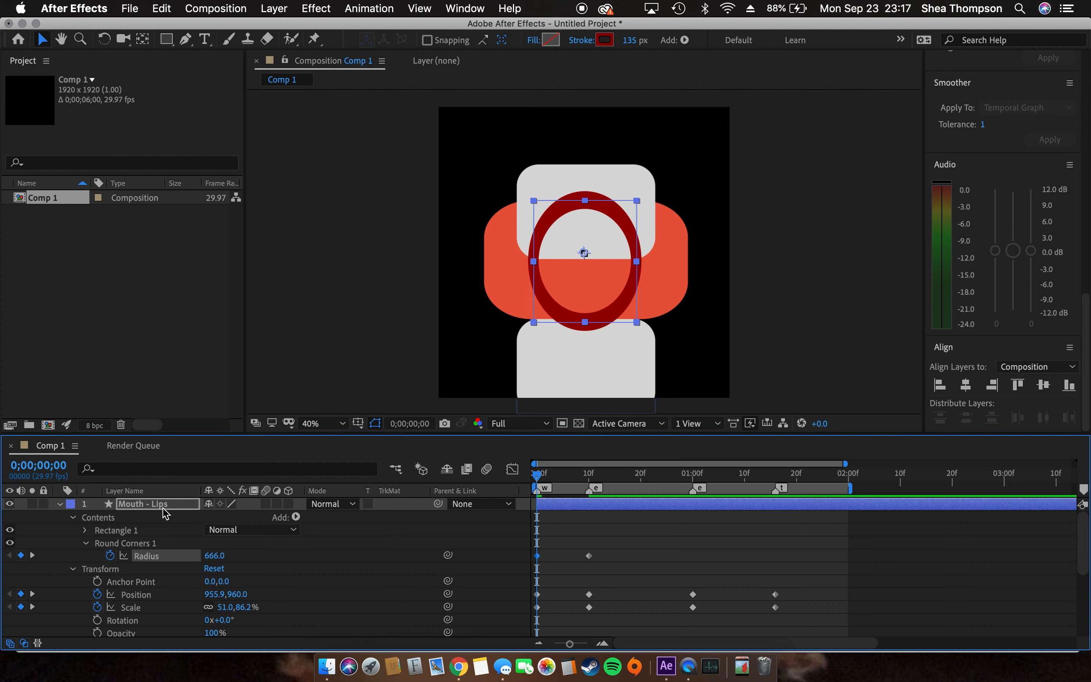
{"action": "left_click", "coordinate": [62, 504]}
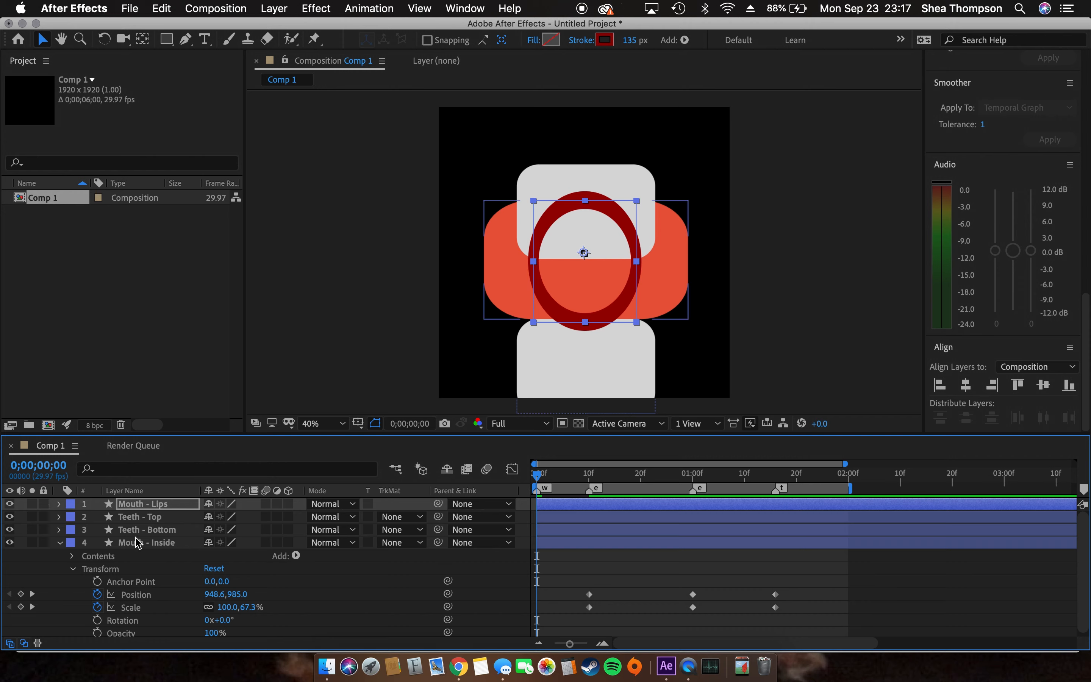
{"action": "left_click", "coordinate": [60, 543]}
Keyframe the Teeth - Top layer's Position at 0;00;00;00, raising the teeth to 965.2, 645 above the lips' opening.
{"action": "left_click", "coordinate": [60, 517]}
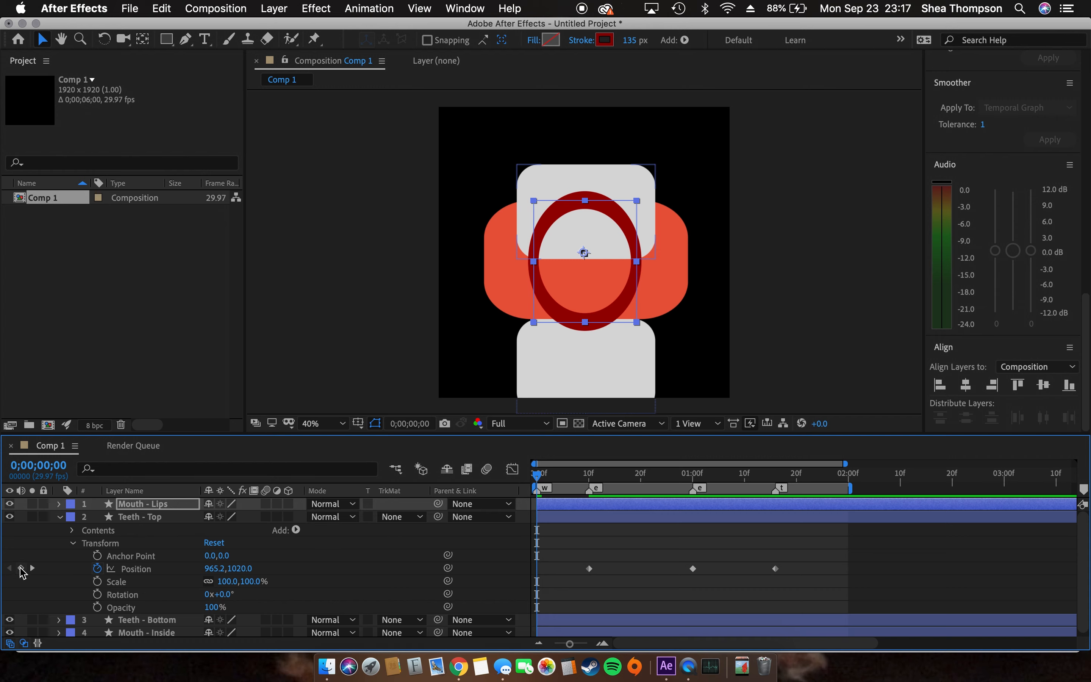
{"action": "left_click", "coordinate": [21, 568]}
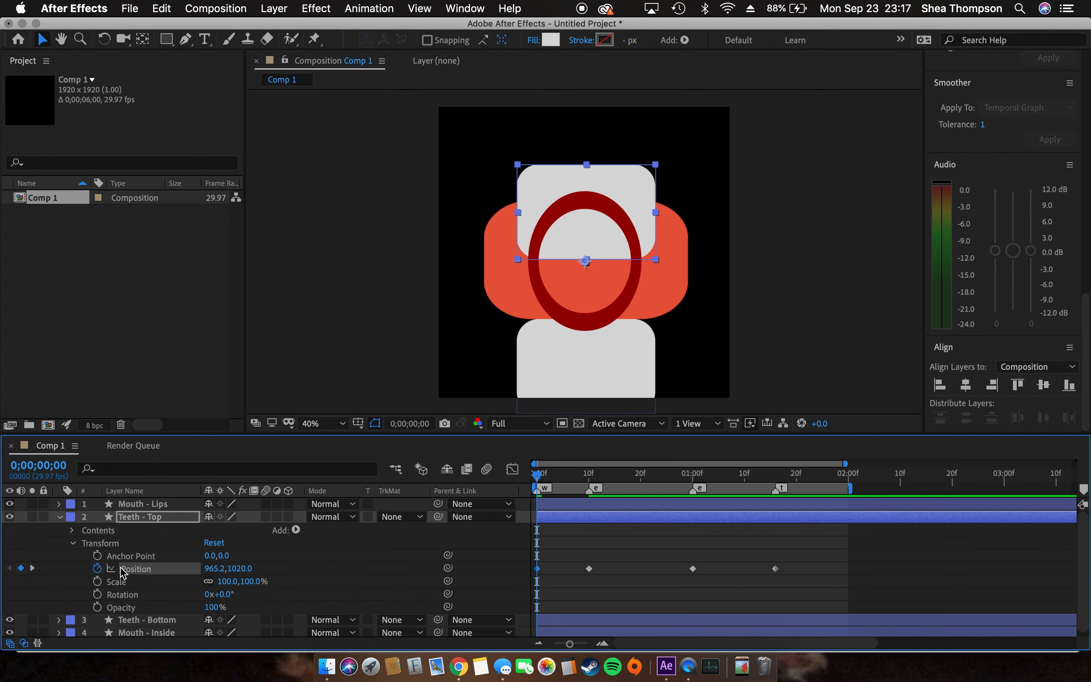
{"action": "key", "text": "Up"}
{"action": "key", "text": "Up"}
{"action": "key", "text": "Up"}
{"action": "key", "text": "Up"}
{"action": "key", "text": "Up"}
{"action": "key", "text": "Up"}
{"action": "key", "text": "Up"}
{"action": "key", "text": "Up"}
{"action": "key", "text": "Up"}
{"action": "key", "text": "Up"}
{"action": "key", "text": "Up"}
{"action": "key", "text": "Up"}
{"action": "key", "text": "Up"}
{"action": "key", "text": "Up"}
{"action": "key", "text": "Up"}
{"action": "key", "text": "Up"}
{"action": "key", "text": "Up"}
{"action": "key", "text": "Up"}
{"action": "key", "text": "Up"}
{"action": "key", "text": "Up"}
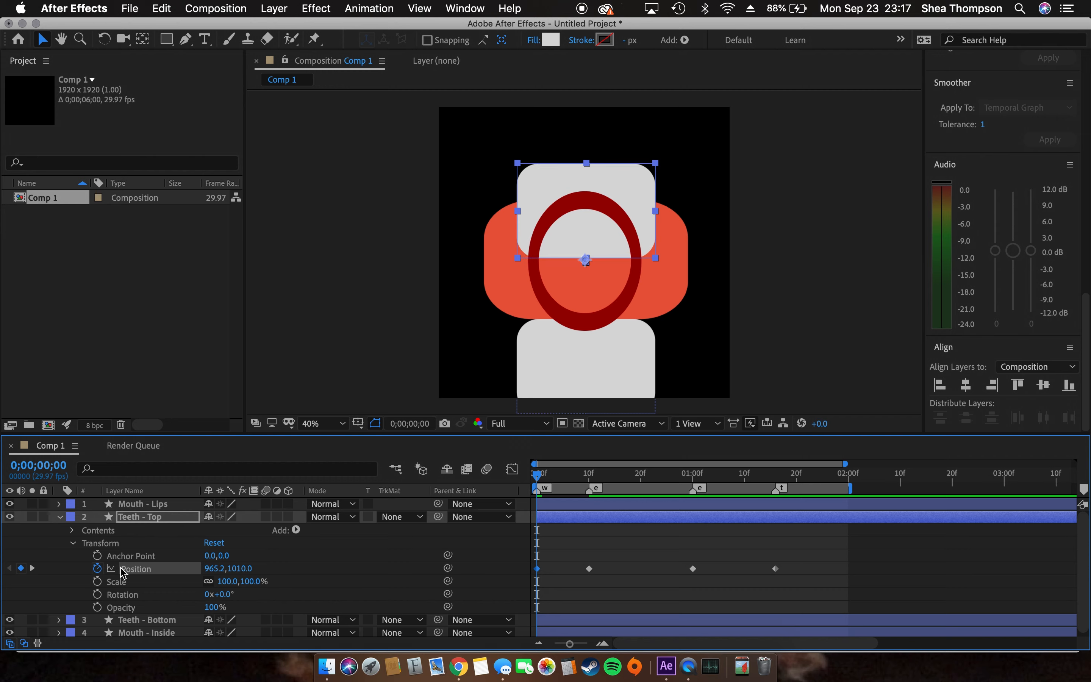
{"action": "key", "text": "Up"}
{"action": "key", "text": "Up"}
{"action": "key", "text": "Up"}
{"action": "key", "text": "Up"}
{"action": "key", "text": "Up"}
{"action": "key", "text": "Up"}
{"action": "key", "text": "Up"}
{"action": "key", "text": "Up"}
{"action": "key", "text": "Up"}
{"action": "key", "text": "Up"}
{"action": "key", "text": "Up"}
{"action": "key", "text": "Up"}
{"action": "key", "text": "Up"}
{"action": "key", "text": "Up"}
{"action": "key", "text": "Up"}
{"action": "key", "text": "Up"}
{"action": "key", "text": "Up"}
{"action": "key", "text": "Up"}
{"action": "key", "text": "Up"}
{"action": "key", "text": "Up"}
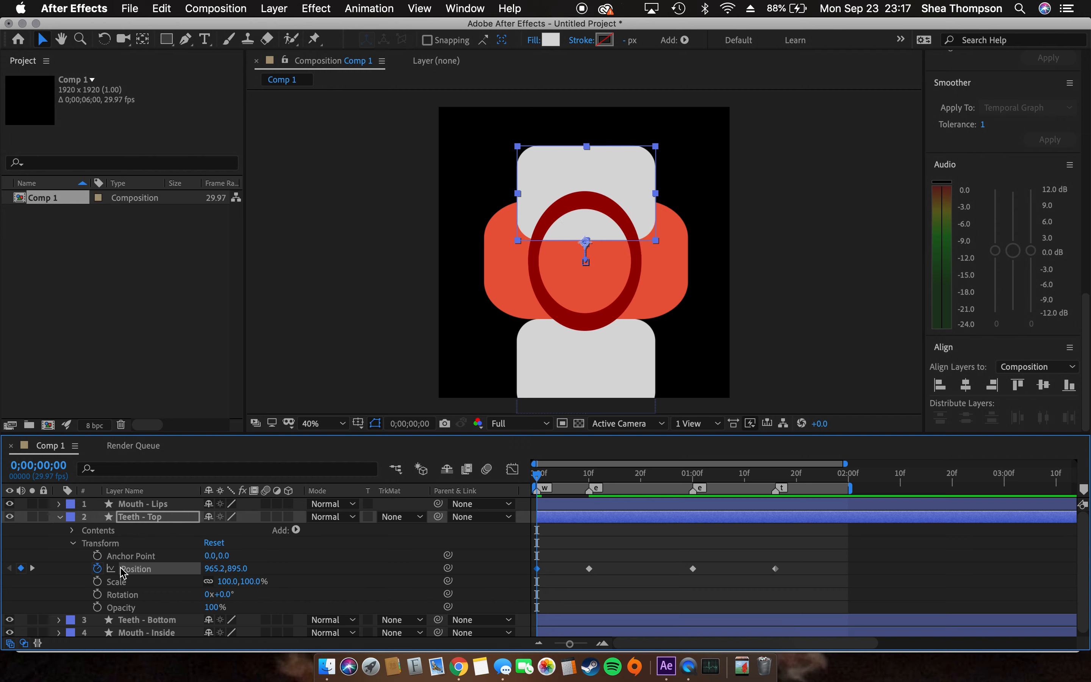
{"action": "key", "text": "Up"}
{"action": "key", "text": "Up"}
{"action": "key", "text": "Up"}
{"action": "key", "text": "Up"}
{"action": "key", "text": "Up"}
{"action": "key", "text": "Up"}
{"action": "key", "text": "Up"}
{"action": "key", "text": "Up"}
{"action": "key", "text": "Up"}
{"action": "key", "text": "Up"}
{"action": "key", "text": "Up"}
{"action": "key", "text": "Up"}
{"action": "key", "text": "Up"}
{"action": "key", "text": "Up"}
{"action": "key", "text": "Up"}
{"action": "key", "text": "Up"}
{"action": "key", "text": "Up"}
{"action": "key", "text": "Up"}
{"action": "key", "text": "Up"}
{"action": "key", "text": "Up"}
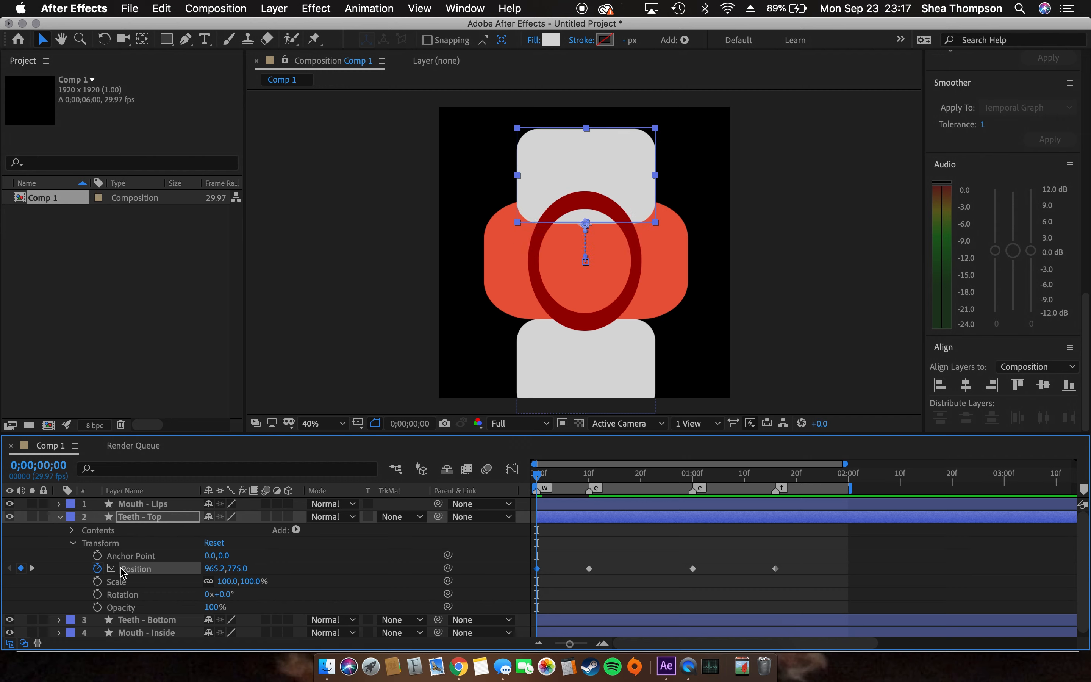
{"action": "key", "text": "Up"}
{"action": "key", "text": "Up"}
{"action": "key", "text": "Up"}
{"action": "key", "text": "Up"}
{"action": "key", "text": "Up"}
{"action": "key", "text": "Up"}
{"action": "key", "text": "Up"}
{"action": "key", "text": "Up"}
{"action": "key", "text": "Up"}
{"action": "key", "text": "Up"}
{"action": "key", "text": "Up"}
{"action": "key", "text": "Up"}
{"action": "key", "text": "Up"}
{"action": "key", "text": "Up"}
{"action": "key", "text": "Up"}
{"action": "key", "text": "Up"}
{"action": "key", "text": "Up"}
{"action": "key", "text": "Up"}
{"action": "key", "text": "Up"}
{"action": "key", "text": "Up"}
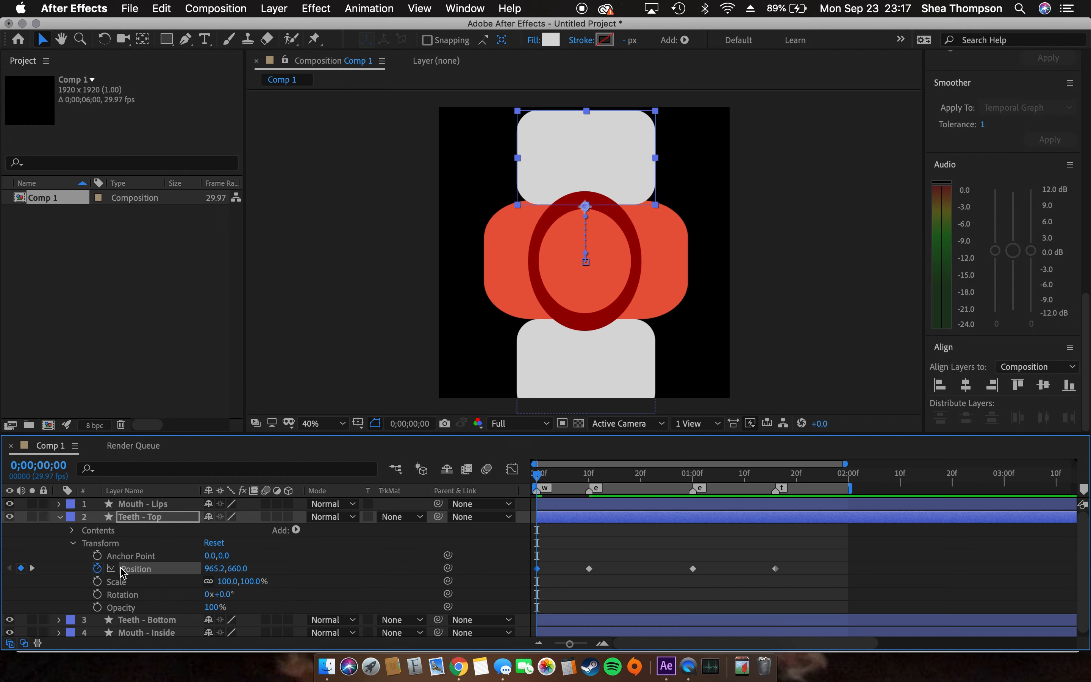
{"action": "key", "text": "Up"}
{"action": "key", "text": "Up"}
{"action": "key", "text": "Up"}
{"action": "key", "text": "Up"}
{"action": "key", "text": "Up"}
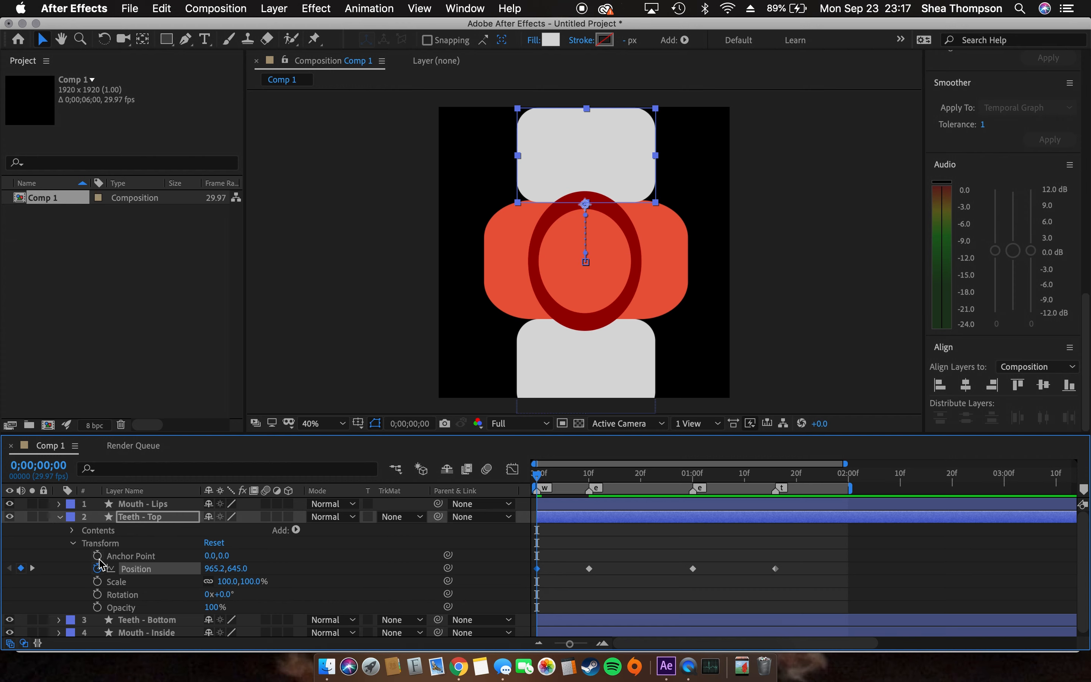
{"action": "left_click", "coordinate": [60, 517]}
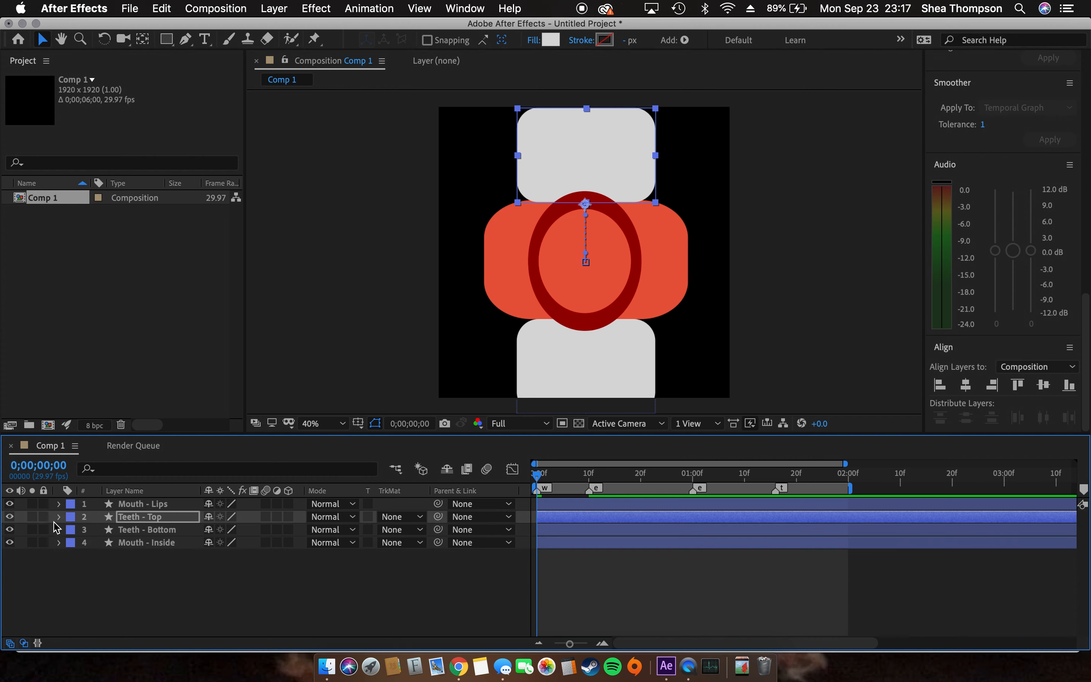
Add a Position keyframe holding the current value at 0;00;00;00 on the Teeth - Bottom layer.
{"action": "left_click", "coordinate": [59, 530]}
{"action": "left_click", "coordinate": [22, 581]}
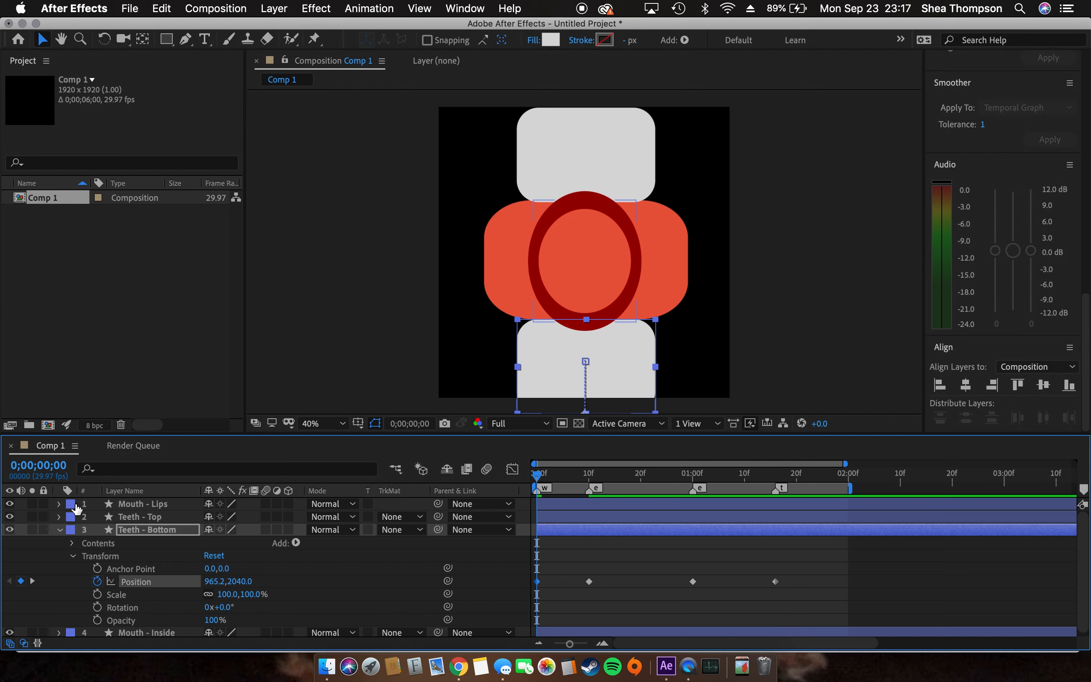
{"action": "left_click", "coordinate": [59, 530]}
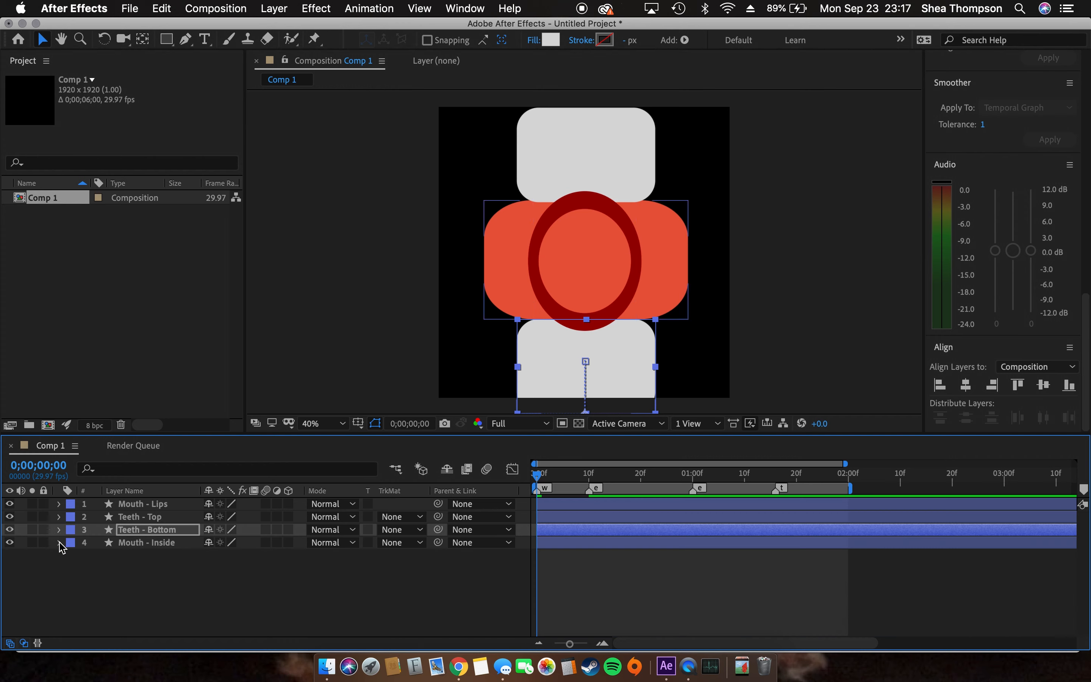
Add Scale and Position keyframes at 0;00;00;00 on the Mouth - Inside layer.
{"action": "left_click", "coordinate": [60, 543]}
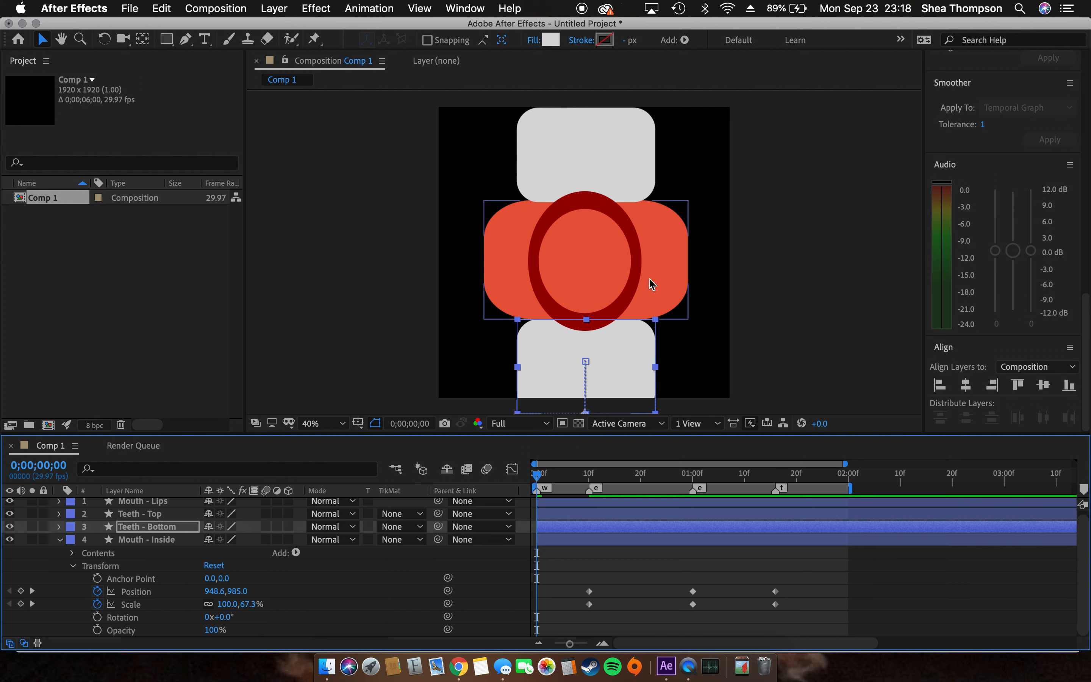
{"action": "left_click", "coordinate": [21, 604]}
{"action": "left_click", "coordinate": [21, 591]}
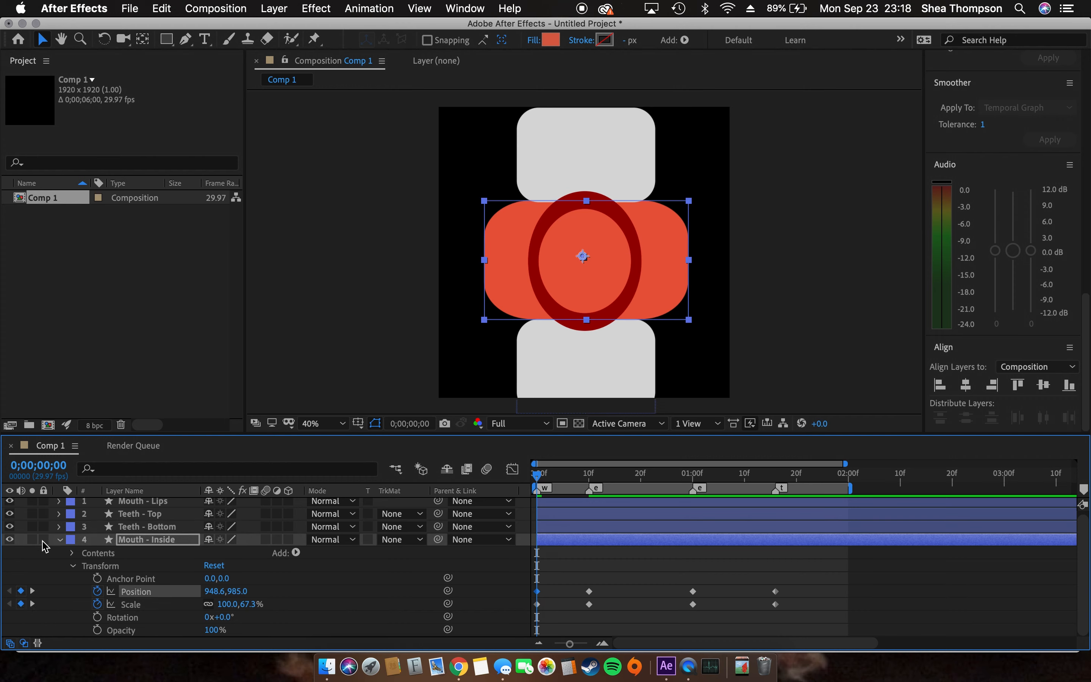
Keyframe the Mouth - Inside layer's Round Corners Radius at 0;00;00;00 and 0;00;00;10, keeping the current value at both times.
{"action": "left_click", "coordinate": [74, 554]}
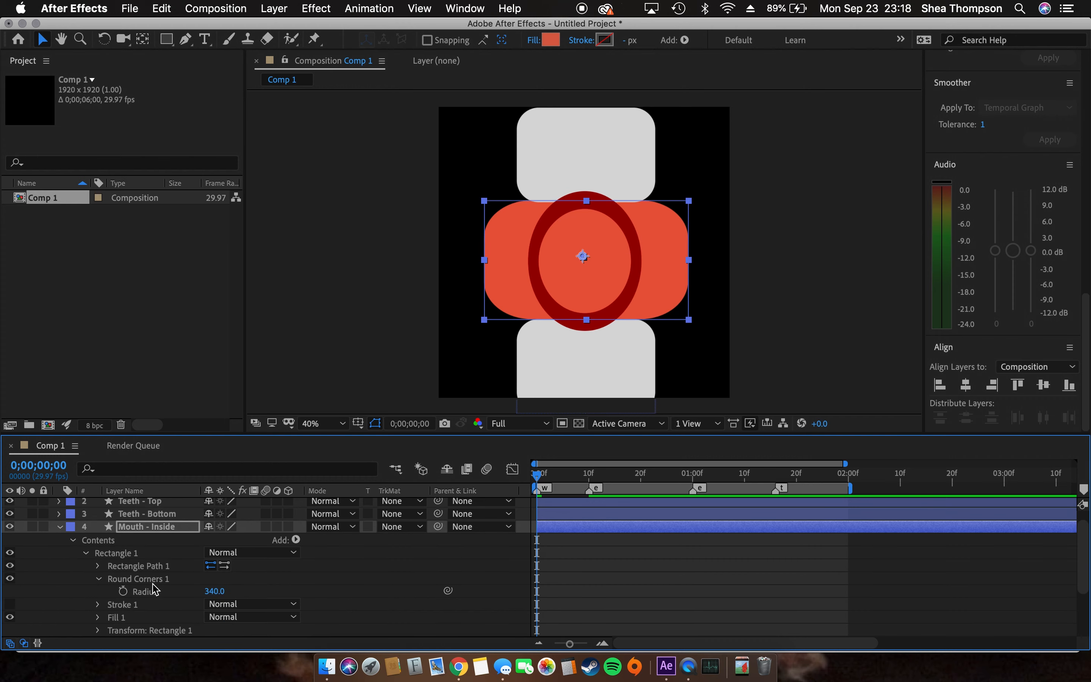
{"action": "left_click", "coordinate": [123, 591]}
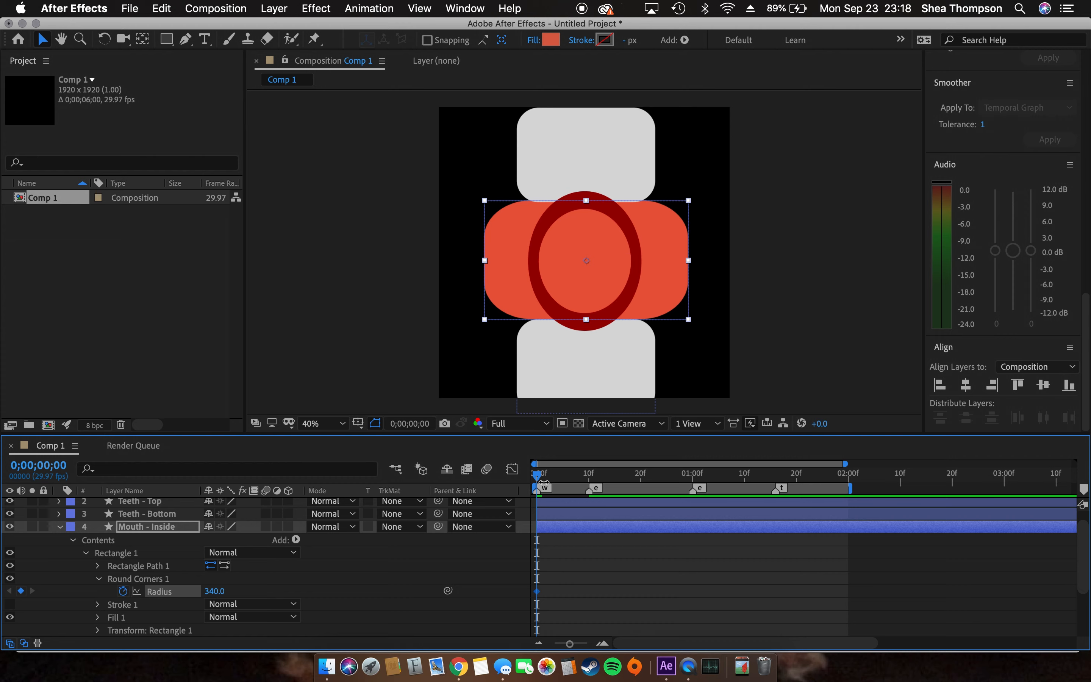
{"action": "left_click_drag", "start_coordinate": [537, 478], "coordinate": [590, 505]}
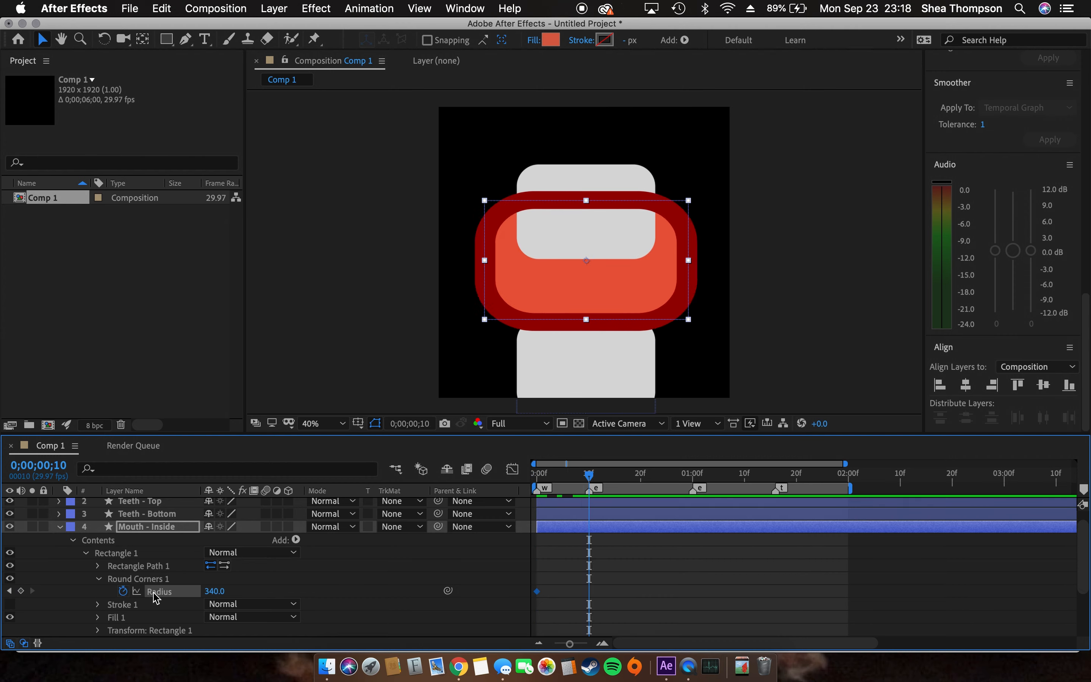
{"action": "left_click", "coordinate": [21, 592]}
Narrow Rectangle 1 of the Mouth - Inside layer to the lips' oval at 0;00;00;00 and set its corner Radius to 558.
{"action": "left_click_drag", "start_coordinate": [593, 481], "coordinate": [537, 478]}
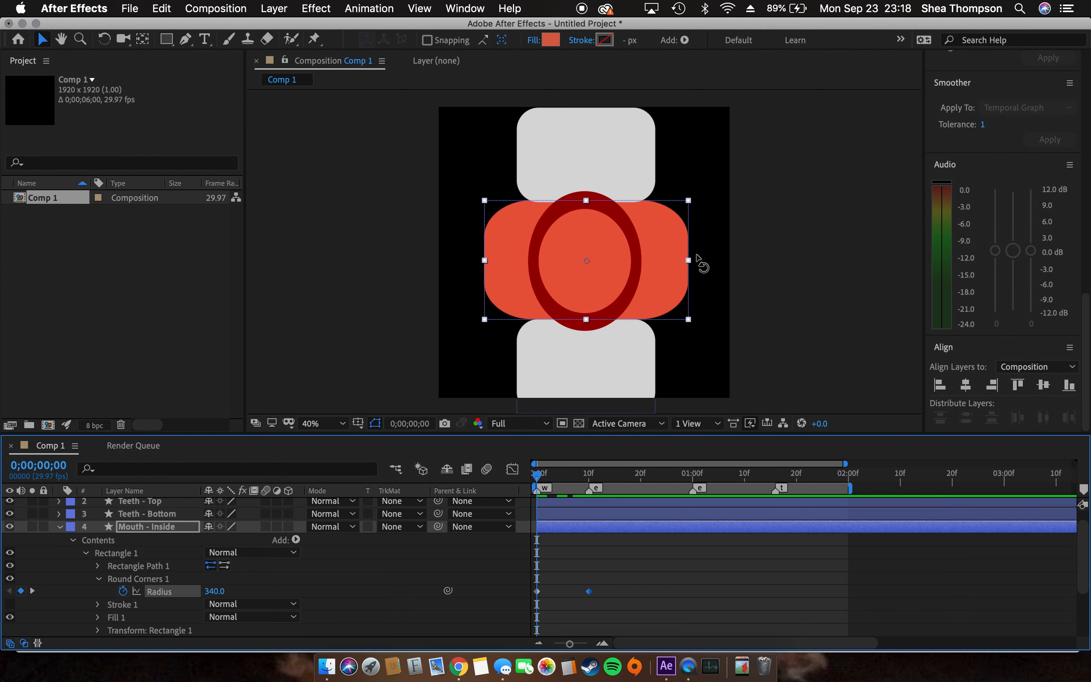
{"action": "left_click_drag", "start_coordinate": [690, 263], "coordinate": [635, 261]}
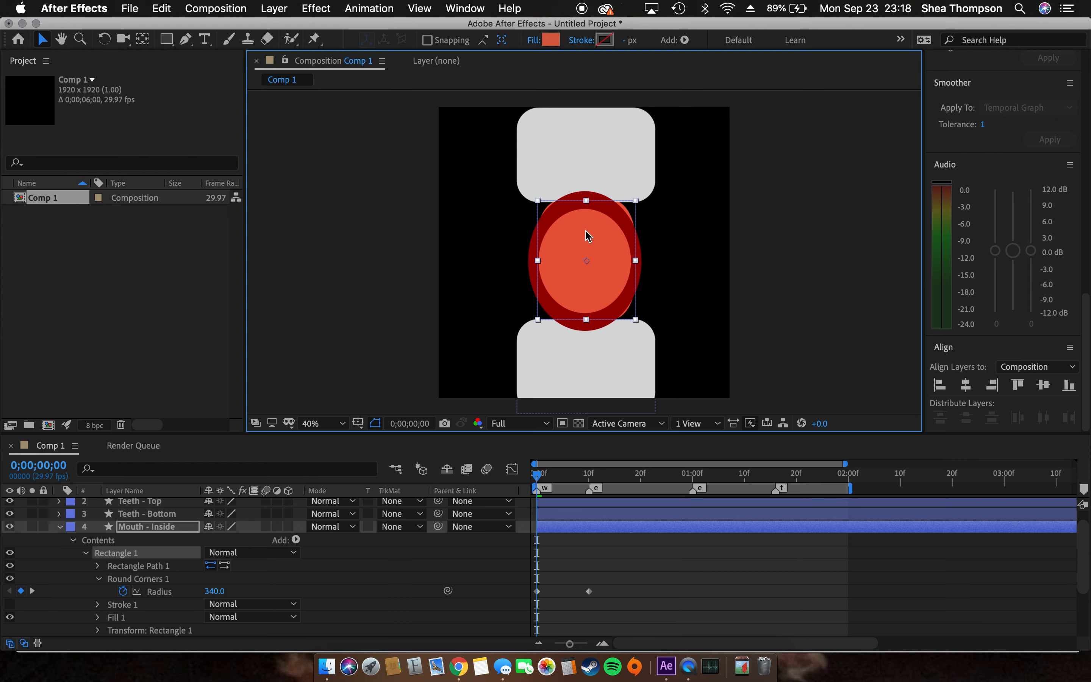
{"action": "left_click_drag", "start_coordinate": [636, 261], "coordinate": [639, 261]}
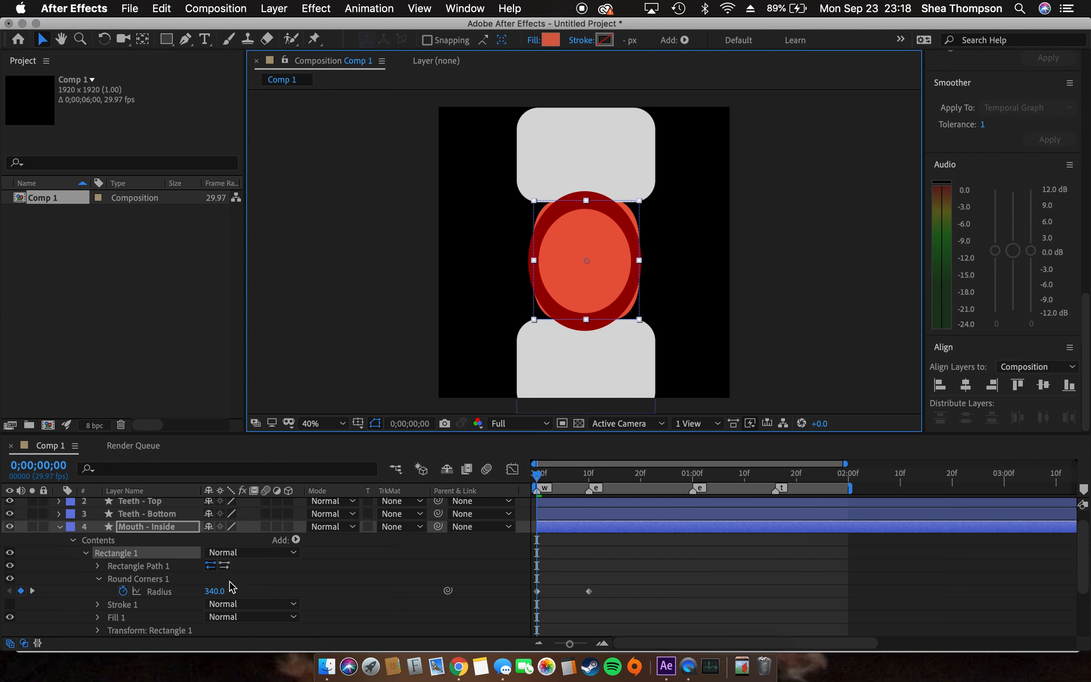
{"action": "left_click_drag", "start_coordinate": [211, 597], "coordinate": [381, 600]}
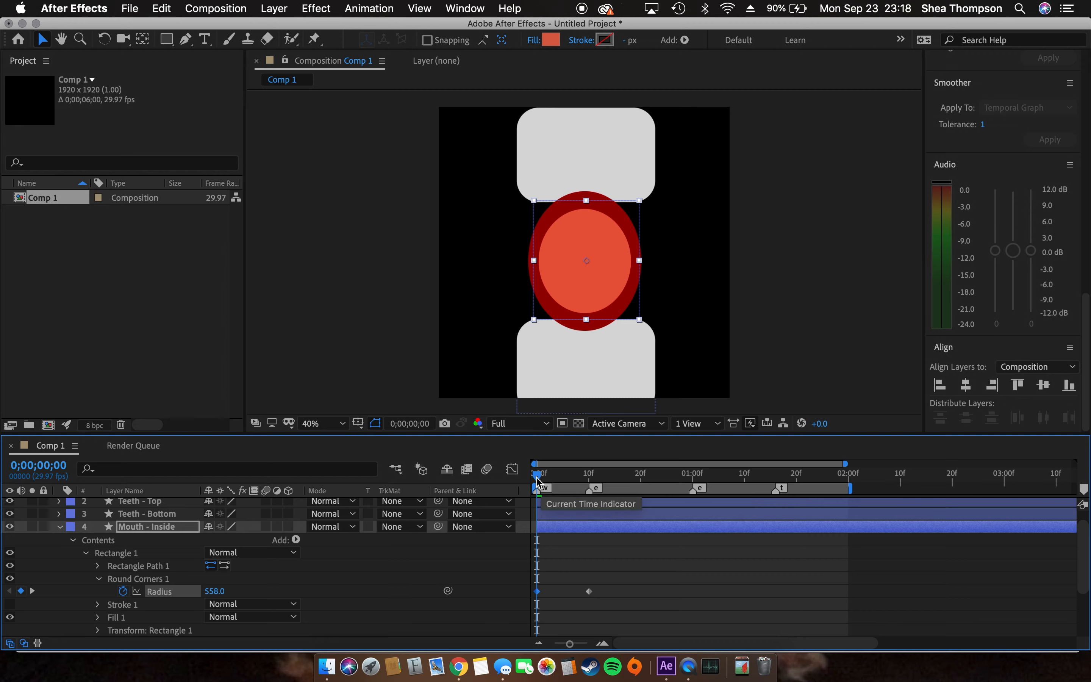
Scrub and play back the mouth animation to review the w, e and t shapes, returning to 0;00;00;00.
{"action": "left_click_drag", "start_coordinate": [538, 477], "coordinate": [591, 500]}
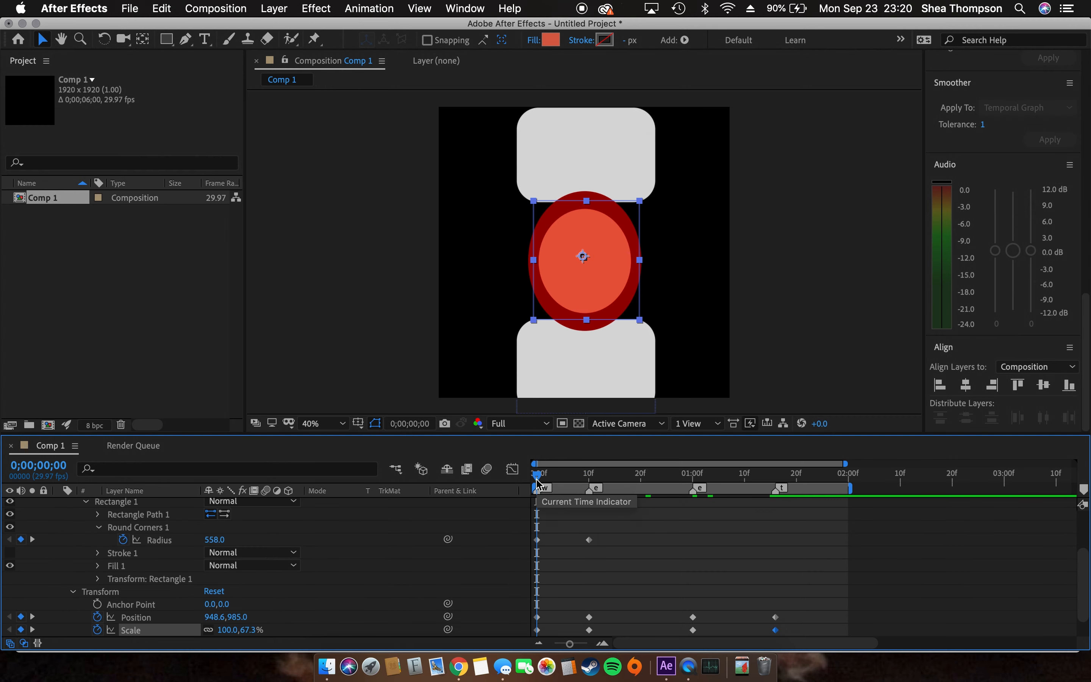
{"action": "left_click_drag", "start_coordinate": [538, 485], "coordinate": [463, 516]}
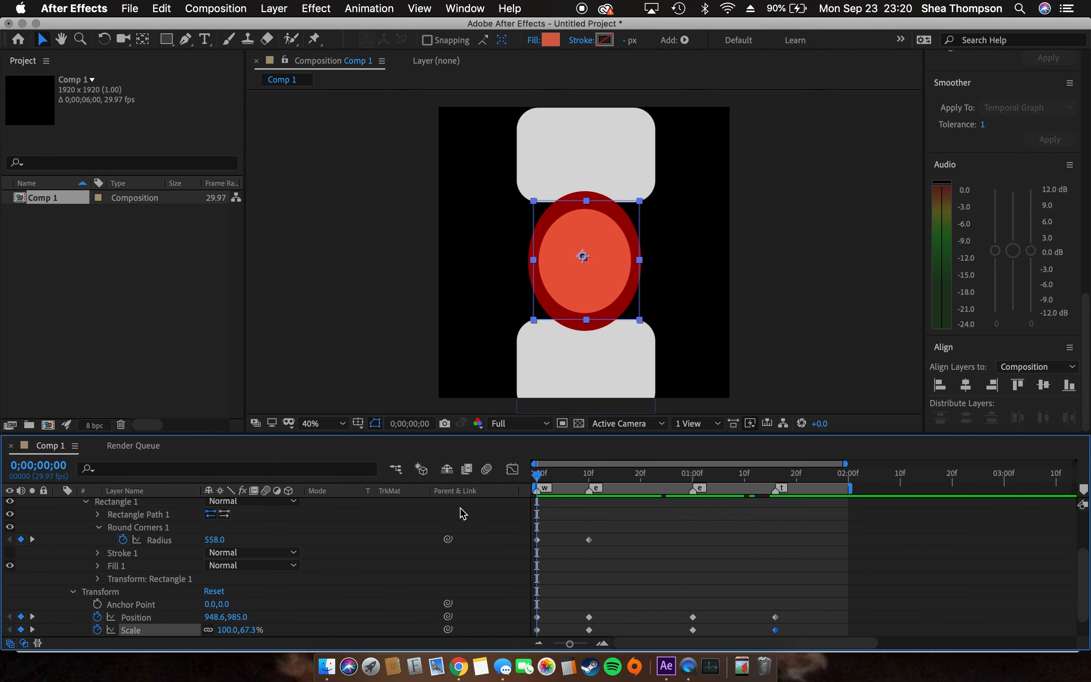
{"action": "key", "text": "space"}
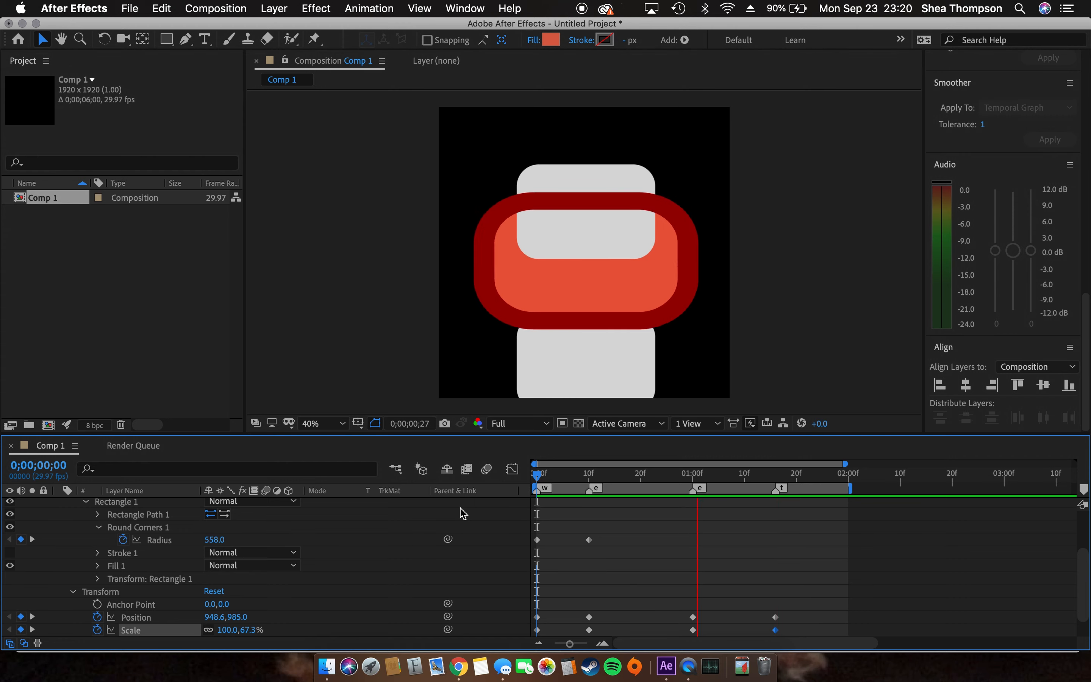
{"action": "key", "text": "space"}
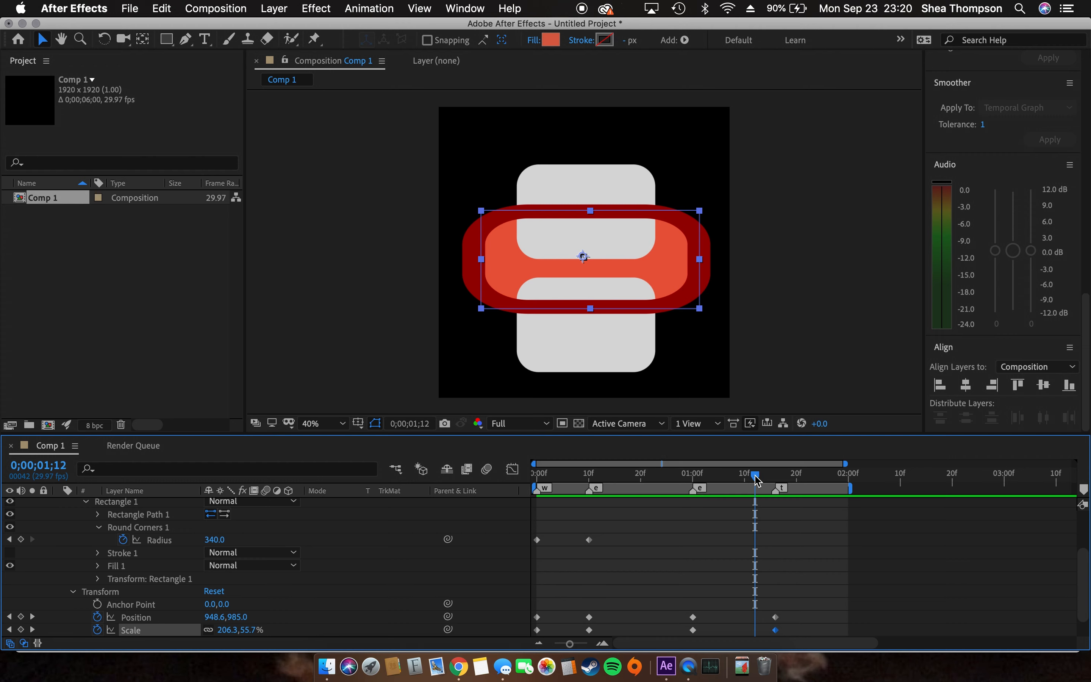
{"action": "key", "text": "space"}
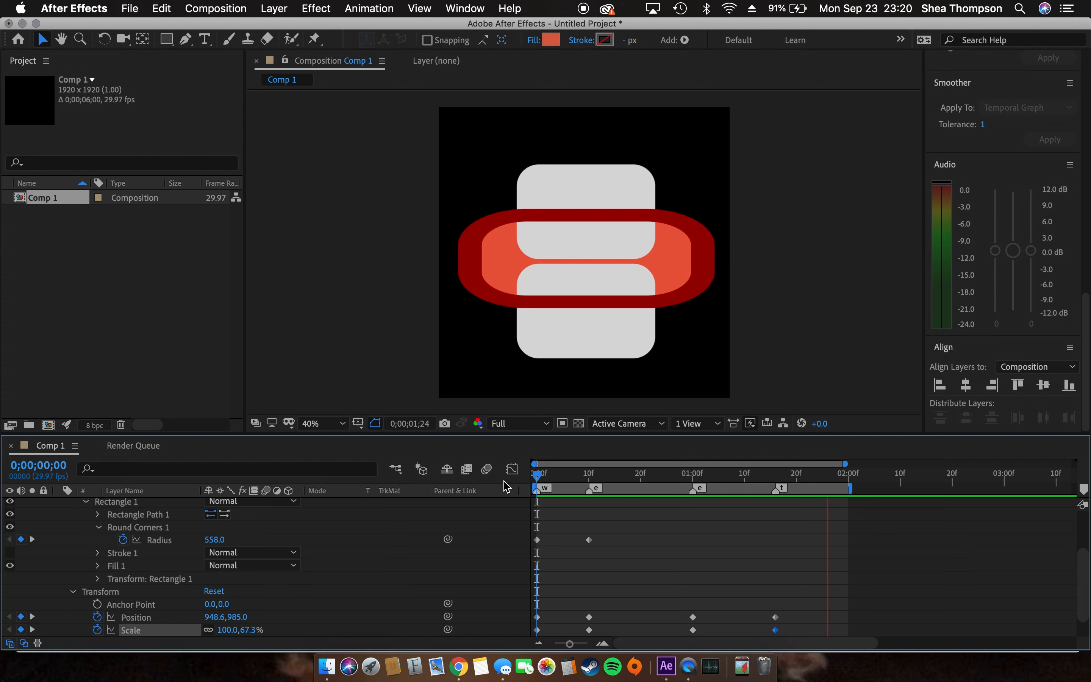
{"action": "key", "text": "space"}
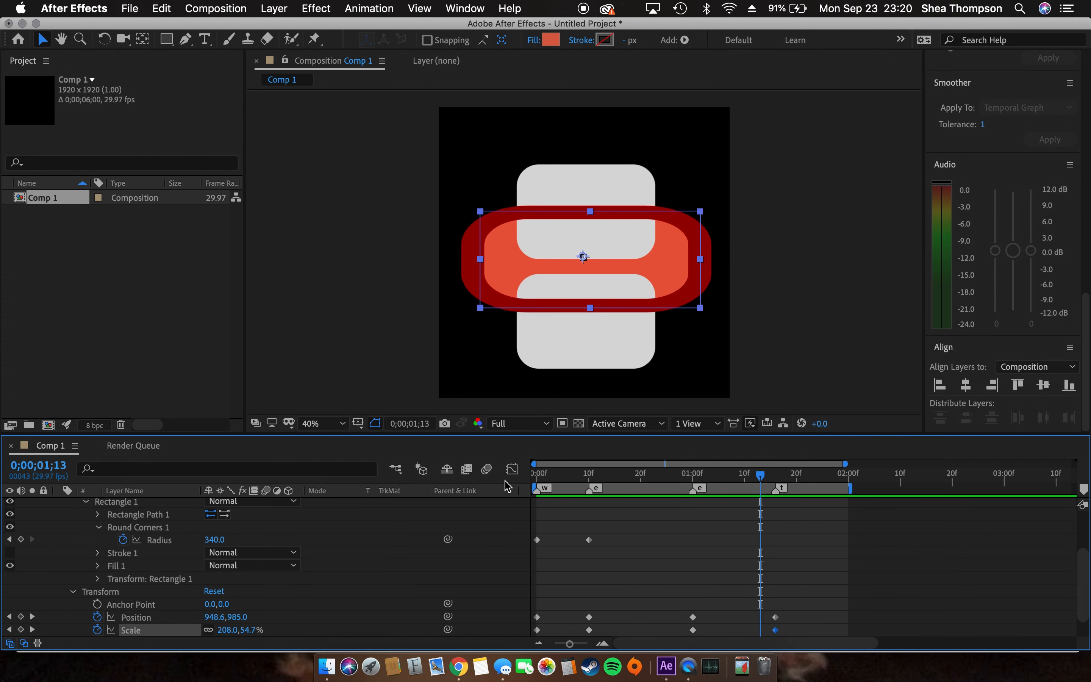
{"action": "left_click_drag", "start_coordinate": [758, 478], "coordinate": [2, 498]}
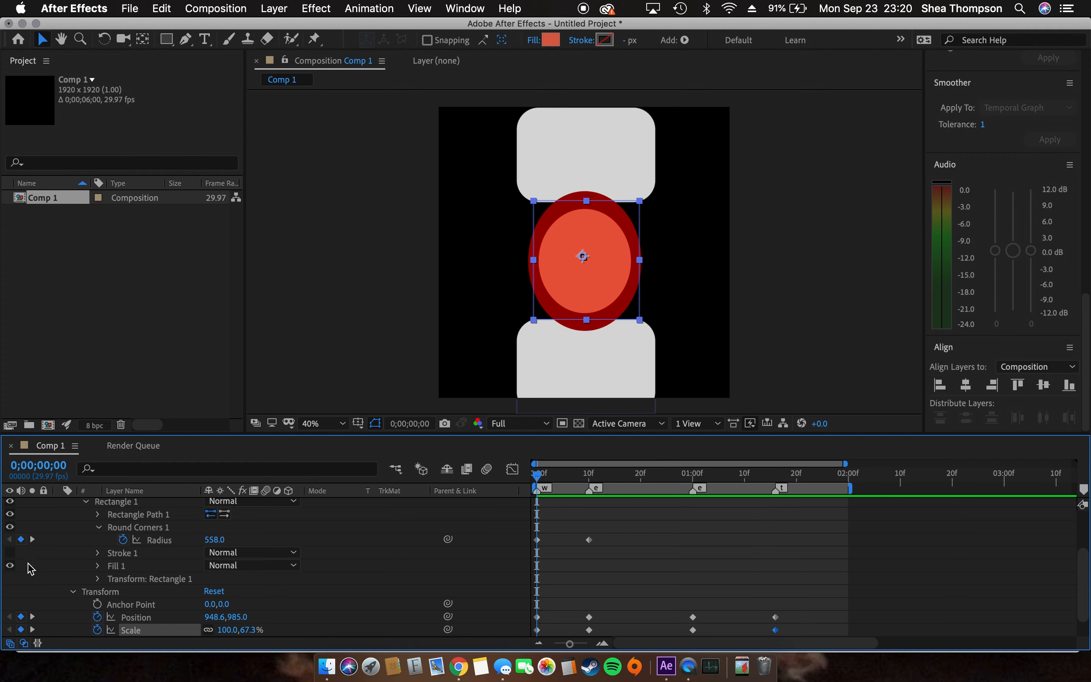
Collapse the Mouth - Inside layer's properties and select the Mouth - Lips layer.
{"action": "scroll", "coordinate": [58, 549], "scroll_direction": "up", "scroll_amount": 5}
{"action": "scroll", "coordinate": [59, 551], "scroll_direction": "right", "scroll_amount": 1}
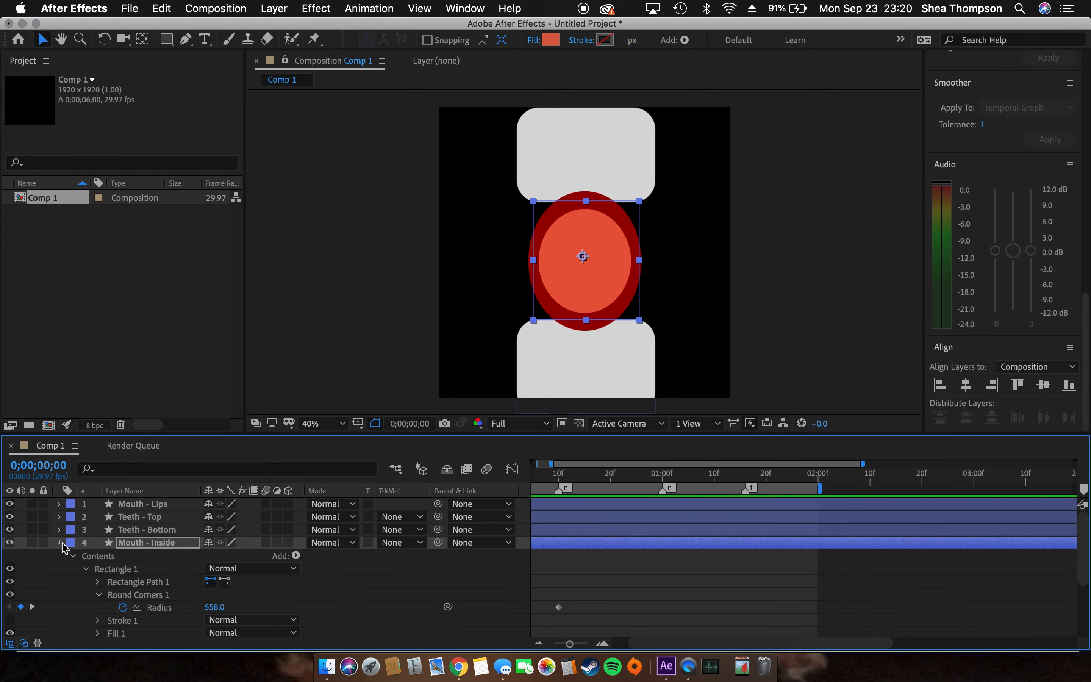
{"action": "left_click", "coordinate": [59, 543]}
{"action": "left_click", "coordinate": [143, 504]}
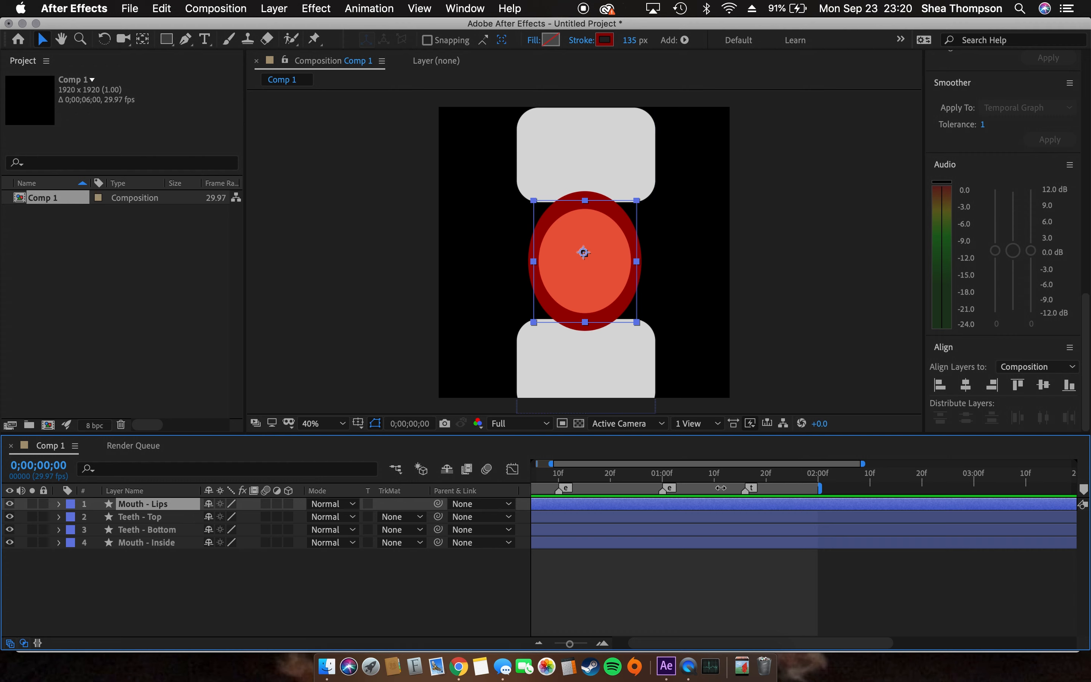
Play back the animation, set the current time to 0;00;01;16 at the t marker and deselect all layers.
{"action": "key", "text": "space"}
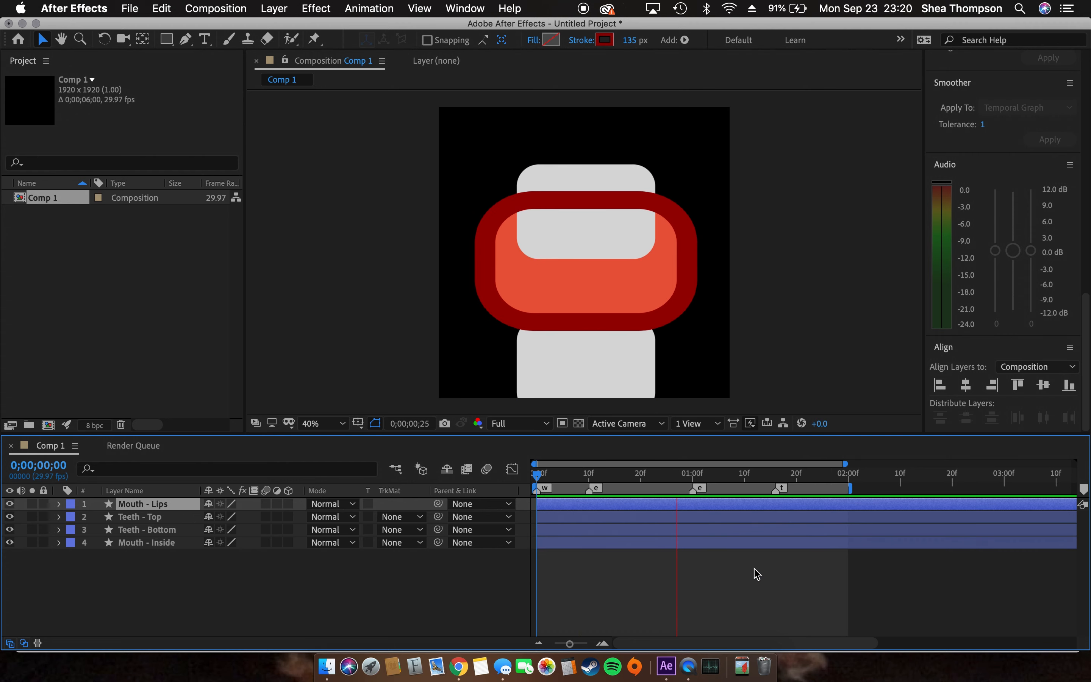
{"action": "key", "text": "space"}
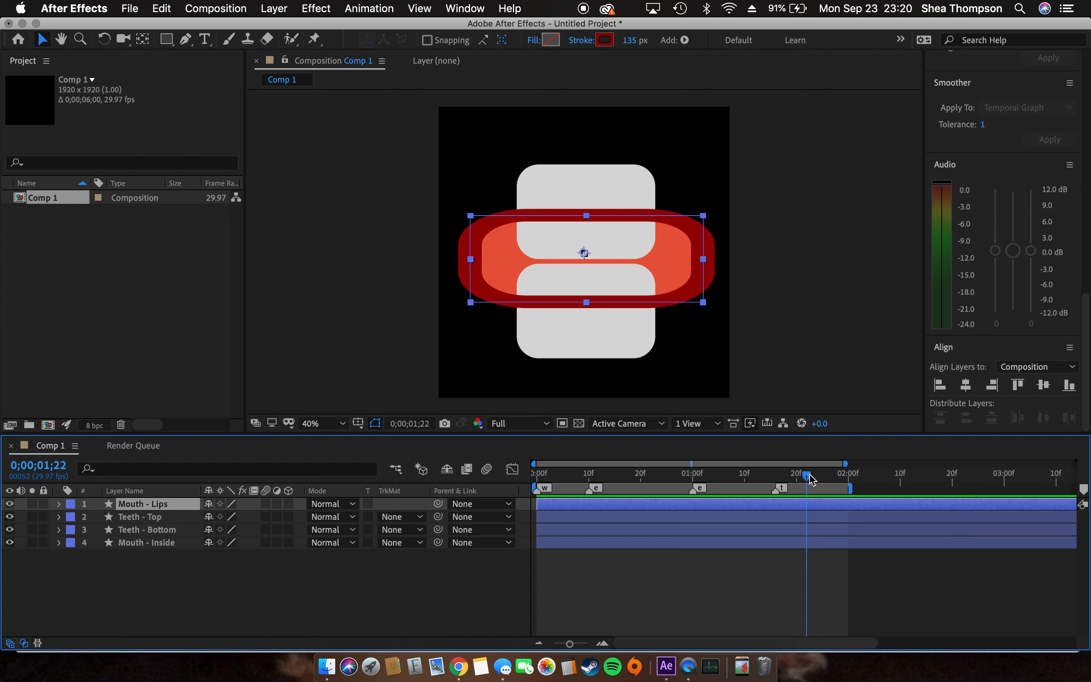
{"action": "left_click_drag", "start_coordinate": [809, 477], "coordinate": [780, 476]}
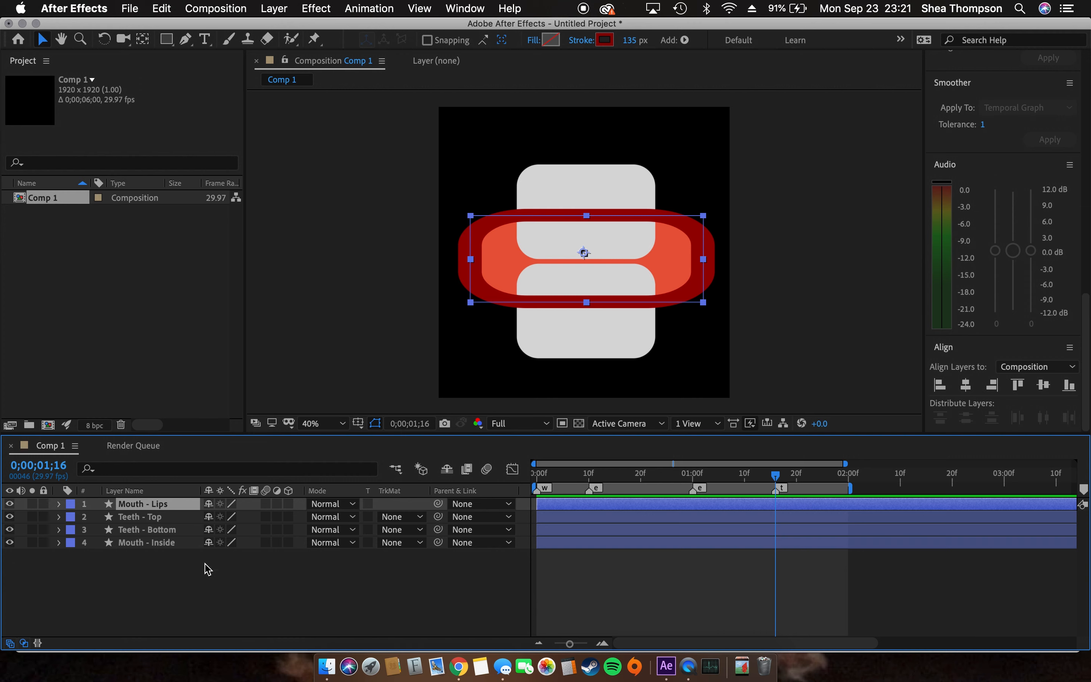
{"action": "left_click", "coordinate": [206, 568]}
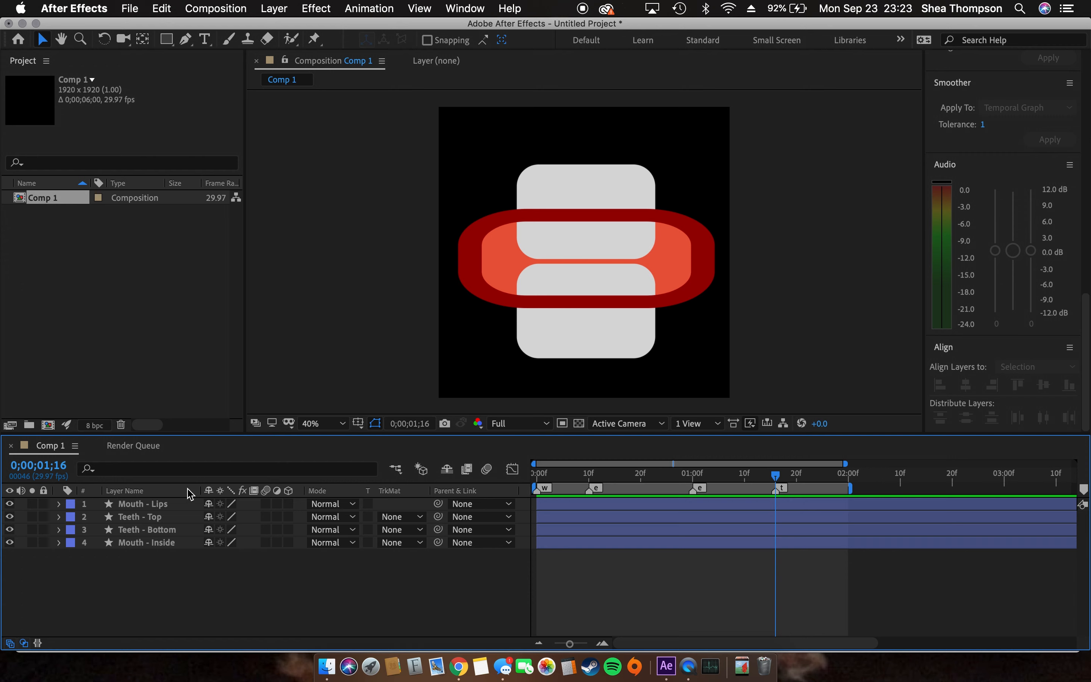
Duplicate the Mouth - Inside layer and give the original an Alpha Matte from the duplicate above it.
{"action": "left_click", "coordinate": [168, 543]}
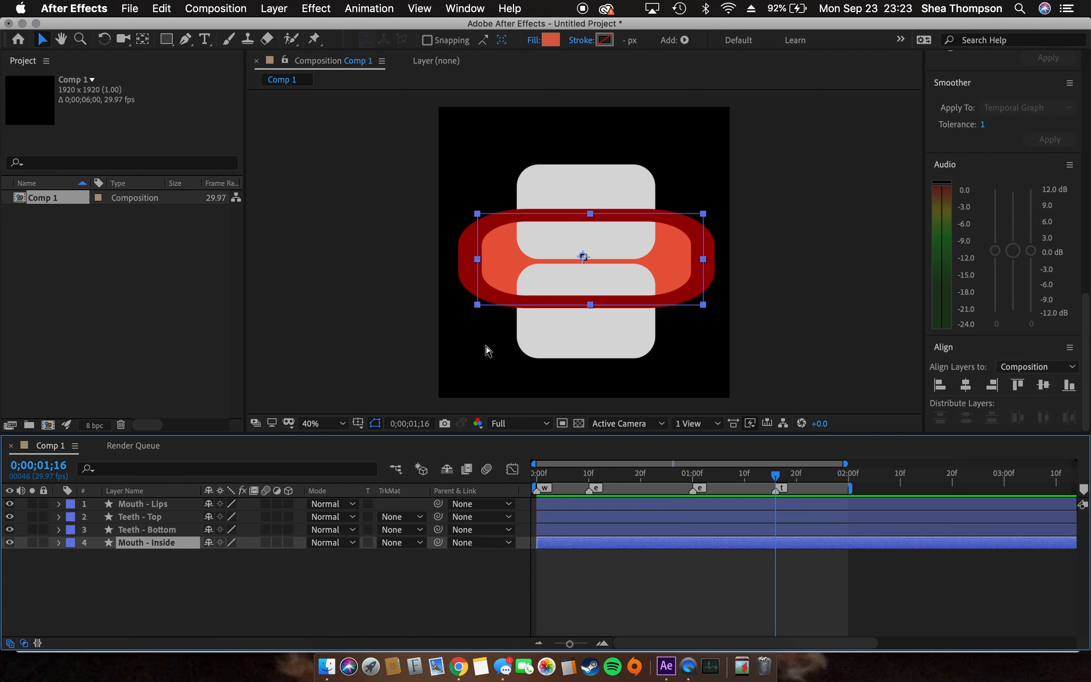
{"action": "key", "text": "super+d"}
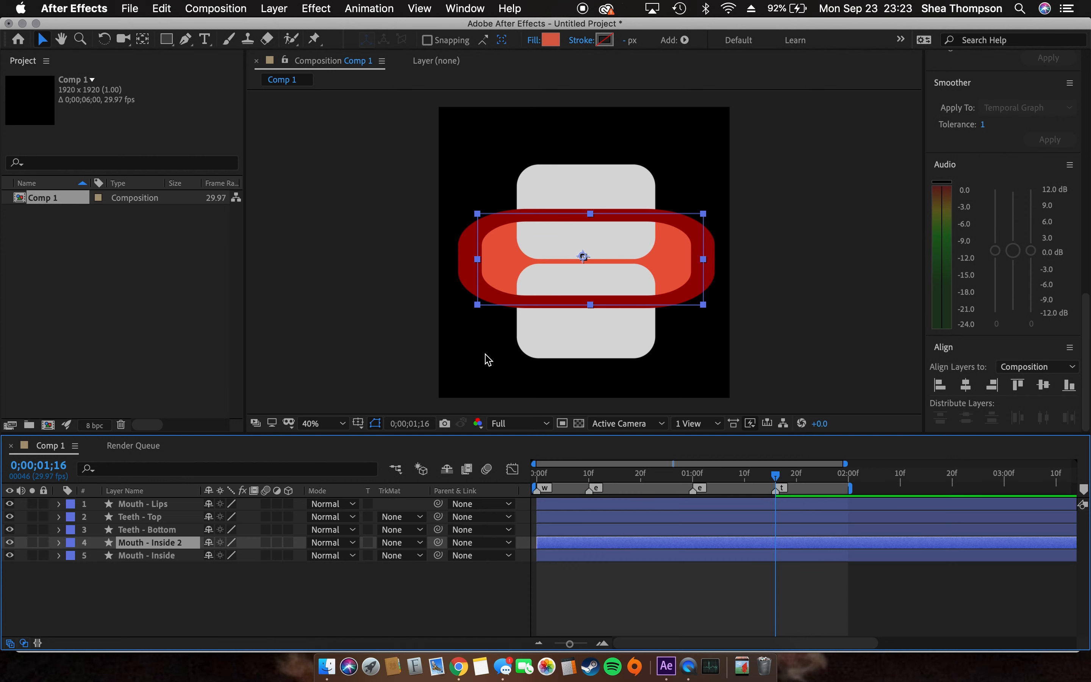
{"action": "left_click", "coordinate": [427, 561]}
{"action": "left_click", "coordinate": [441, 594]}
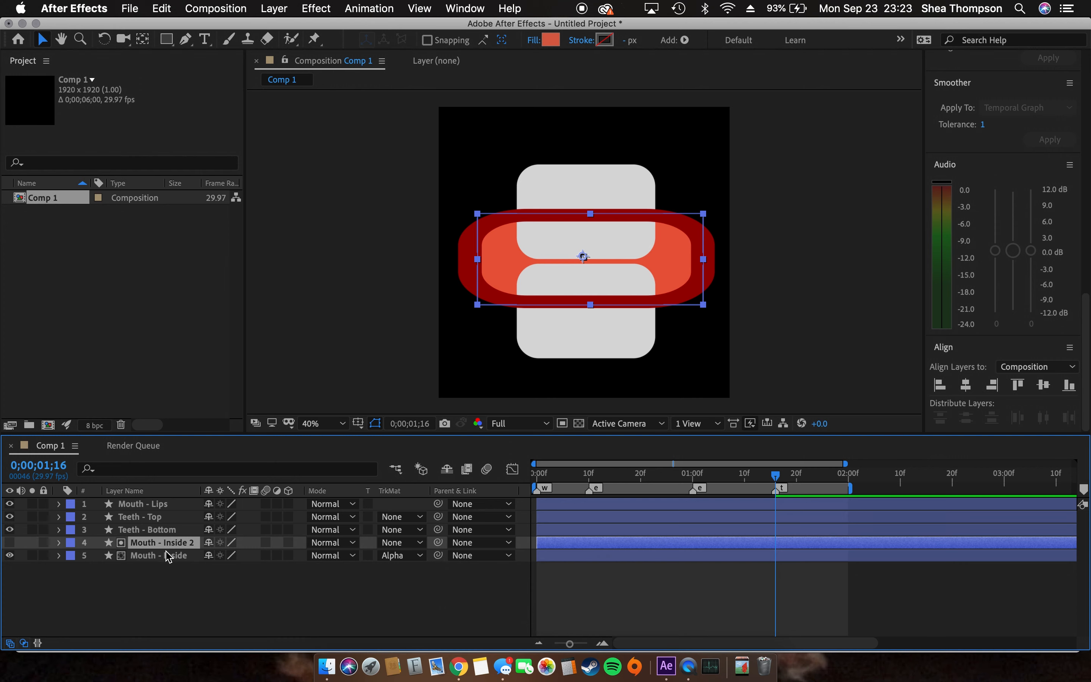
Rename the duplicated Mouth - Inside 2 layer as Mask.
{"action": "right_click", "coordinate": [175, 544]}
{"action": "left_click", "coordinate": [206, 638]}
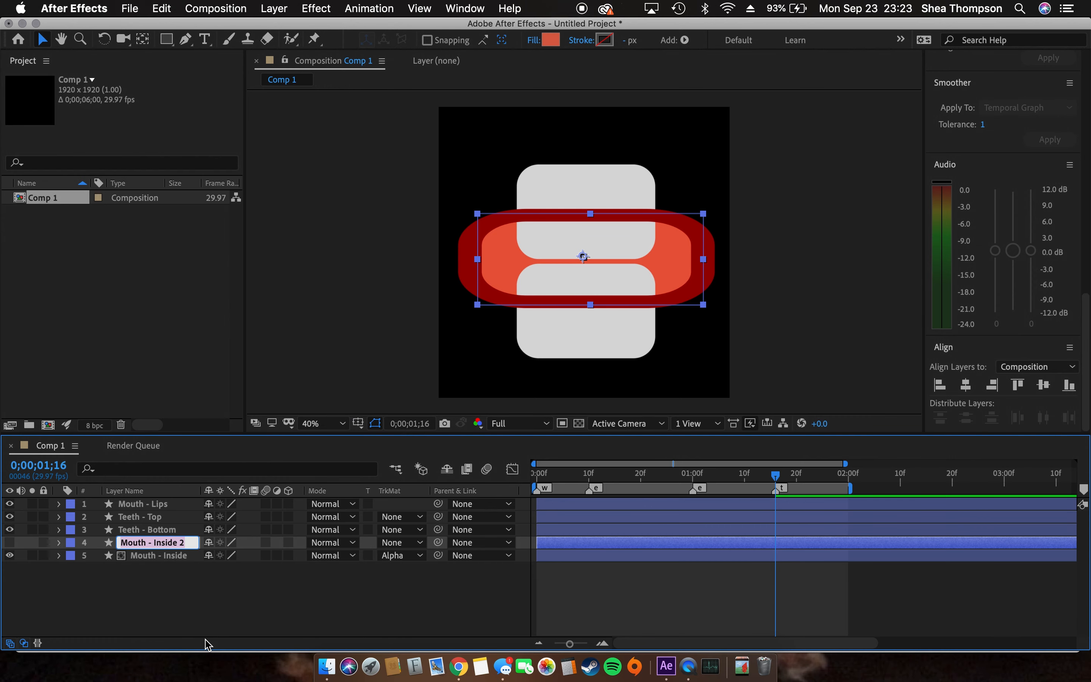
{"action": "type", "text": "M"}
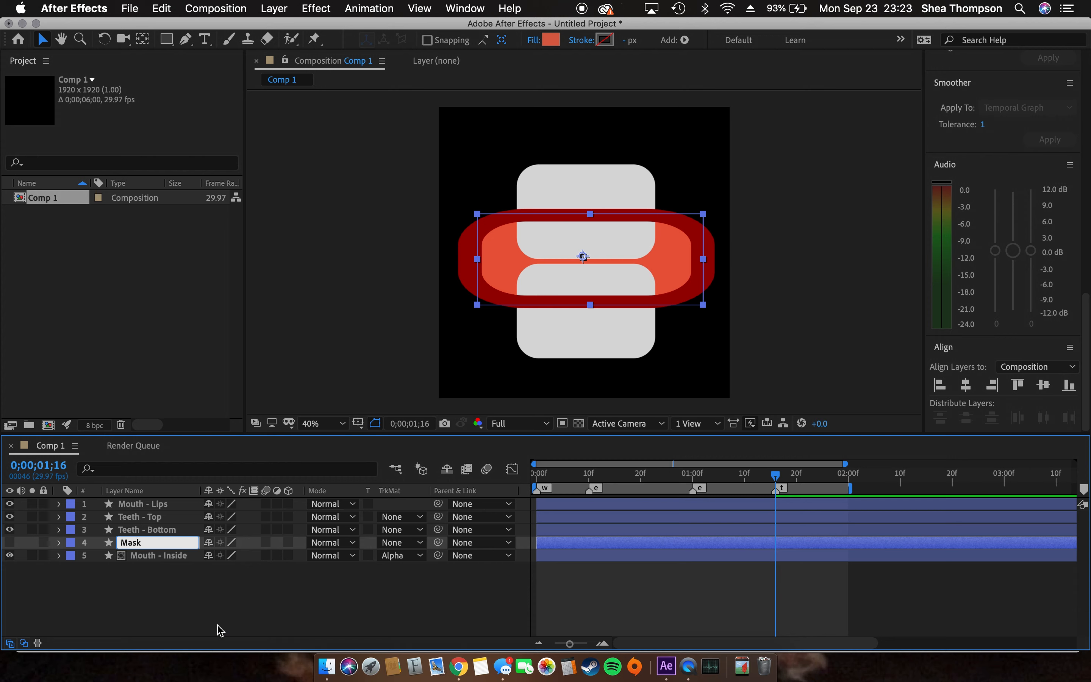
{"action": "type", "text": "ask"}
{"action": "left_click", "coordinate": [219, 630]}
Duplicate the Mask layer twice, placing Mask 2 directly above Teeth - Bottom and Mask 3 directly above Teeth - Top.
{"action": "left_click", "coordinate": [170, 545]}
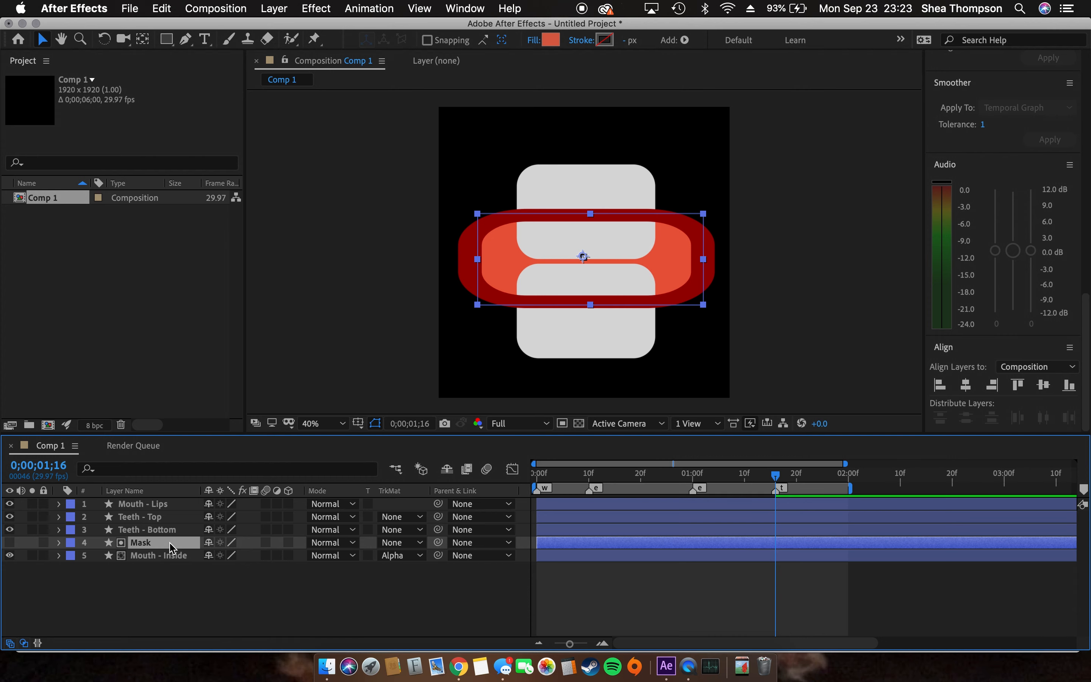
{"action": "key", "text": "super+d"}
{"action": "key", "text": "super+d"}
{"action": "left_click_drag", "start_coordinate": [159, 555], "coordinate": [158, 519]}
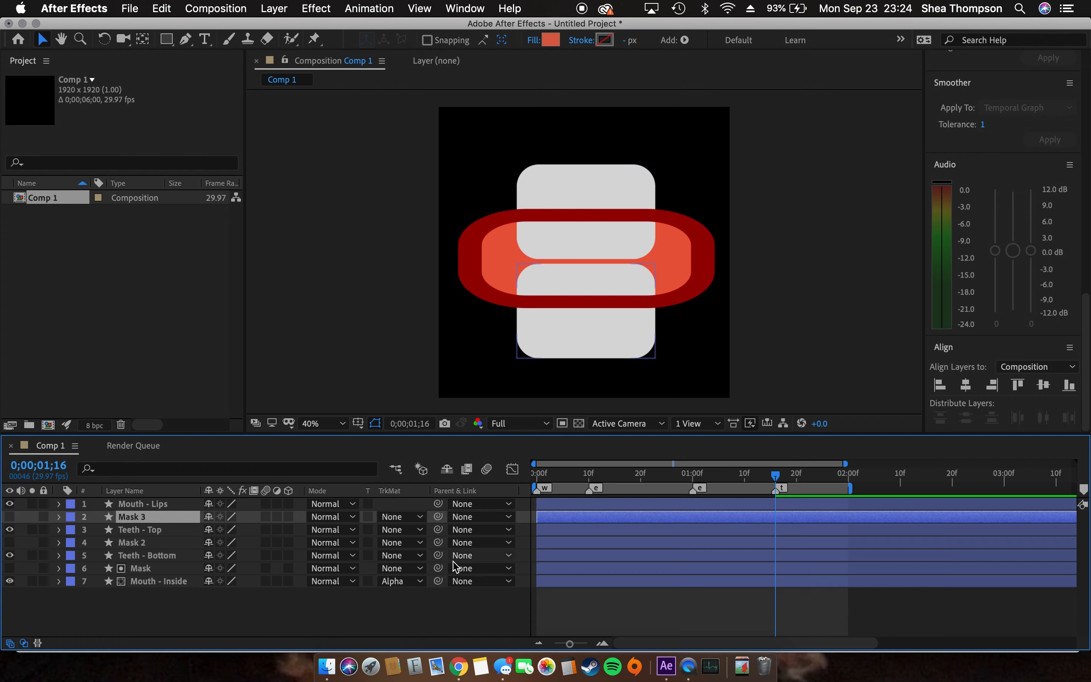
Set Teeth - Bottom to Alpha Matte "Mask 2" and Teeth - Top to Alpha Matte "Mask 3", then scrub the animation back to 0;00;00;00.
{"action": "left_click", "coordinate": [403, 557]}
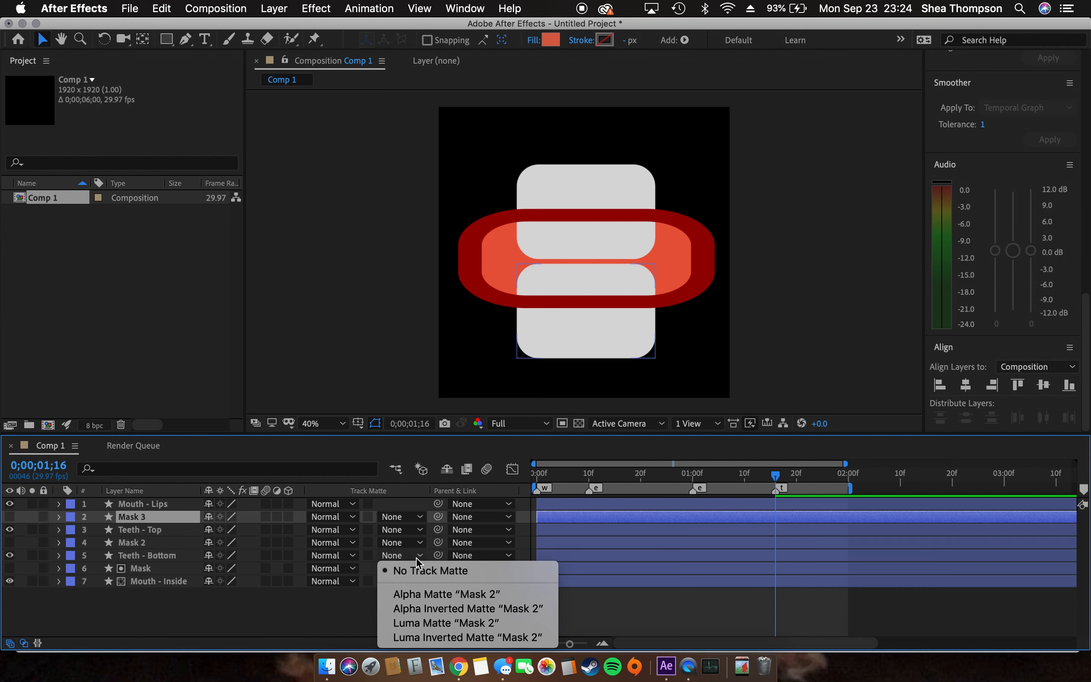
{"action": "left_click", "coordinate": [444, 595]}
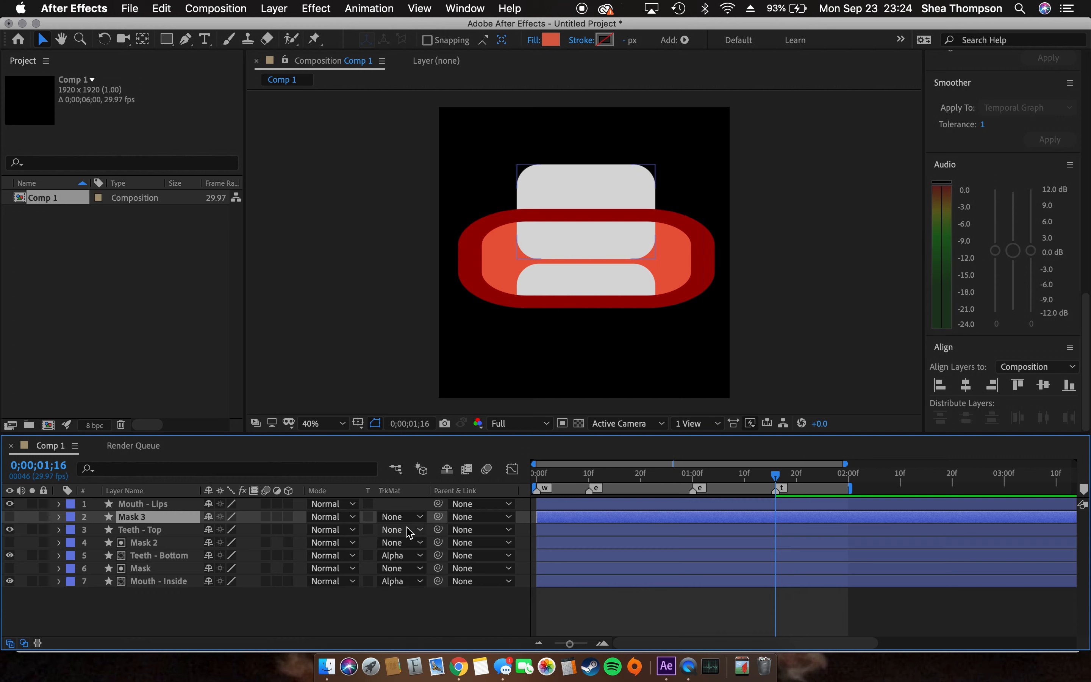
{"action": "left_click", "coordinate": [419, 530]}
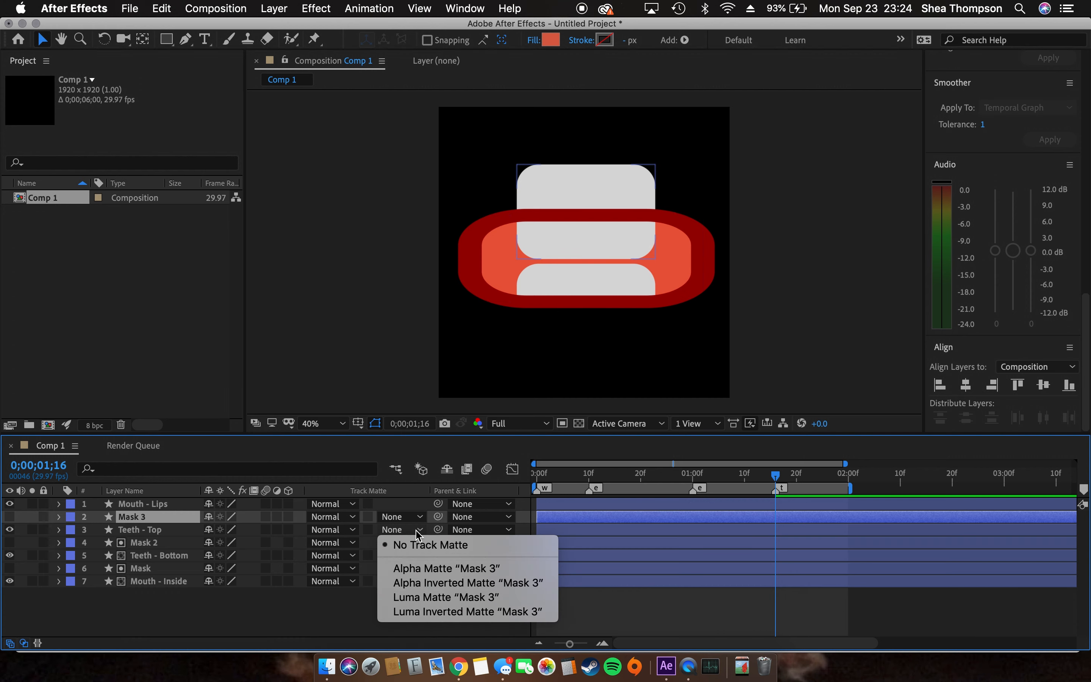
{"action": "left_click", "coordinate": [442, 573]}
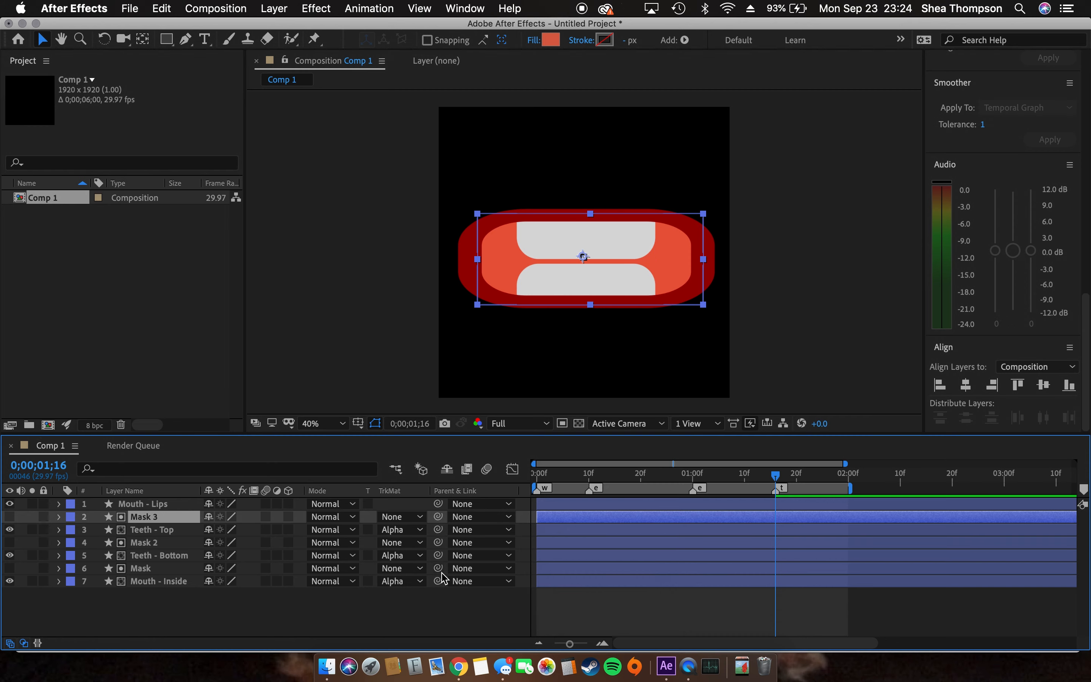
{"action": "left_click_drag", "start_coordinate": [781, 486], "coordinate": [820, 535]}
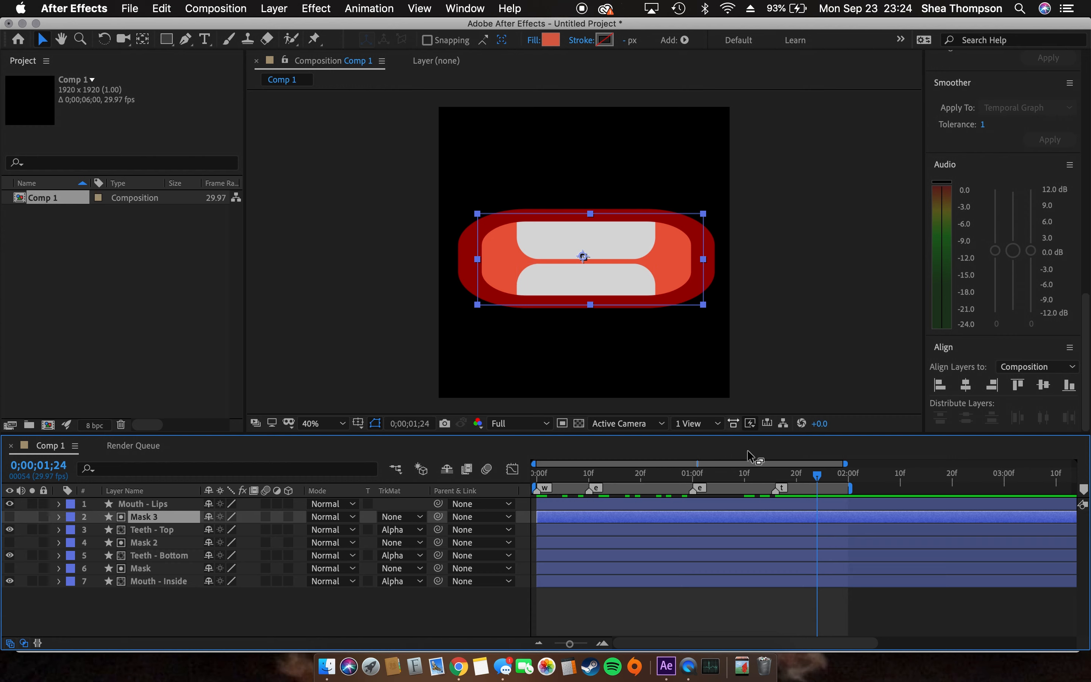
{"action": "left_click_drag", "start_coordinate": [818, 478], "coordinate": [533, 474]}
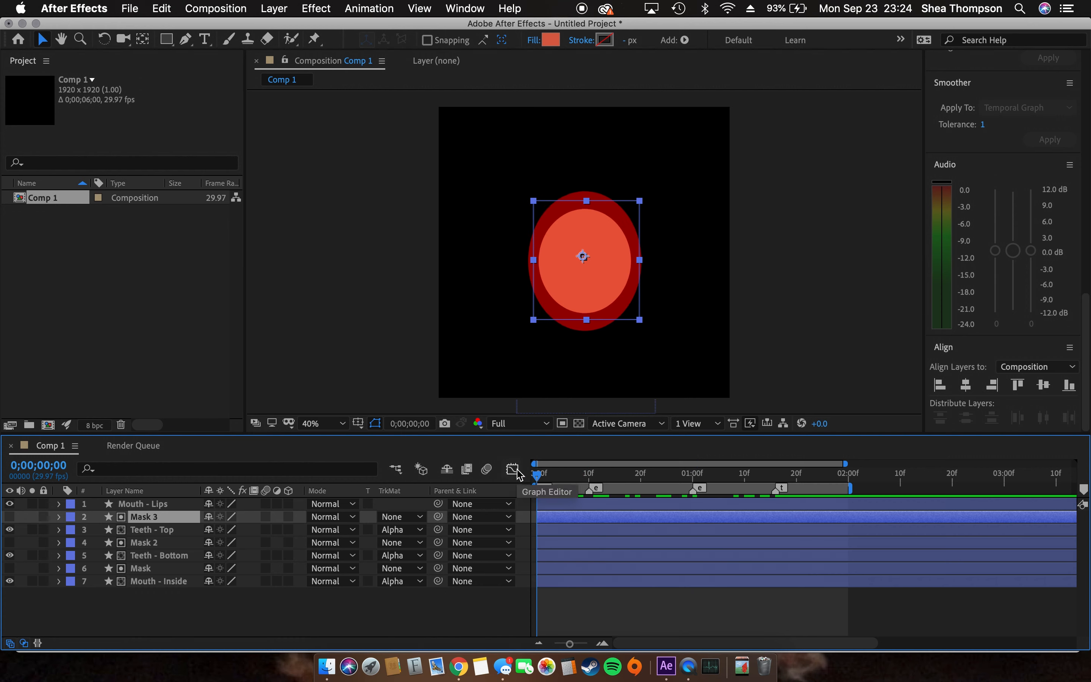